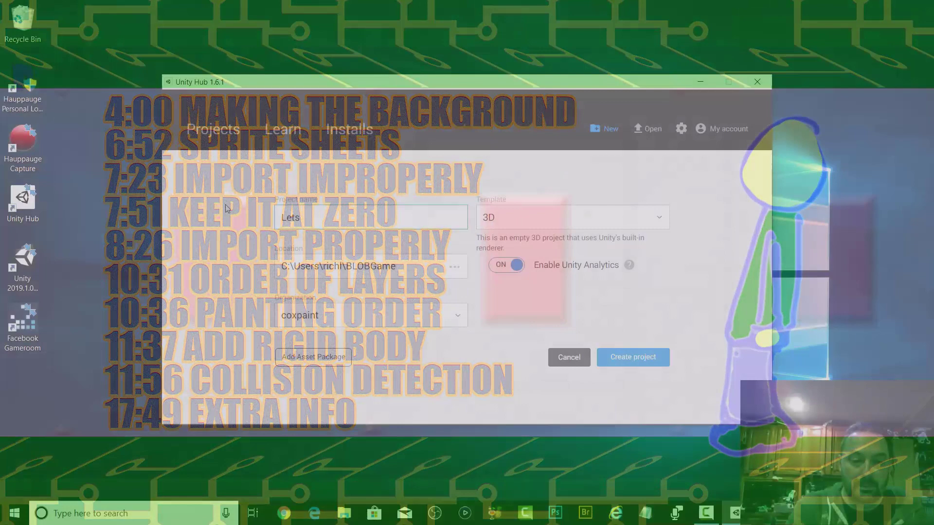
Name the new project LetsGiveItAShot, choose the 2D template and create it
text(e)
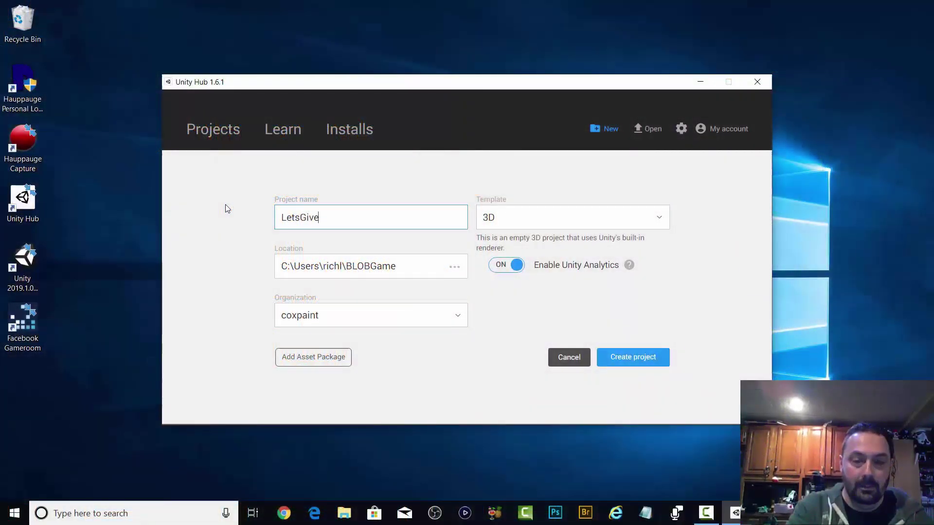
text(It)
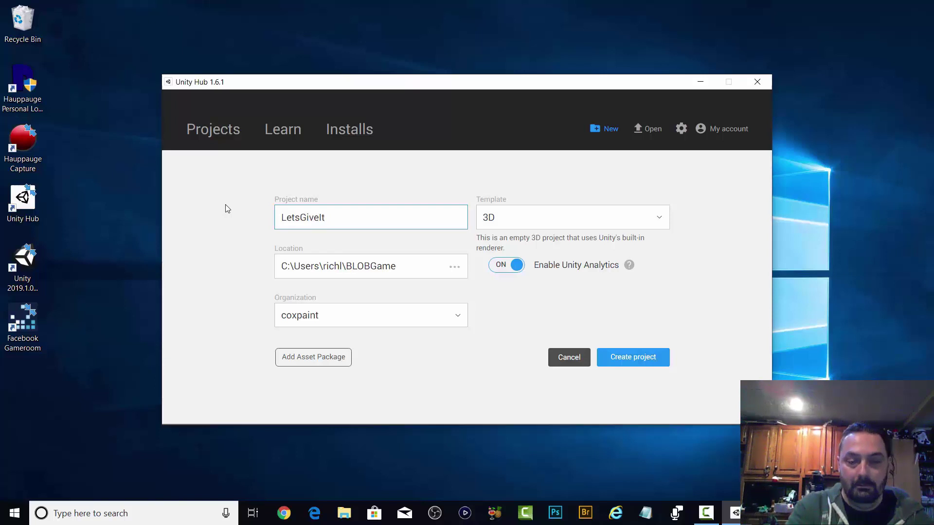
text(ASho)
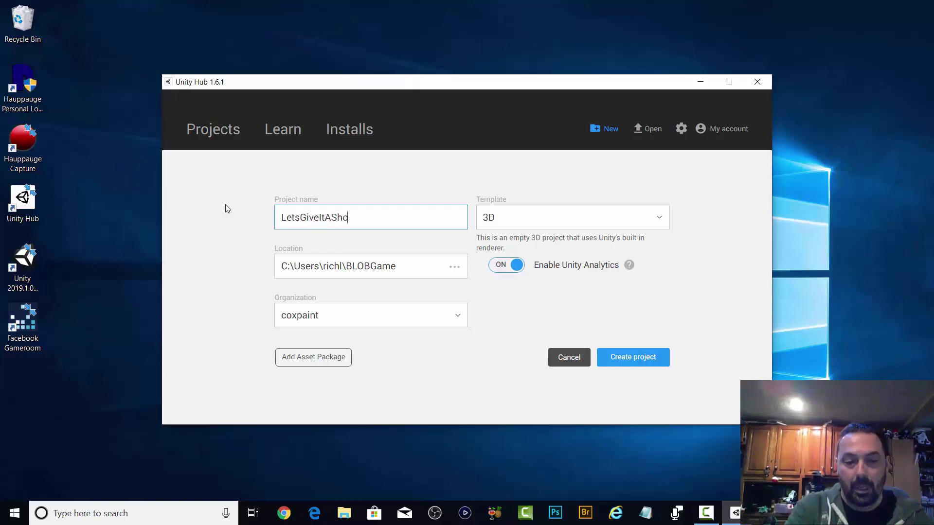
text(t)
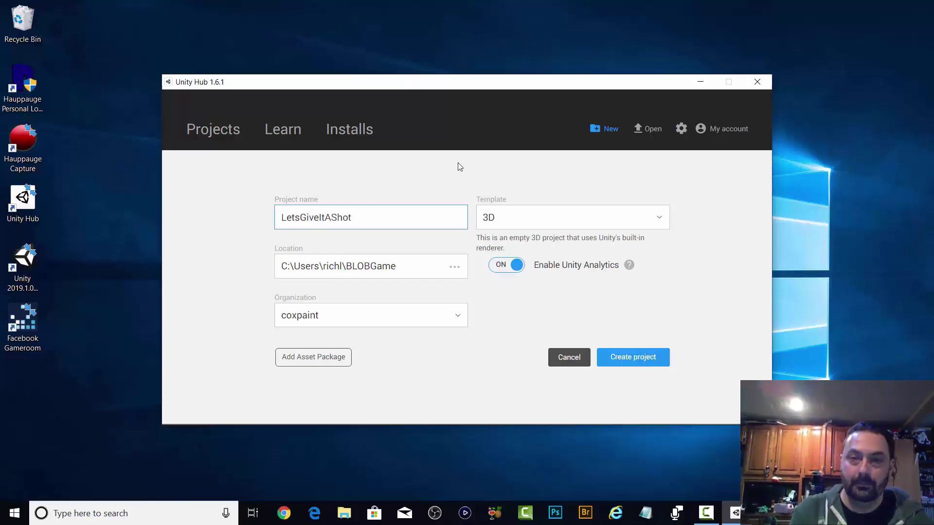
click(489, 217)
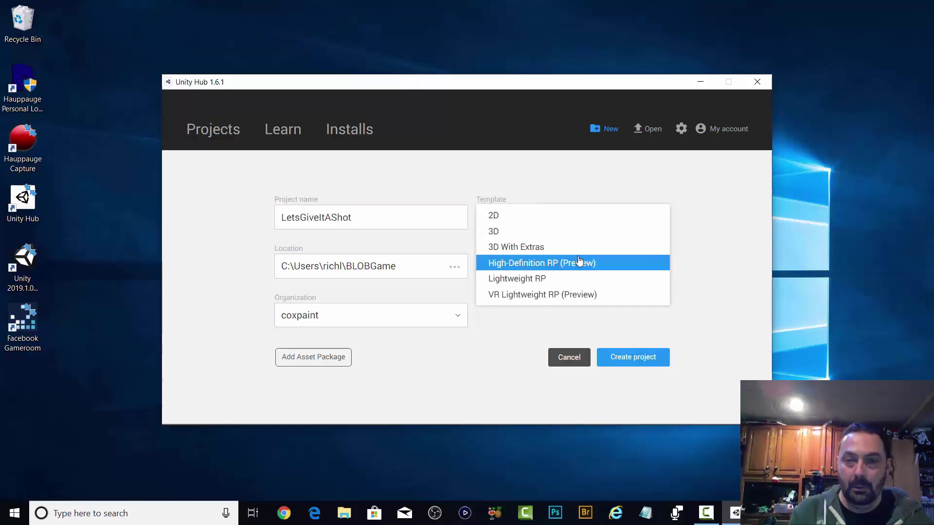
click(609, 216)
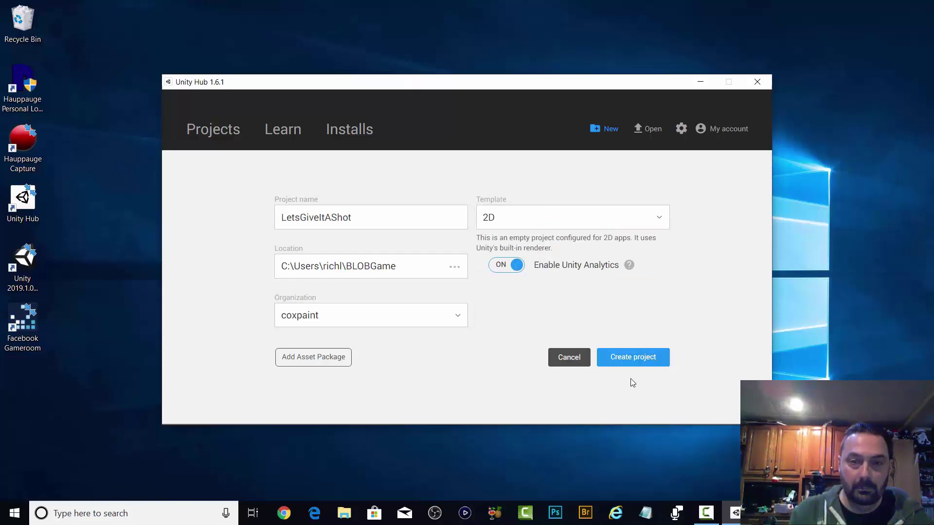
click(634, 362)
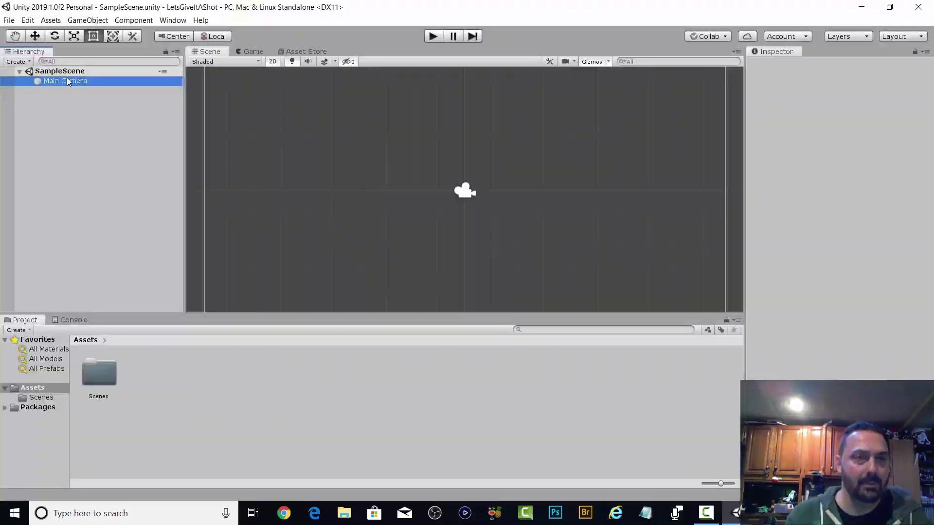
View the Main Camera's properties and add an empty game object to SampleScene
click(68, 81)
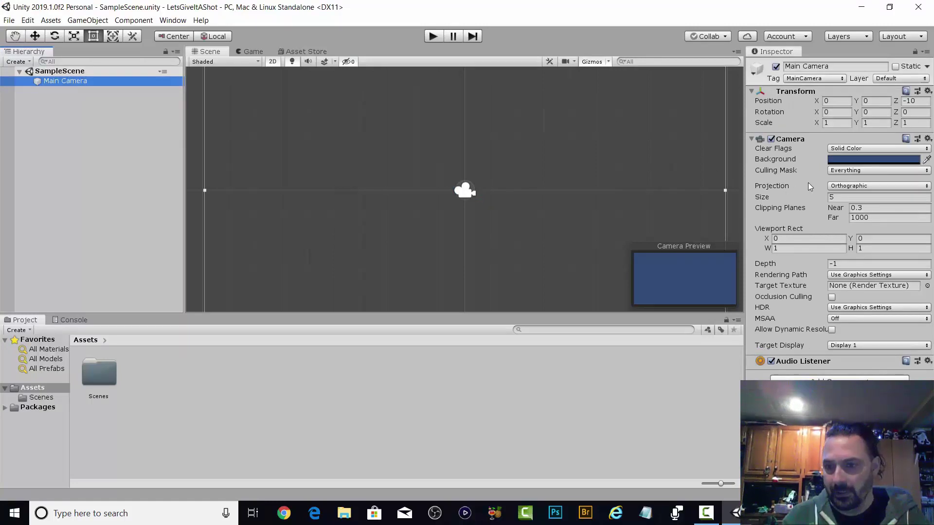
mouse_move(758, 292)
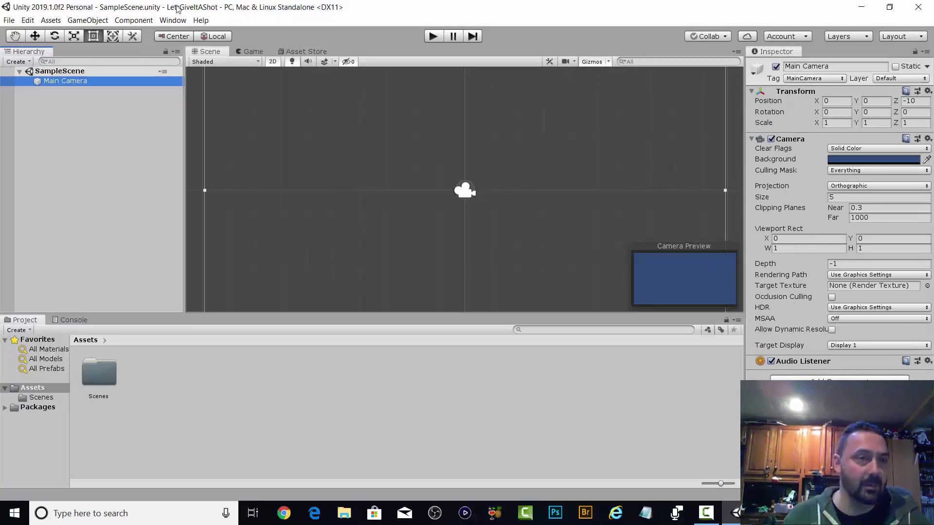
click(53, 72)
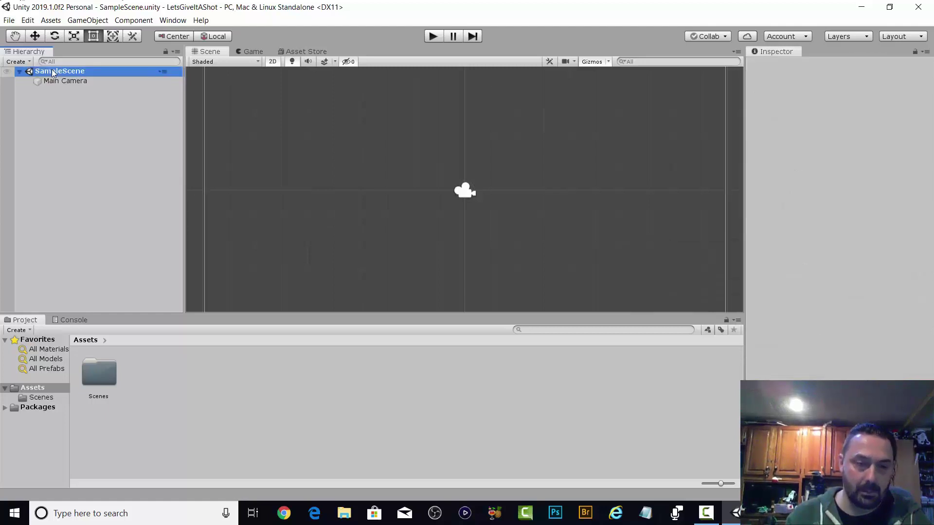
right_click(53, 73)
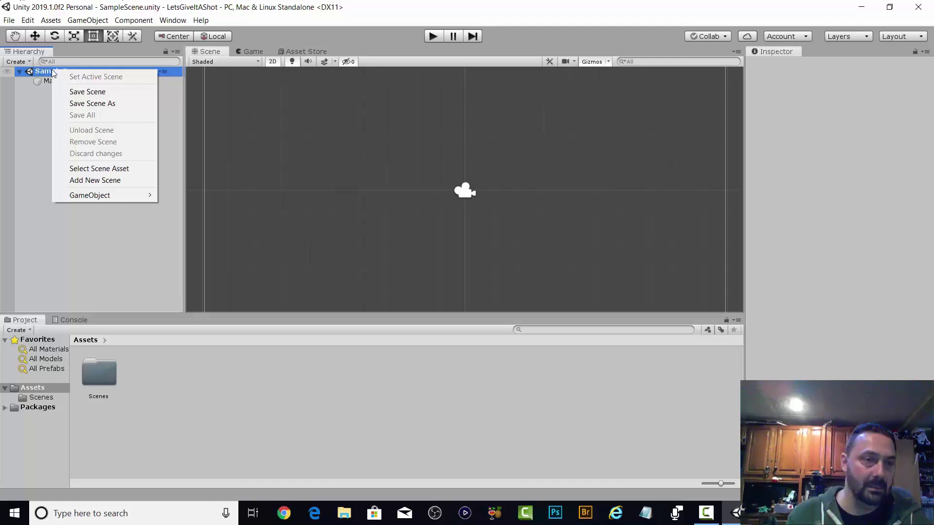
mouse_move(151, 201)
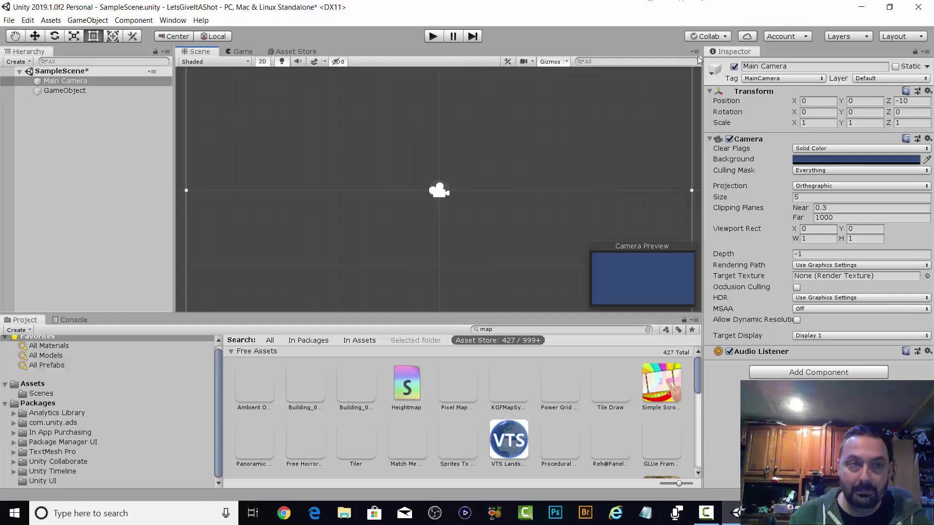
Close the project without saving the scene changes and reopen Unity Hub
click(917, 7)
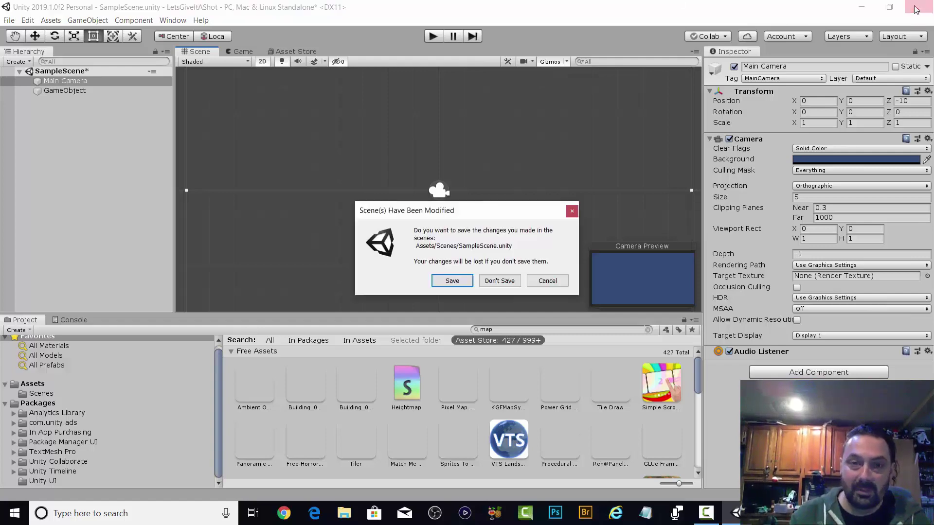
click(508, 284)
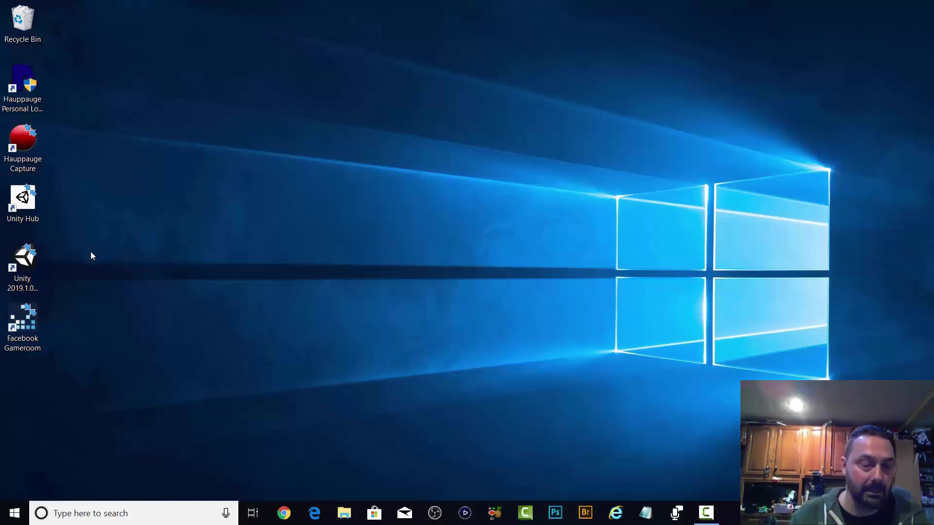
click(24, 258)
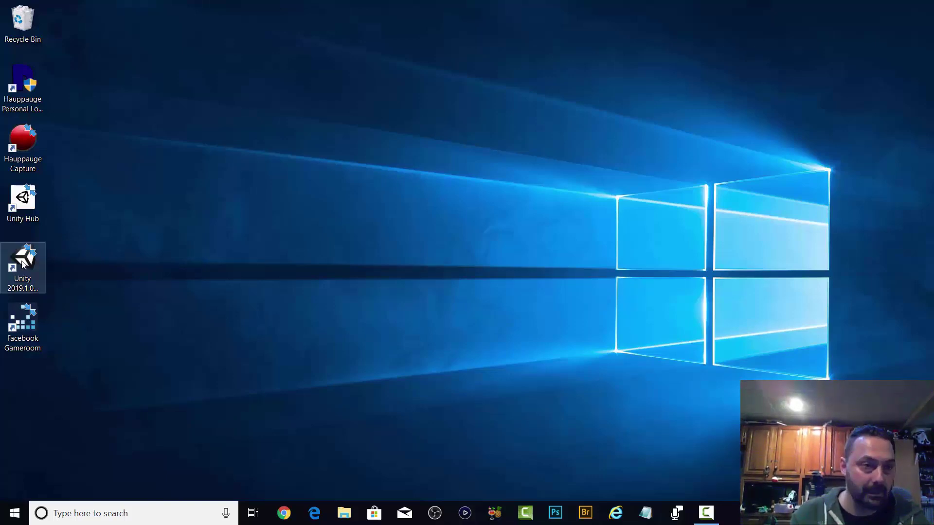
double_click(23, 199)
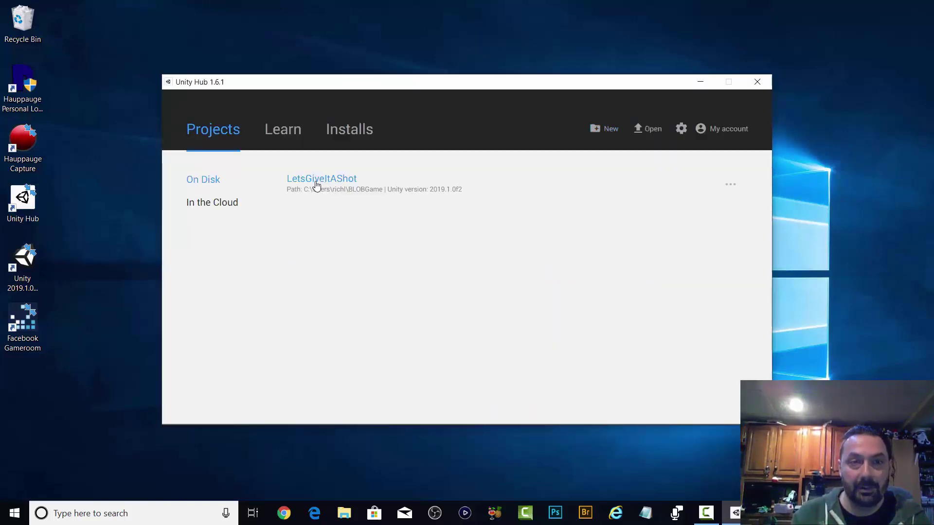
Download and start the Getting Started lesson 01 : Play & Edit Mode
click(284, 138)
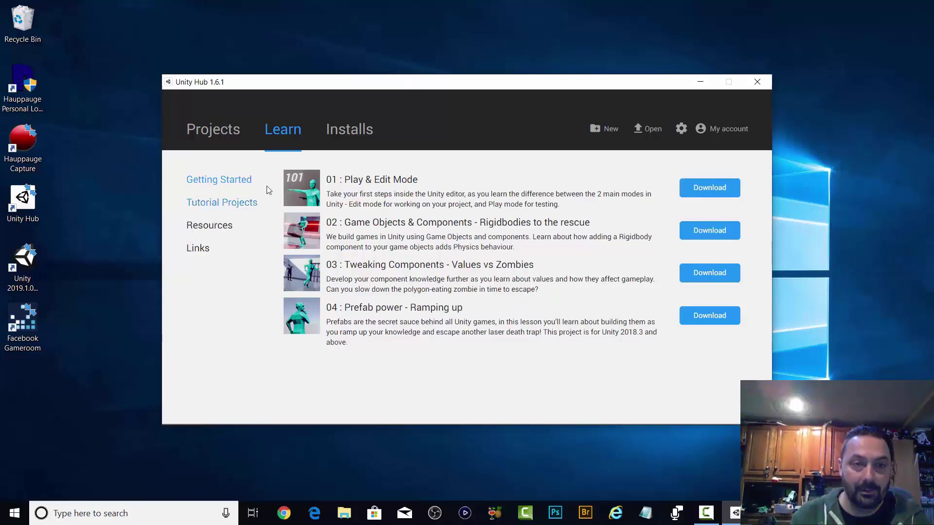
click(686, 188)
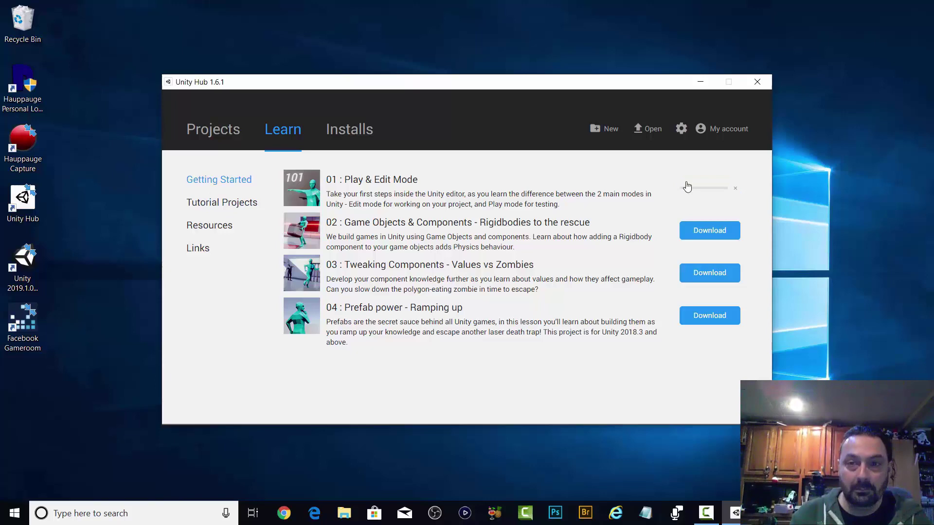
click(687, 187)
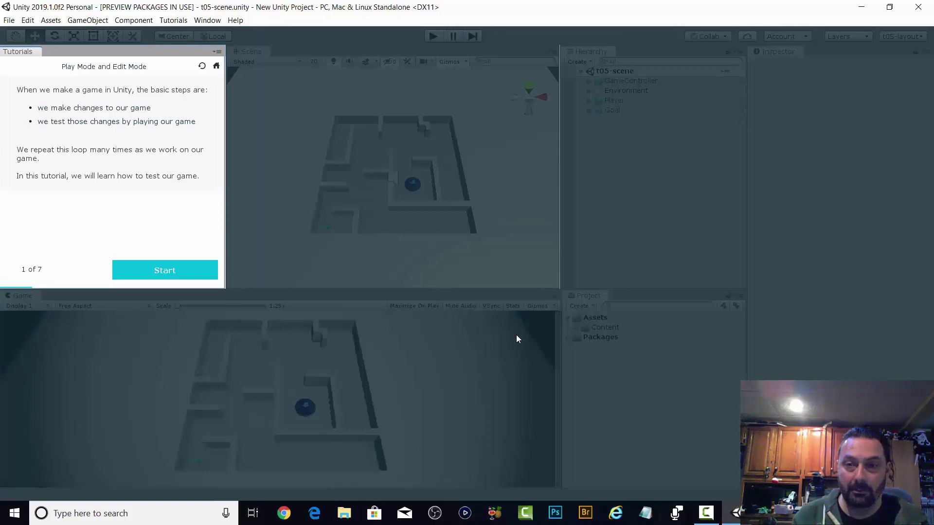
Start the Play Mode and Edit Mode tutorial, float its instruction window beside the views, and advance to page 5 of 7
click(165, 269)
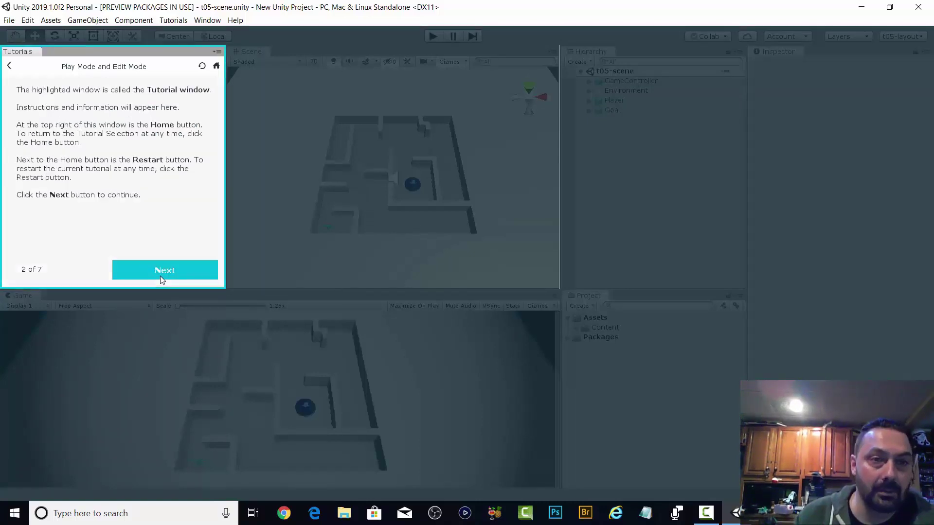
drag(17, 51, 764, 261)
click(888, 473)
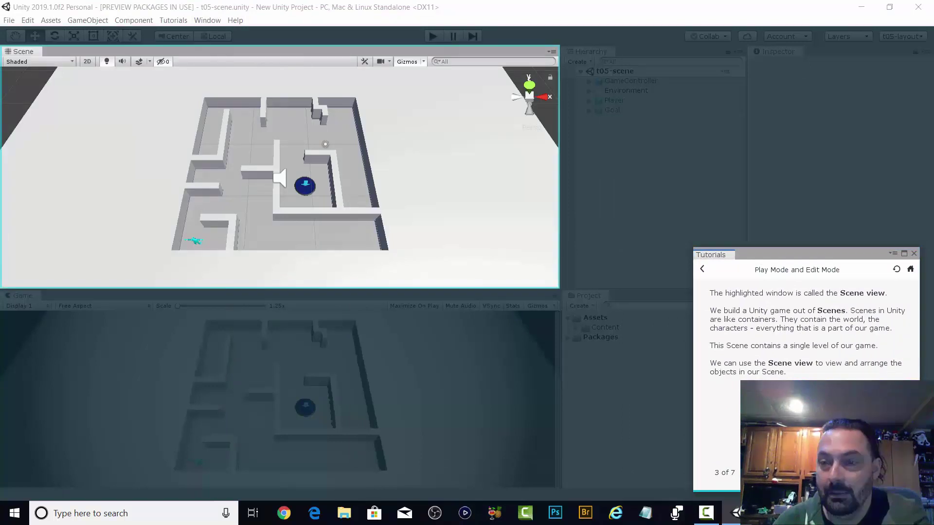
click(887, 472)
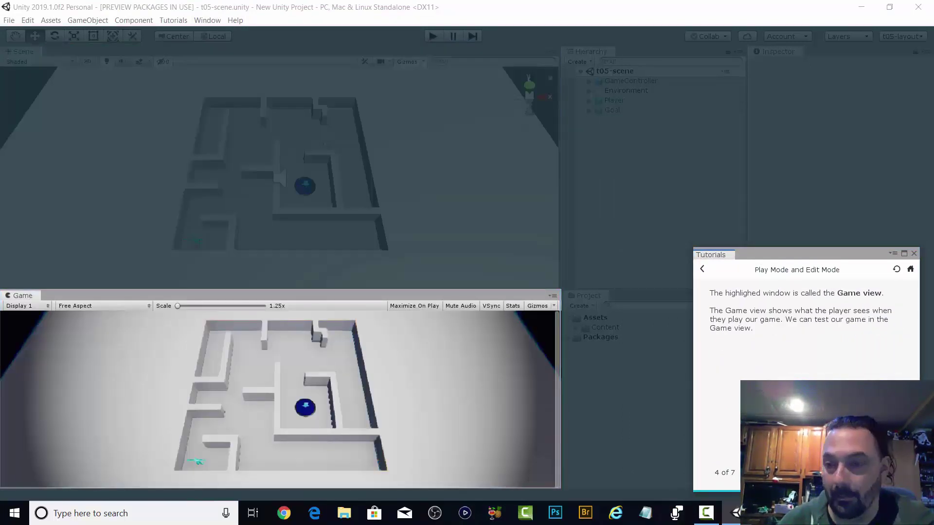
click(894, 472)
Enter Play Mode, move the character through the maze to the goal, and exit Play Mode
click(433, 36)
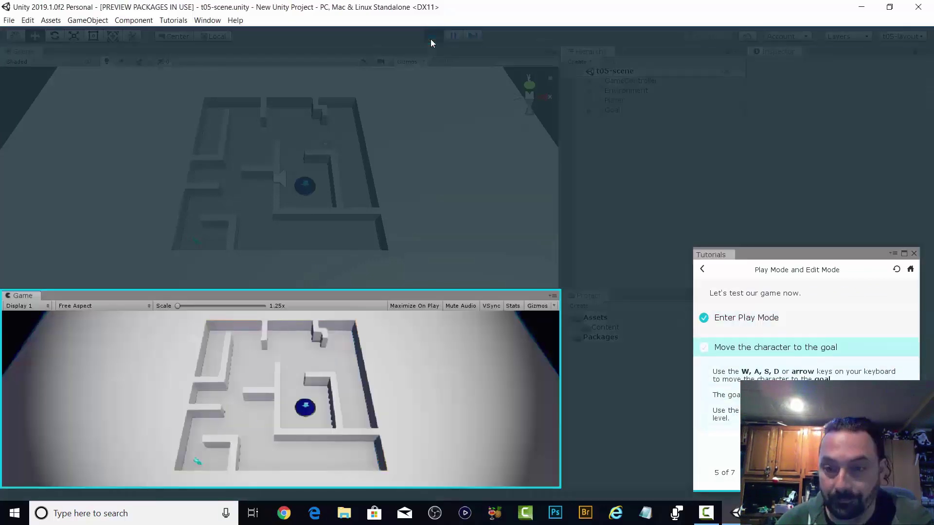
key(w)
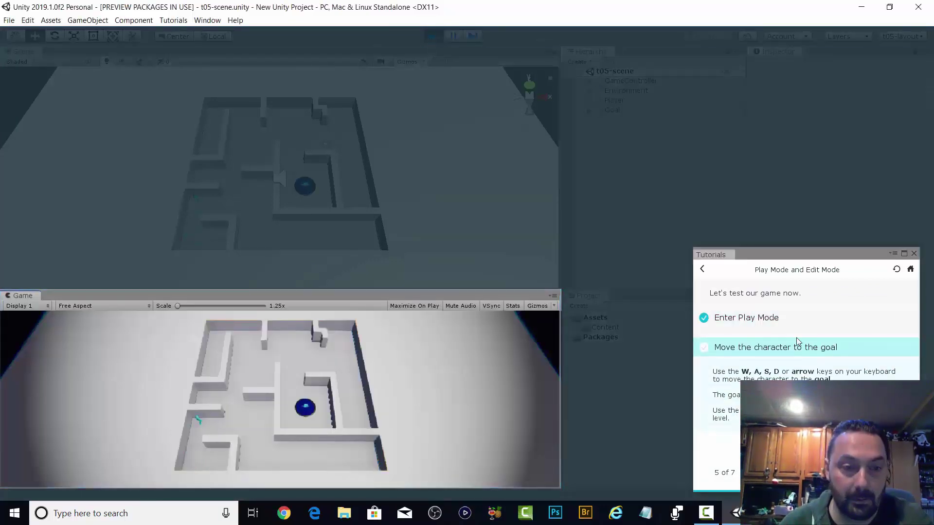
key(d)
key(d)
key(s)
key(w)
key(d)
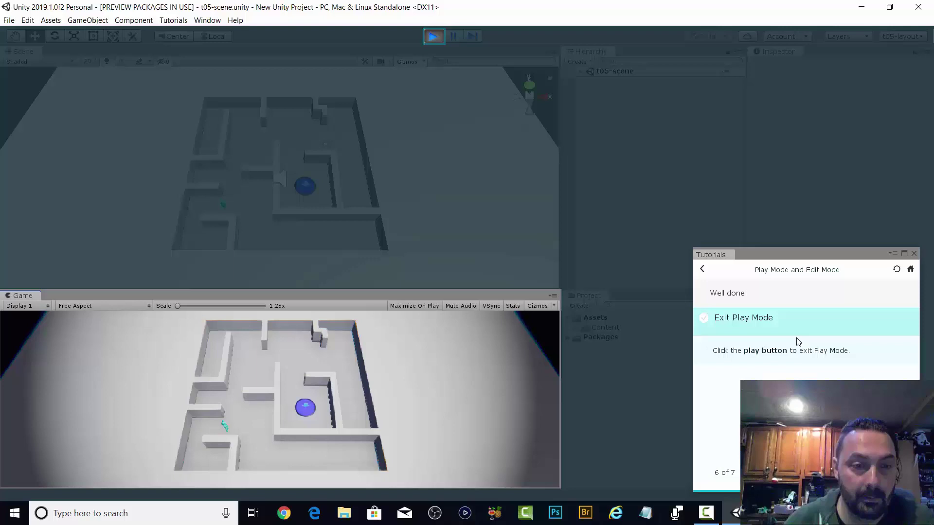
click(433, 36)
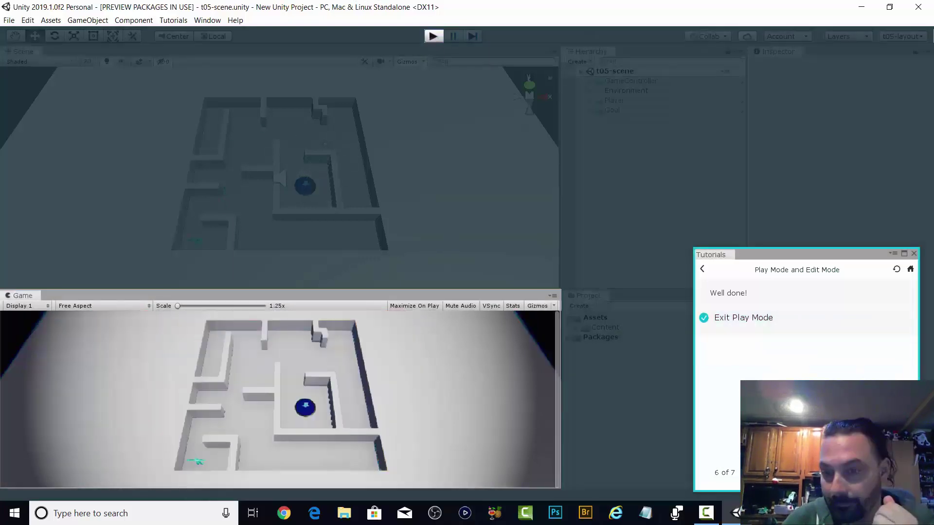
Advance the tutorial to its final page and close its project to return to Unity Hub
click(889, 472)
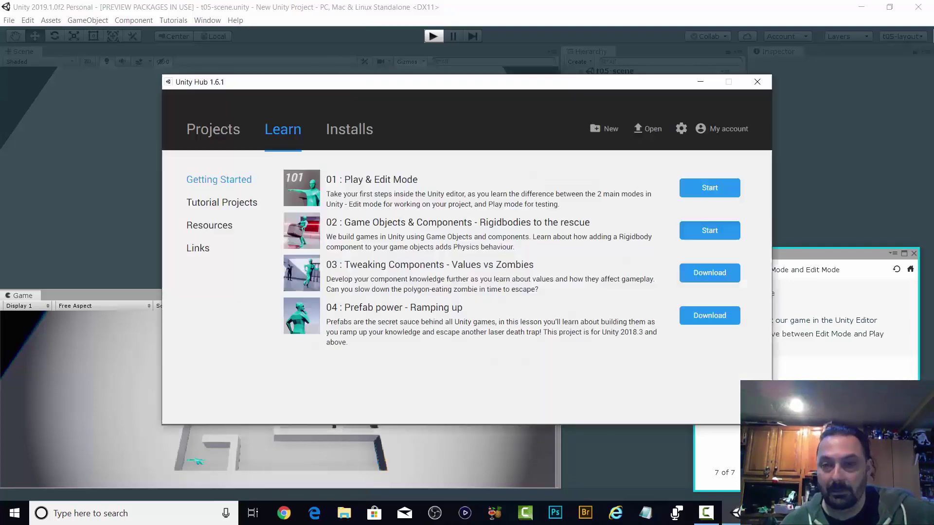
click(712, 513)
click(918, 7)
click(499, 278)
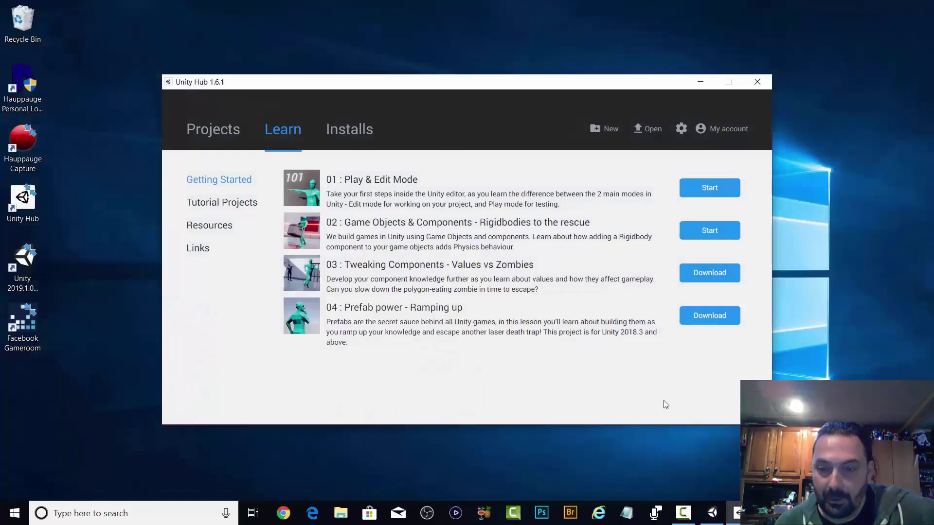
Start lesson 02 : Game Objects & Components - Rigidbodies to the rescue and advance past its two introduction pages
click(709, 230)
click(519, 335)
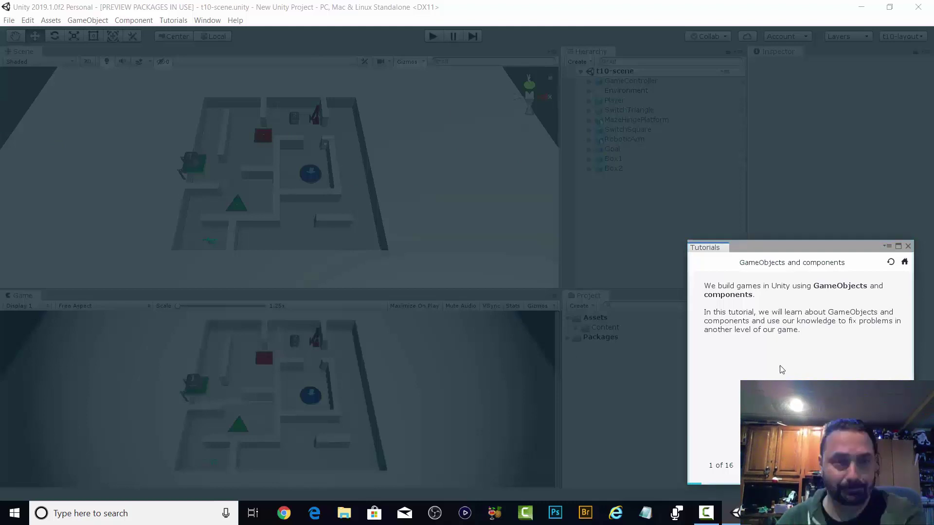
click(878, 466)
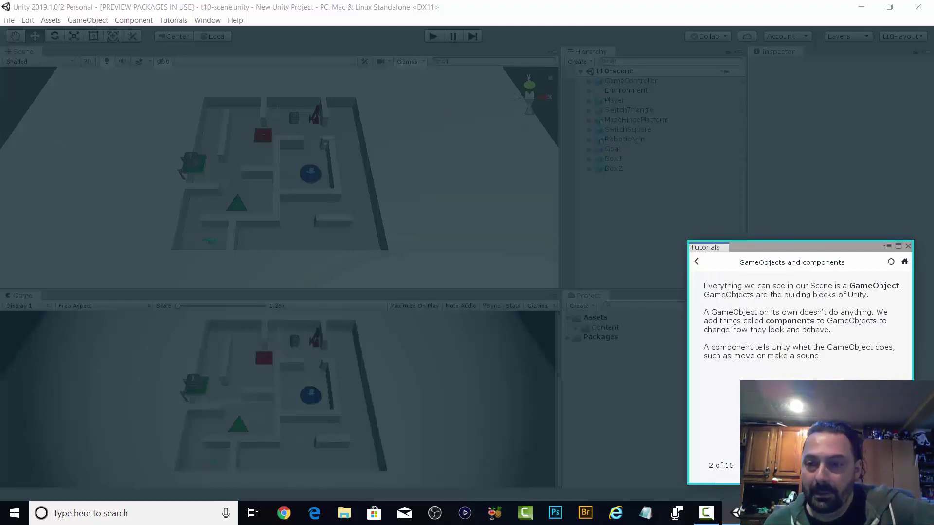
click(878, 465)
Test the laser level in Play Mode, exit Play Mode, and continue past the Rigidbody explanation
click(433, 36)
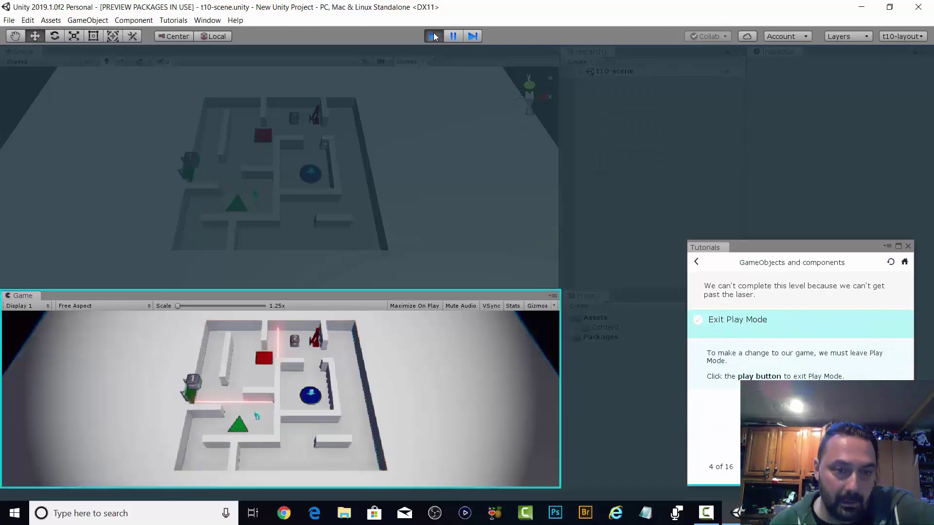
click(433, 36)
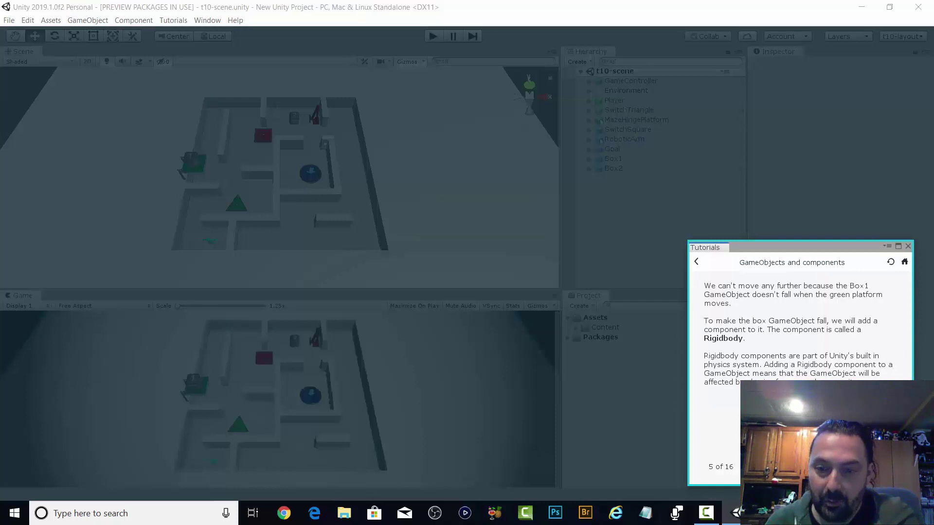
click(886, 467)
Select Box1 in the scene, move the Tutorials window clear of the Inspector, and advance to page 8 of 16
click(241, 202)
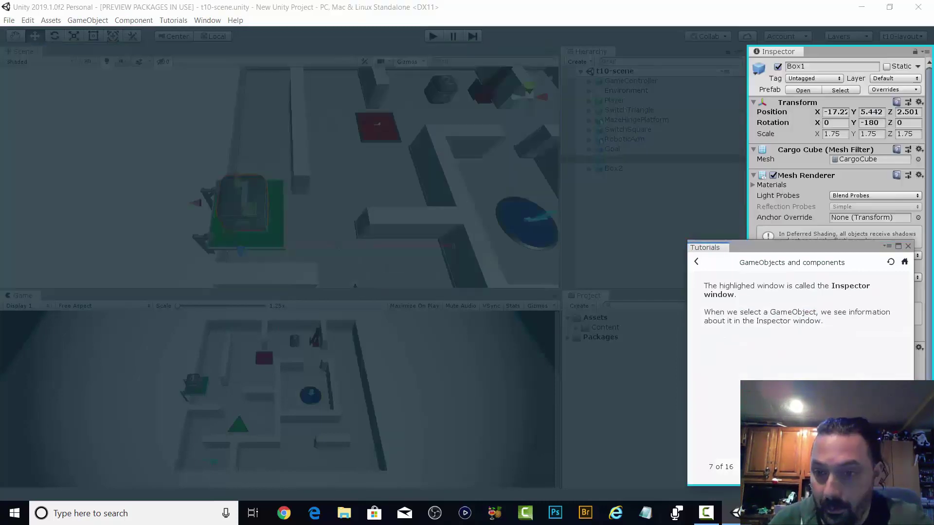
drag(715, 271, 632, 259)
click(662, 468)
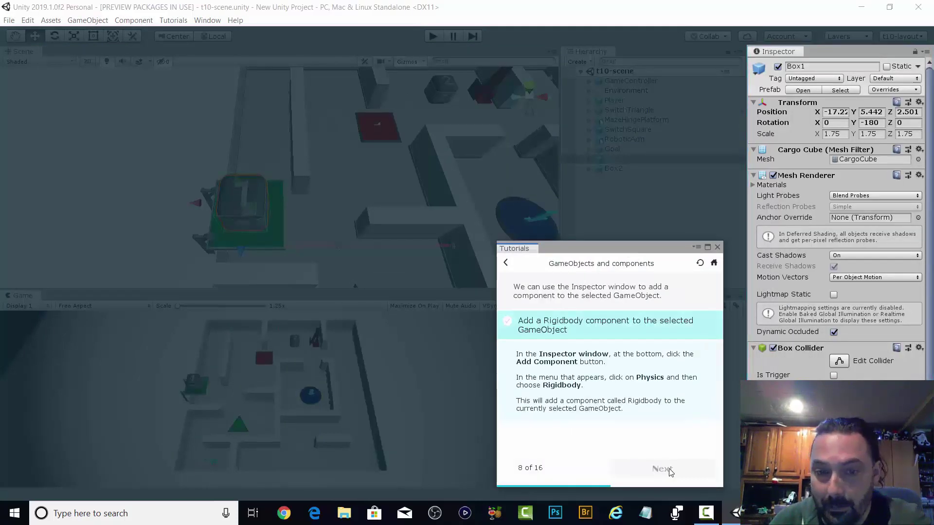
Add a Rigidbody component to Box1 and test it in Play Mode before advancing to the Hierarchy window explanation
scroll(834, 413, down, 3)
click(836, 464)
click(822, 459)
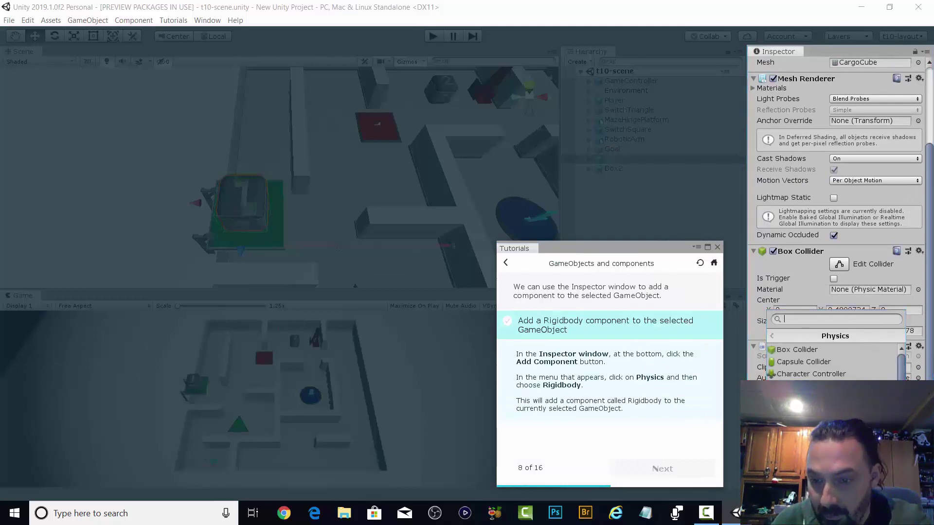
click(817, 470)
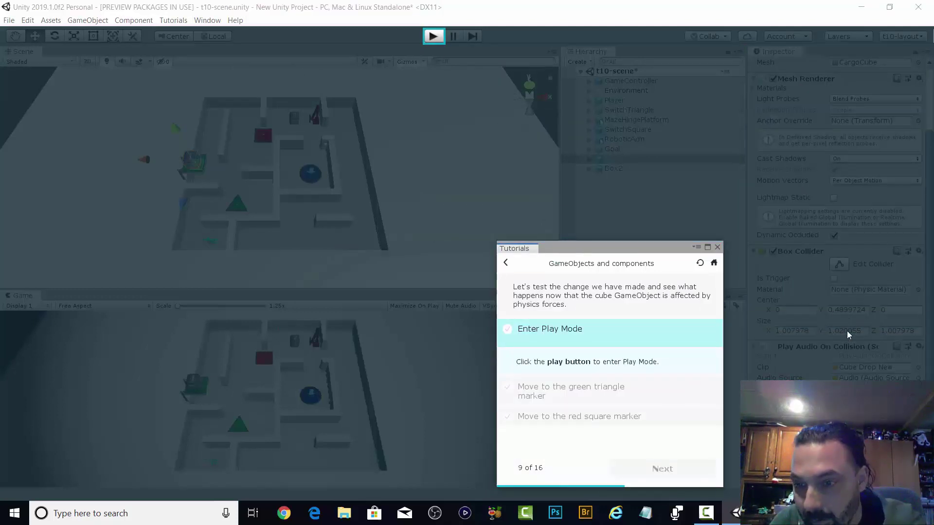
click(432, 36)
click(682, 467)
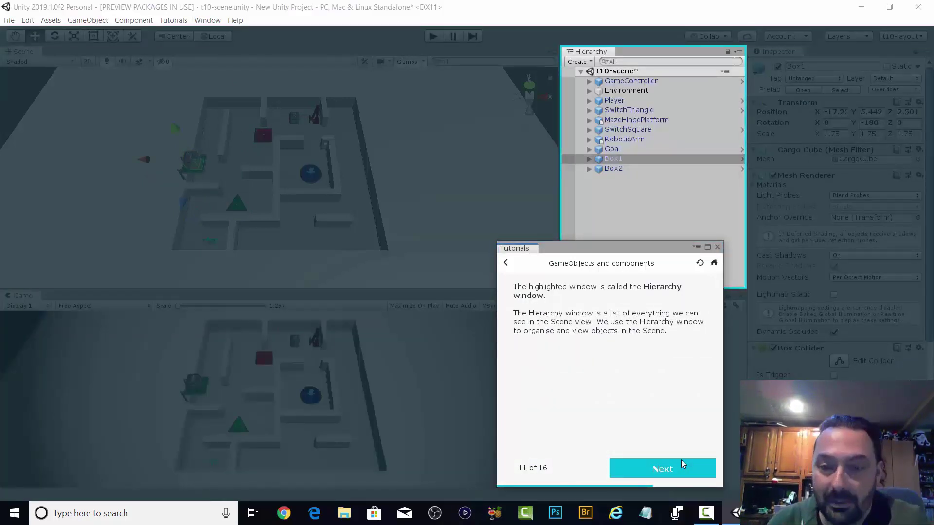
Continue past the Hierarchy window explanation and select Box2 in the hierarchy
click(681, 467)
click(650, 168)
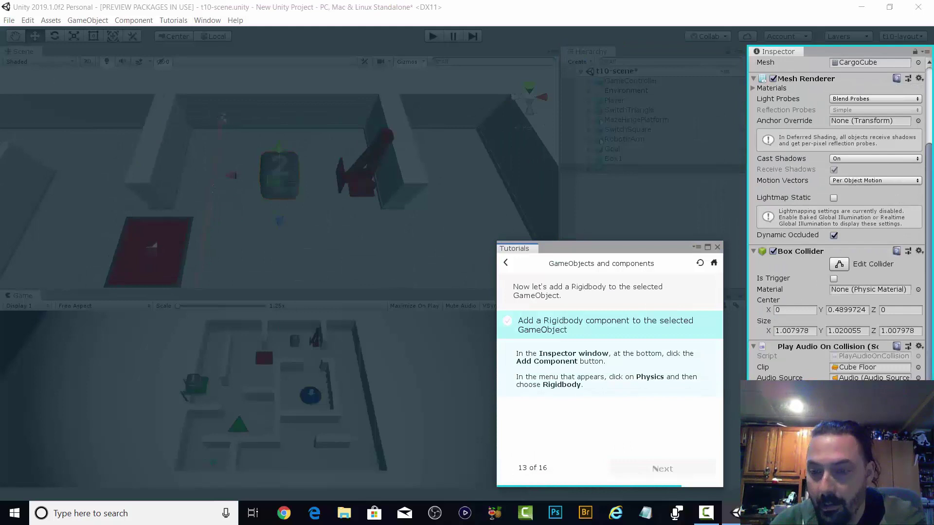
Test Box2 in Play Mode by moving the character to the green triangle and red square markers, then exit and advance the tutorial
click(432, 36)
key(d)
key(w)
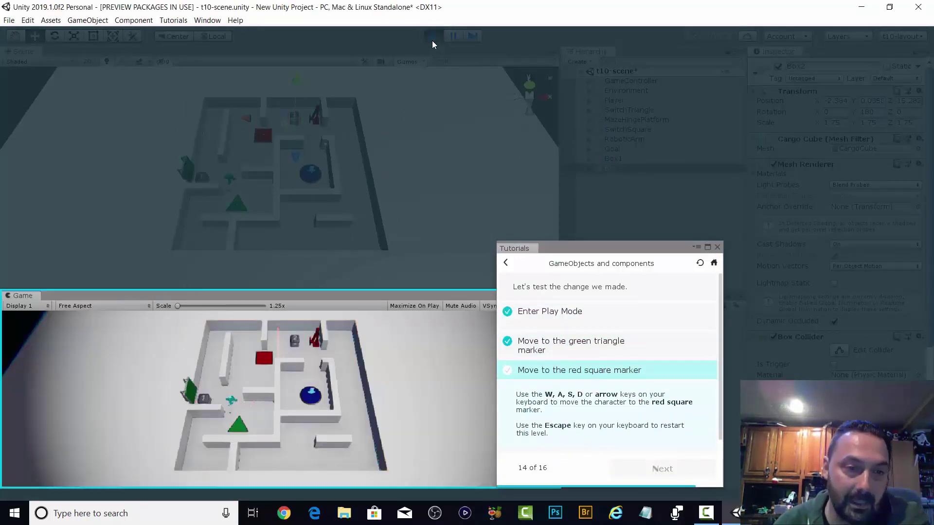
key(d)
key(Right)
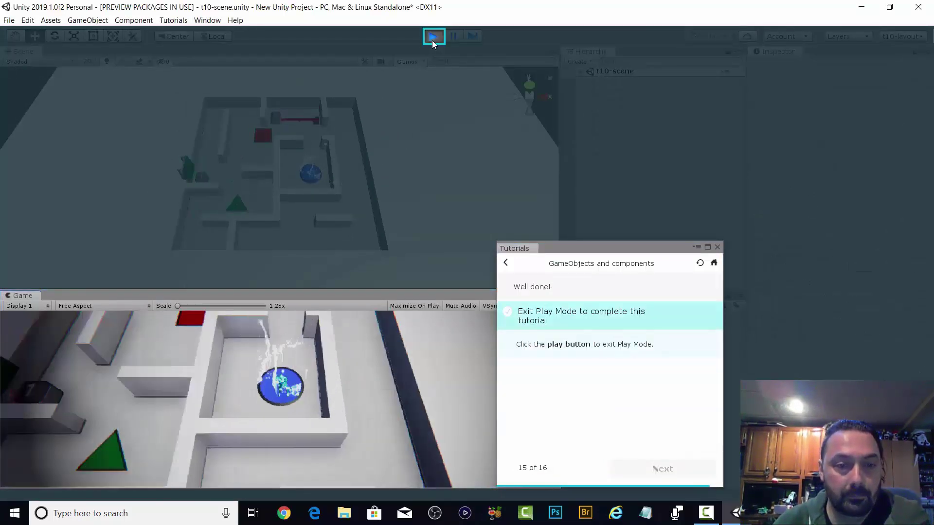
click(432, 36)
click(662, 468)
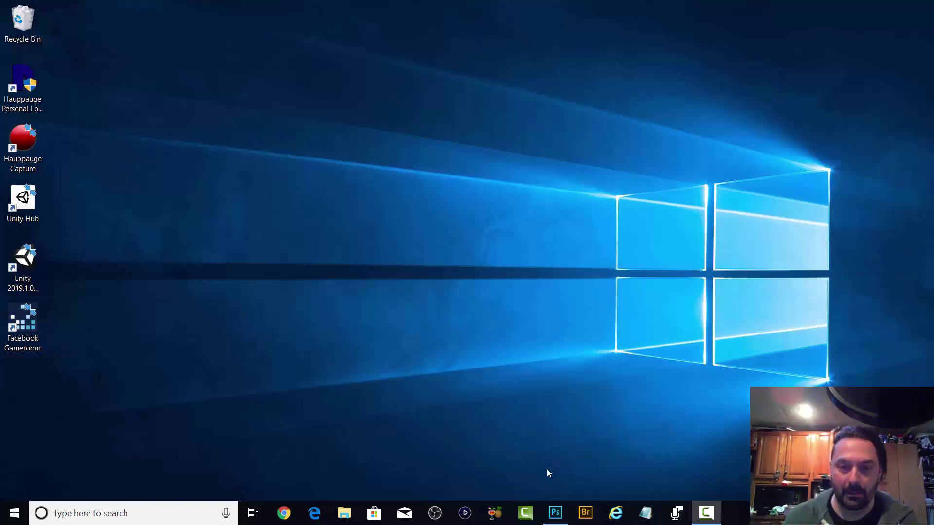
Switch to Photoshop and check the LandScape.psd canvas size in pixels
click(554, 512)
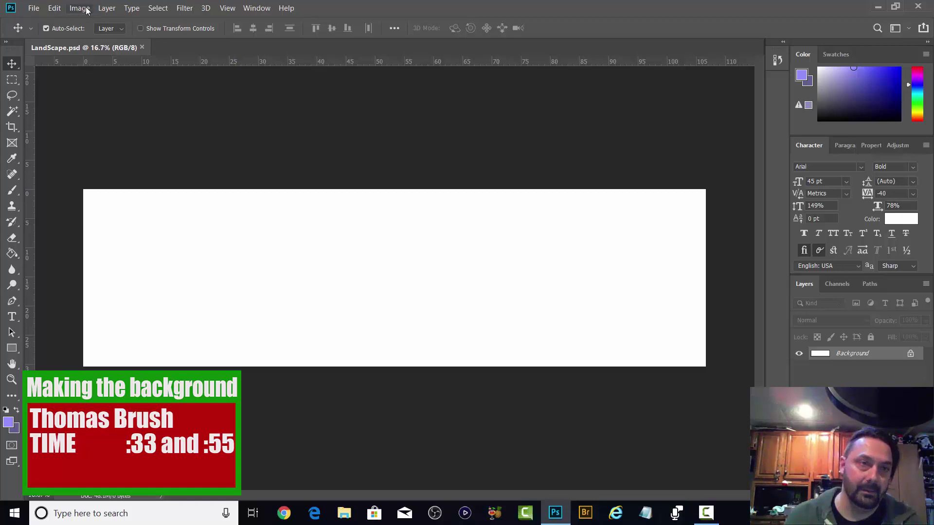
click(104, 9)
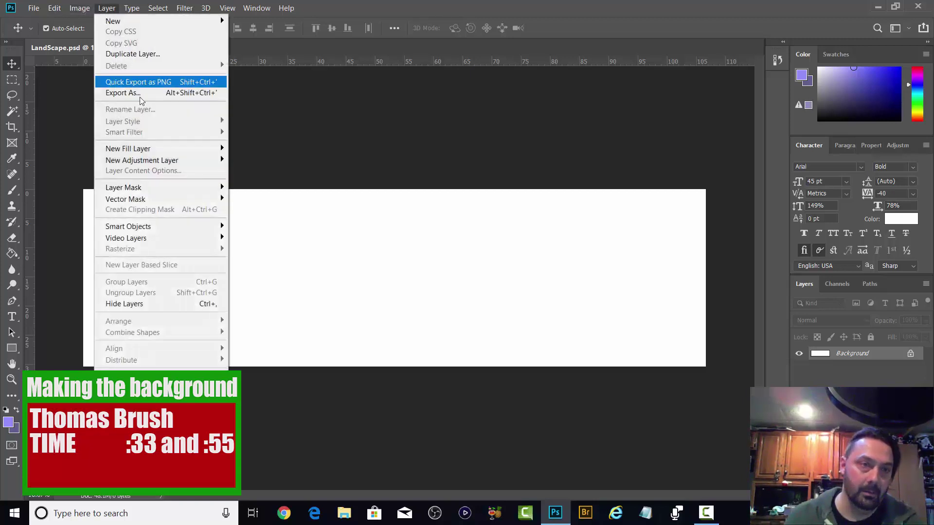
mouse_move(75, 11)
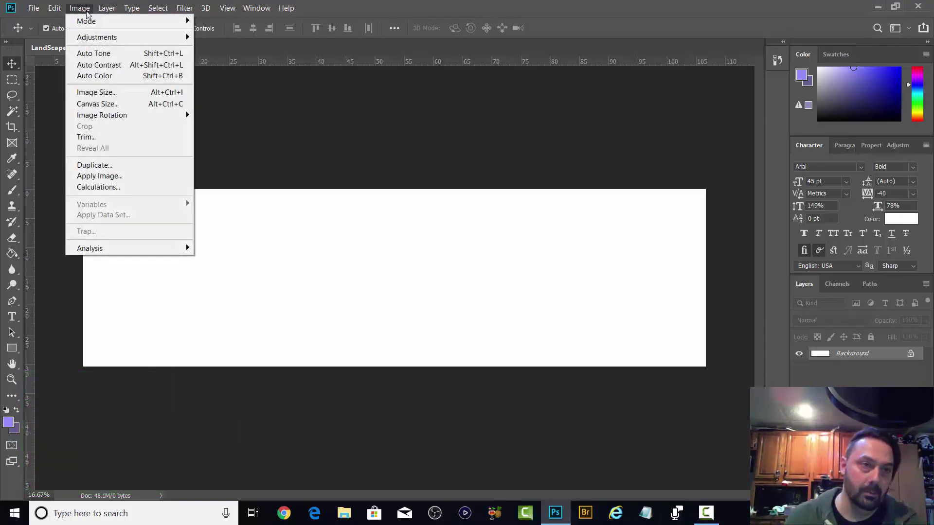
click(109, 106)
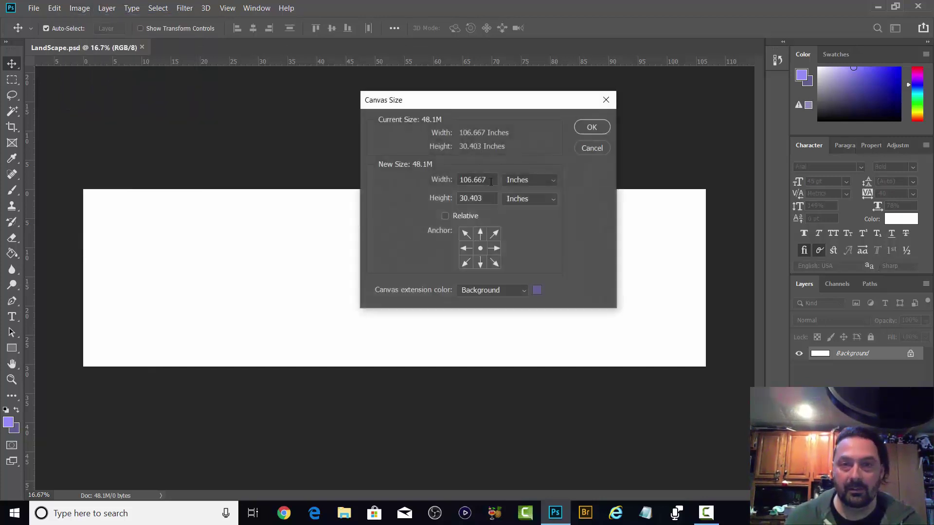
click(517, 181)
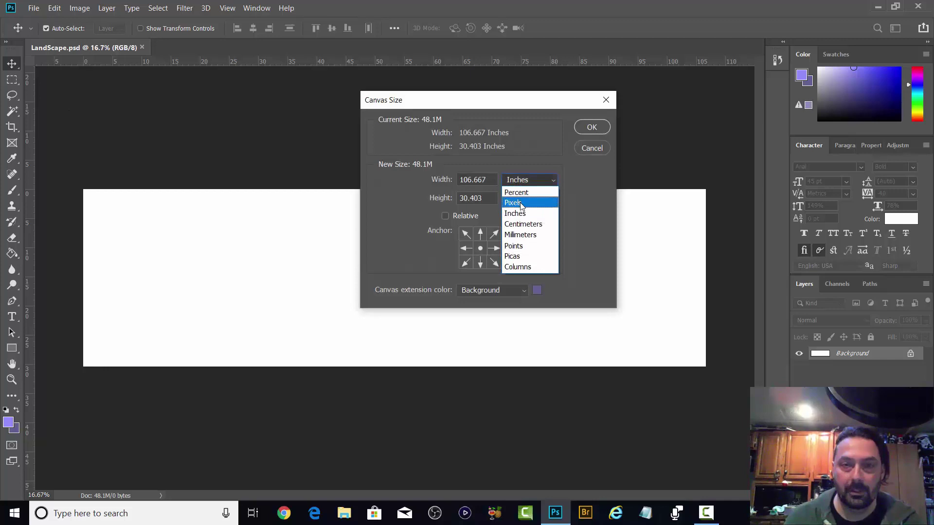
click(519, 200)
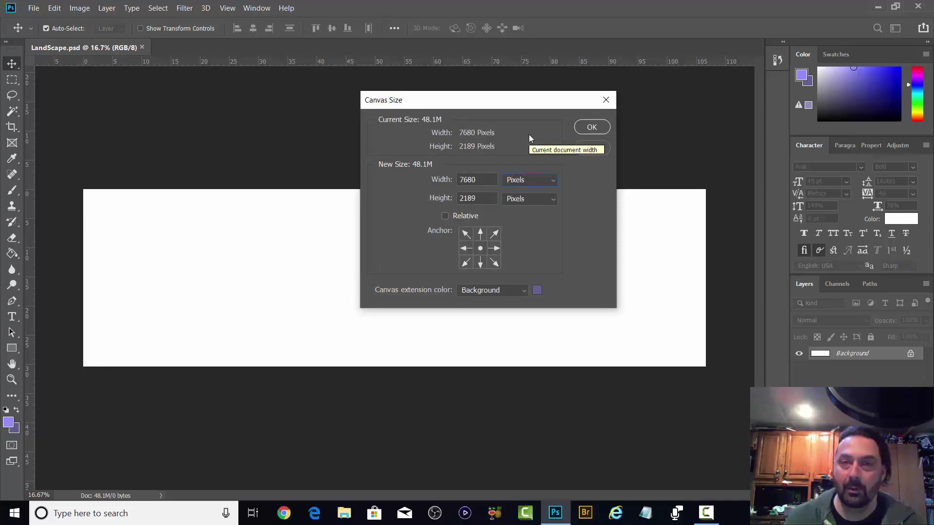
click(592, 128)
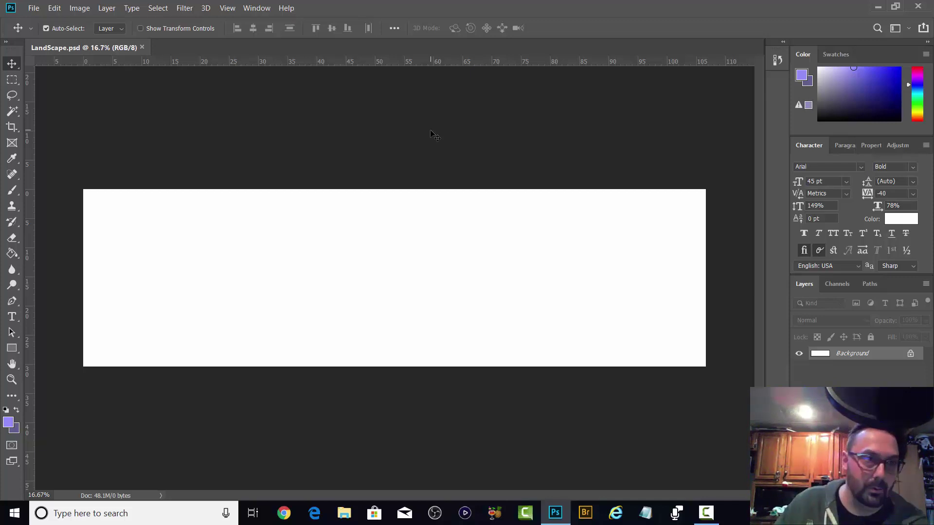
Select a strip along the canvas's lower edge and fill it on a new layer with a vertical linear green gradient
key(m)
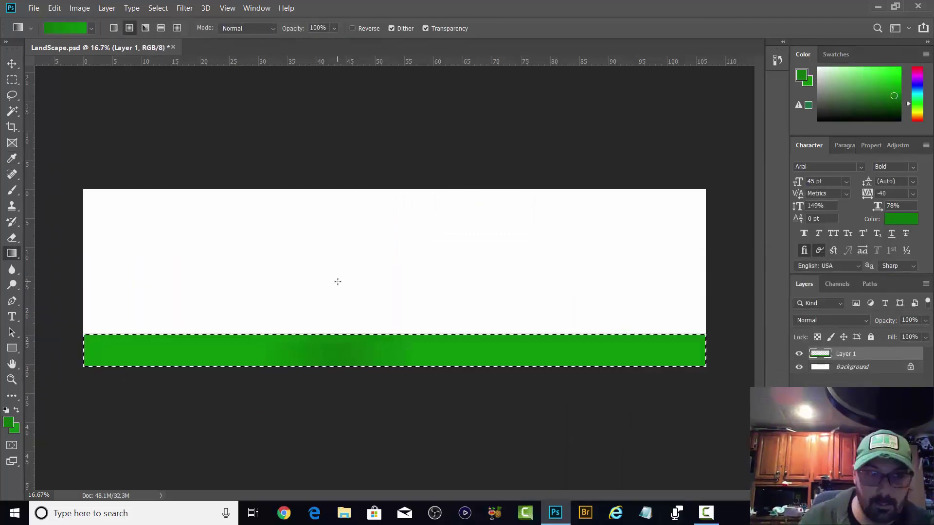
drag(337, 279, 245, 145)
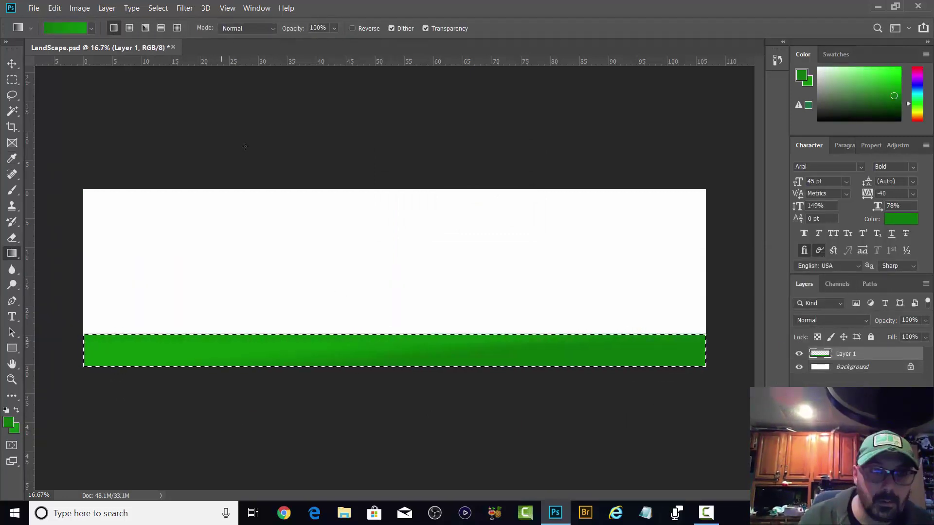
drag(311, 372, 311, 333)
click(91, 29)
drag(466, 350, 423, 349)
drag(96, 382, 100, 251)
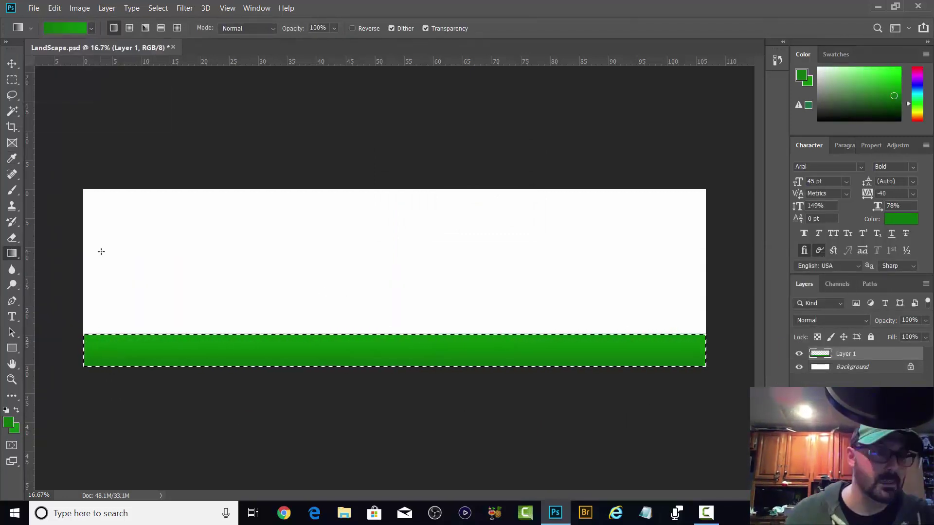
Select a narrow full-width strip over the gradient's upper edge, fill it with solid dark green, and deselect
click(13, 82)
drag(80, 309, 709, 323)
drag(321, 316, 321, 333)
click(15, 429)
right_click(13, 253)
click(55, 265)
click(545, 330)
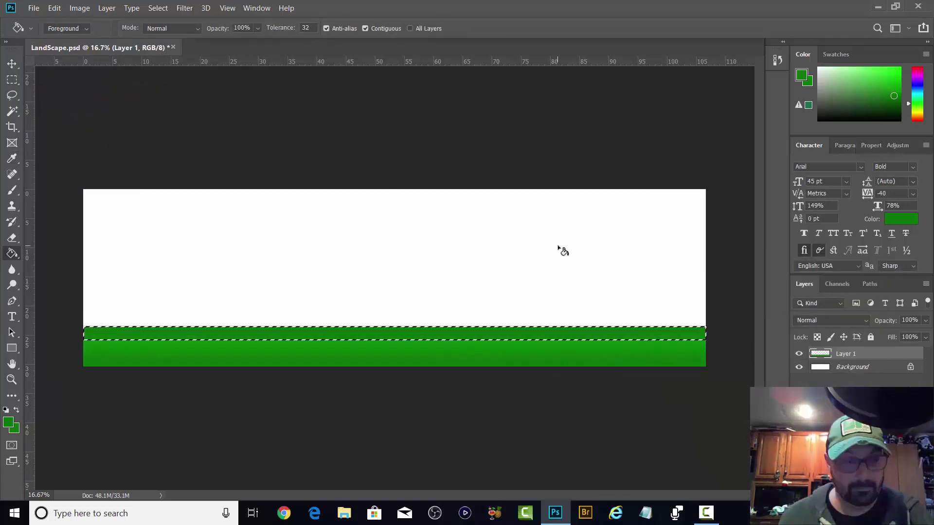
key(ctrl+d)
Add a new layer and draw yellow rectangles on the green ground: two tall bars, a crossbar, and two short bars beneath it
key(ctrl+plus)
key(ctrl+plus)
drag(512, 494, 431, 501)
click(896, 494)
click(11, 79)
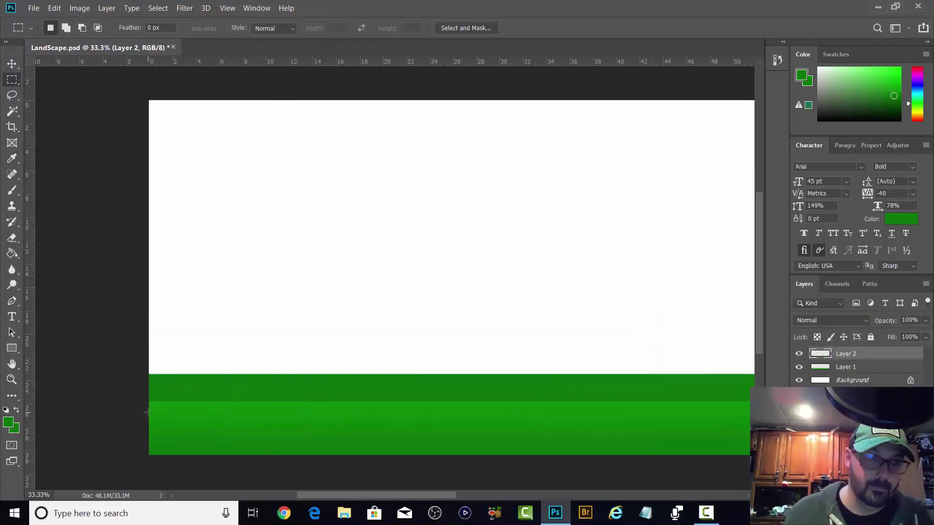
click(12, 348)
drag(236, 252, 270, 359)
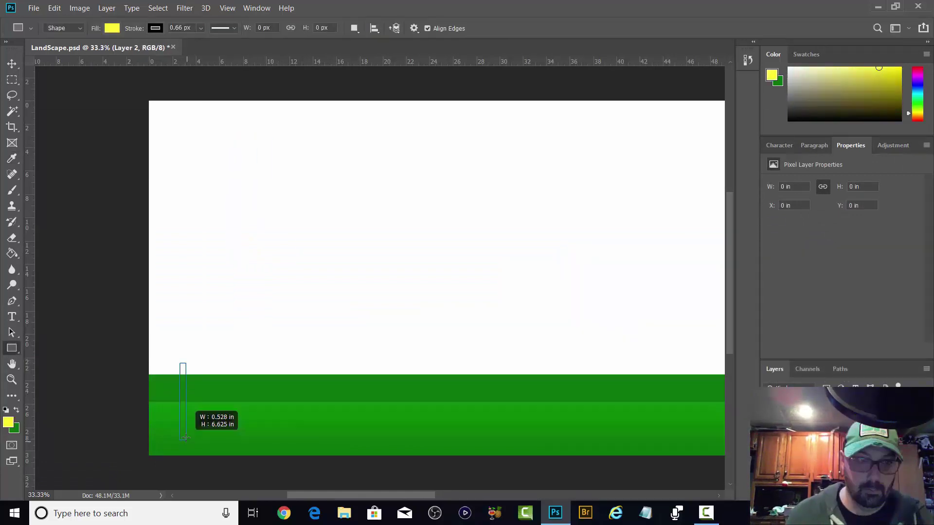
mouse_move(186, 437)
mouse_down()
mouse_move(258, 419)
mouse_move(259, 362)
mouse_up()
drag(222, 440, 226, 418)
drag(240, 449, 245, 418)
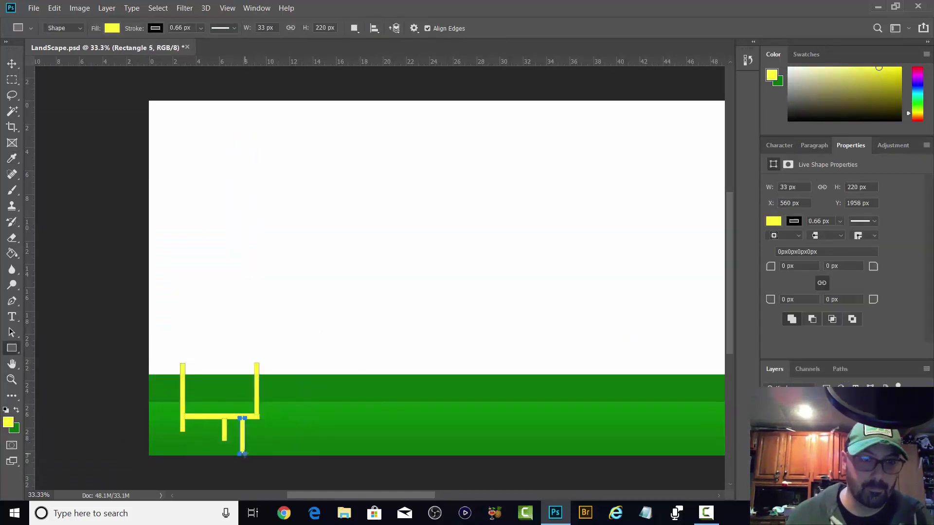
Extend the yellow circuit with bars along the ground's lower edge, above the crossbar, and out to the canvas's left edge
drag(187, 455, 246, 451)
drag(218, 390, 224, 416)
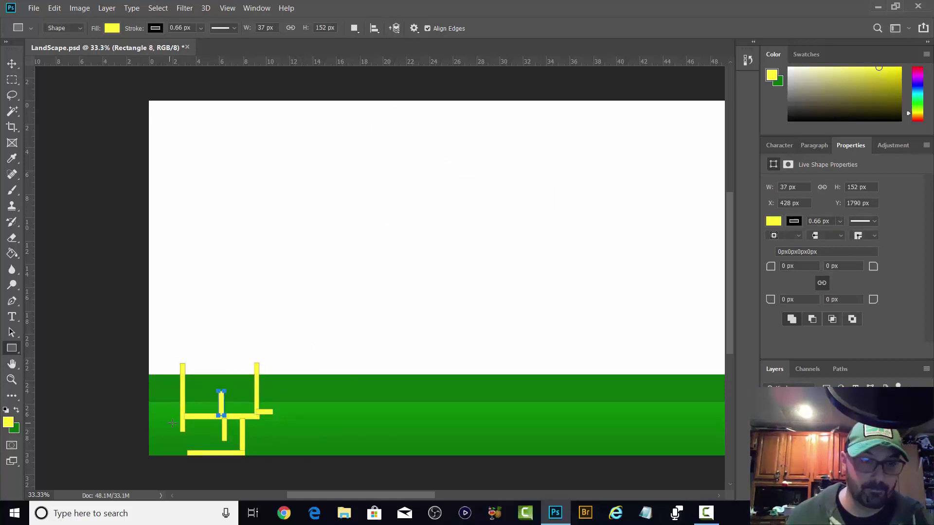
drag(138, 394, 137, 395)
Create a yellow ring on Layer 2 by filling a circle about 2 inches wide and deleting a smaller circle from its center
drag(11, 80, 54, 98)
drag(360, 267, 383, 290)
click(12, 254)
click(373, 282)
click(11, 79)
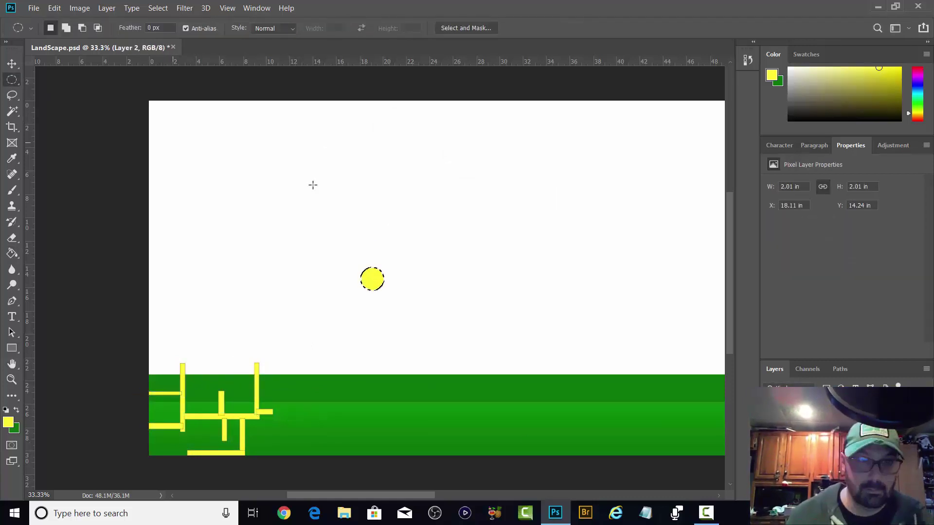
drag(314, 189, 326, 201)
drag(320, 199, 375, 277)
key(Delete)
key(ctrl+d)
Scale the ring down to about 1.21 inches and place copies of it on the ends of the yellow traces
key(ctrl+t)
key(Return)
alt+drag(366, 289, 187, 439)
key(ctrl+z)
click(224, 433)
key(m)
key(v)
drag(369, 291, 225, 444)
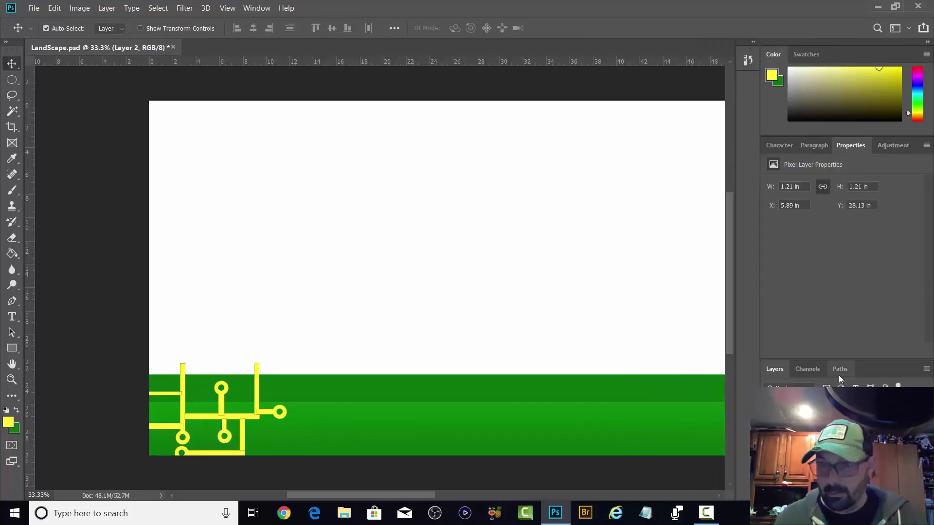
Enlarge the layer list and merge all the yellow bar and ring layers into a single layer
drag(840, 360, 840, 278)
click(840, 449)
shift+click(840, 423)
right_click(840, 423)
click(729, 340)
click(769, 422)
right_click(860, 360)
click(758, 341)
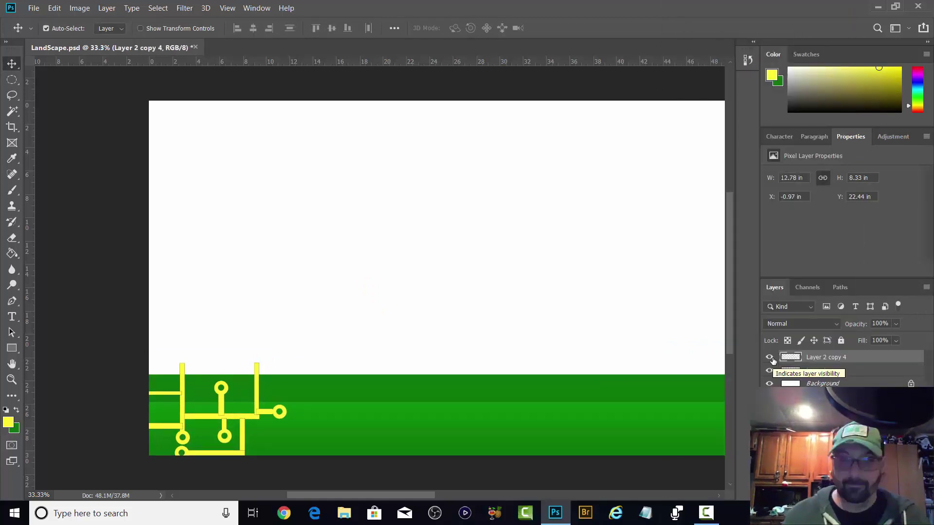
Select the circuit part above the light green area, skew and flatten it so it slants back to the right, and deselect
key(shift+m)
drag(149, 261, 359, 402)
key(ctrl+t)
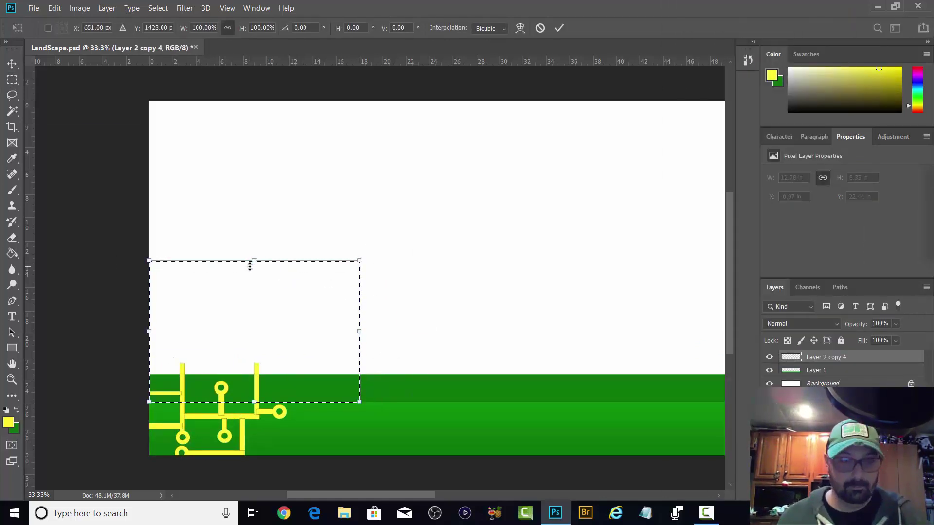
ctrl+drag(249, 266, 472, 296)
key(Return)
key(ctrl+d)
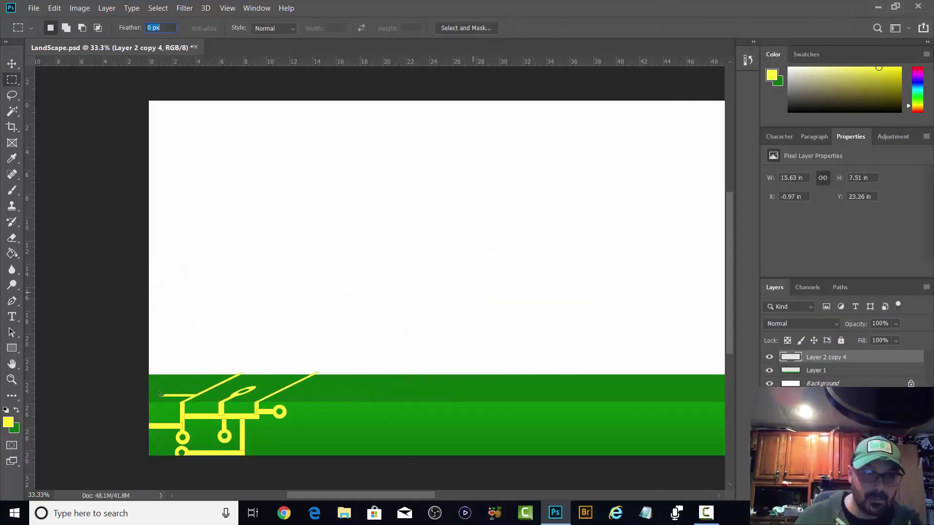
Try copying the slanted ring to a new layer and moving it to the end of the upper left trace
drag(260, 383, 228, 400)
key(ctrl+d)
right_click(257, 383)
right_click(11, 79)
click(58, 90)
key(ctrl+j)
key(v)
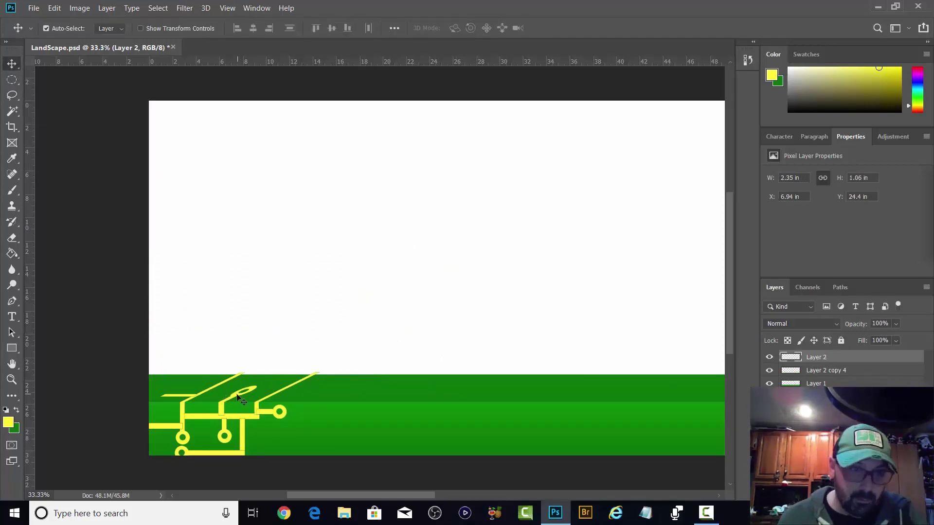
key(Left)
key(Left)
key(Left)
key(Down)
key(Down)
key(Down)
Try erasing the excess stub of the copied slanted ring on Layer 2 with a smaller, harder eraser
key(ctrl+plus)
key(ctrl+plus)
key(ctrl+plus)
drag(360, 495, 256, 495)
drag(729, 246, 730, 333)
click(239, 280)
key(e)
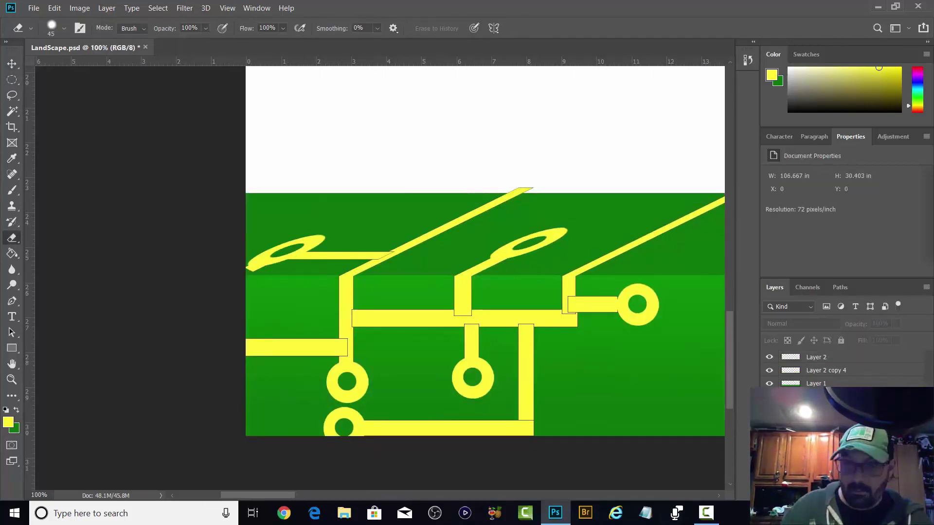
click(826, 356)
drag(253, 281, 258, 280)
right_click(275, 278)
drag(303, 300, 292, 300)
drag(284, 322, 418, 322)
key(Return)
drag(307, 238, 316, 251)
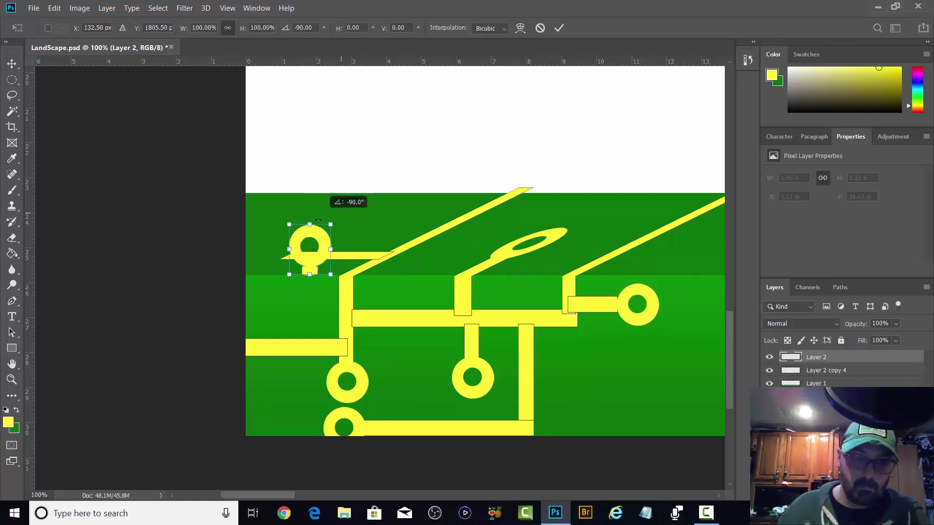
Move the round ring copy to the upper left trace's end and skew it to match the slanted ring
drag(329, 258, 289, 265)
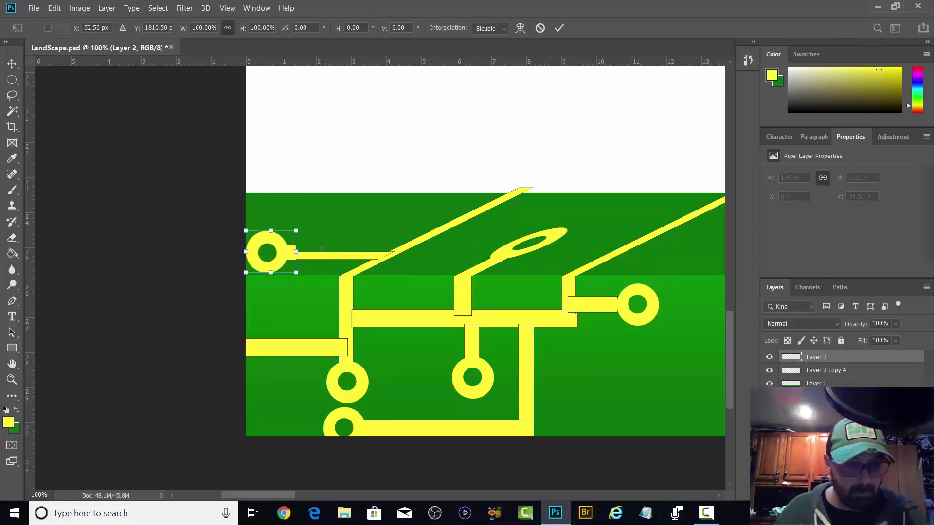
mouse_move(271, 233)
ctrl+alt+mouse_down()
mouse_move(337, 240)
mouse_move(567, 229)
mouse_move(302, 243)
mouse_move(322, 245)
ctrl+alt+mouse_up()
key(Return)
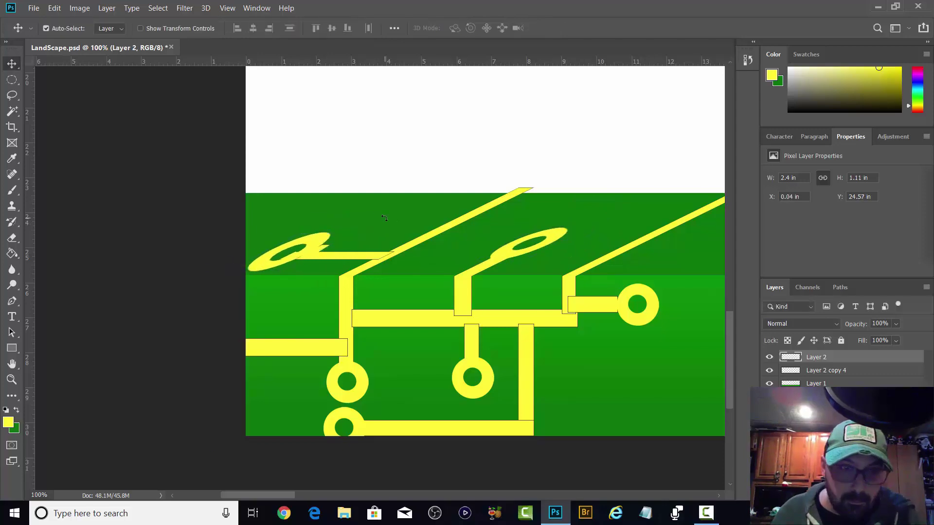
Load the Layer 2 copy 4 outline as a selection, invert it, and erase the skewed ring's leftover stub outside the trace
ctrl+click(790, 371)
key(ctrl+shift+i)
key(e)
key(ctrl+plus)
key(ctrl+plus)
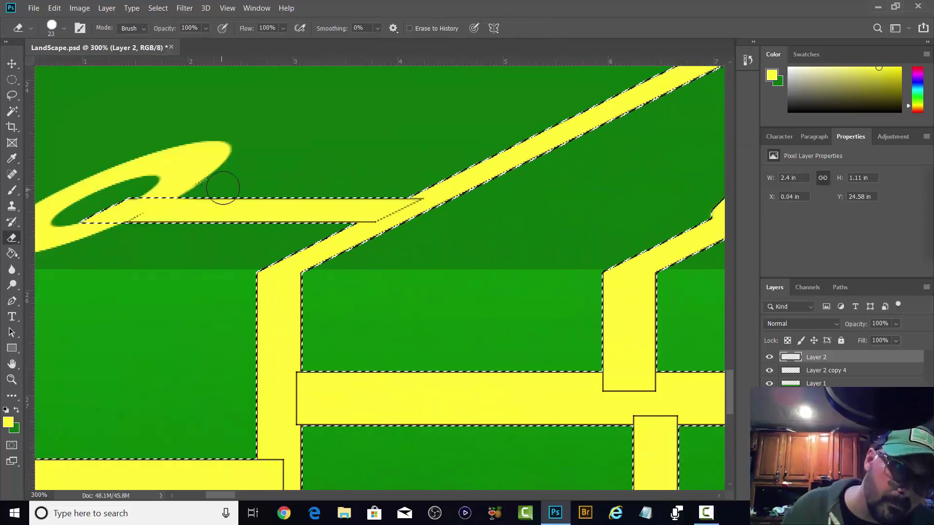
right_click(125, 141)
key(Return)
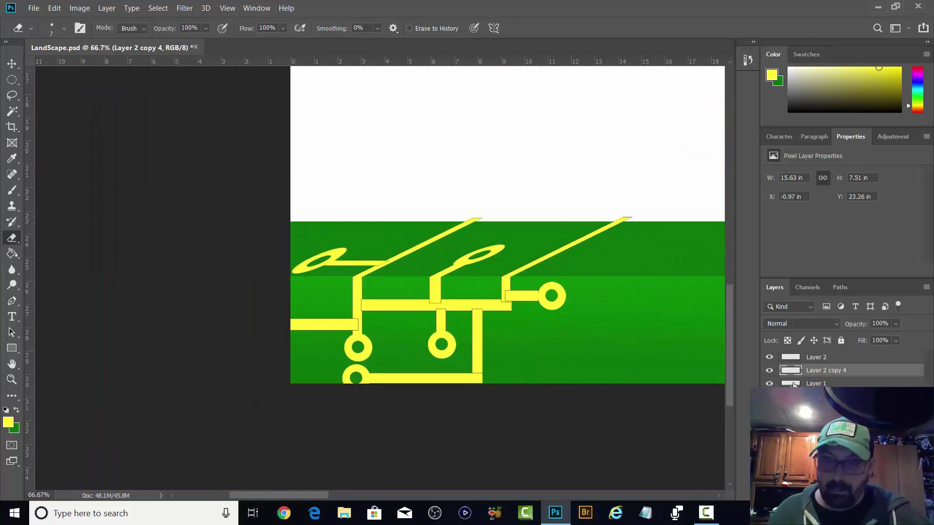
Erase the tips of the two slanted traces that stick out above the green ground on Layer 2 copy 4
right_click(444, 220)
key(Return)
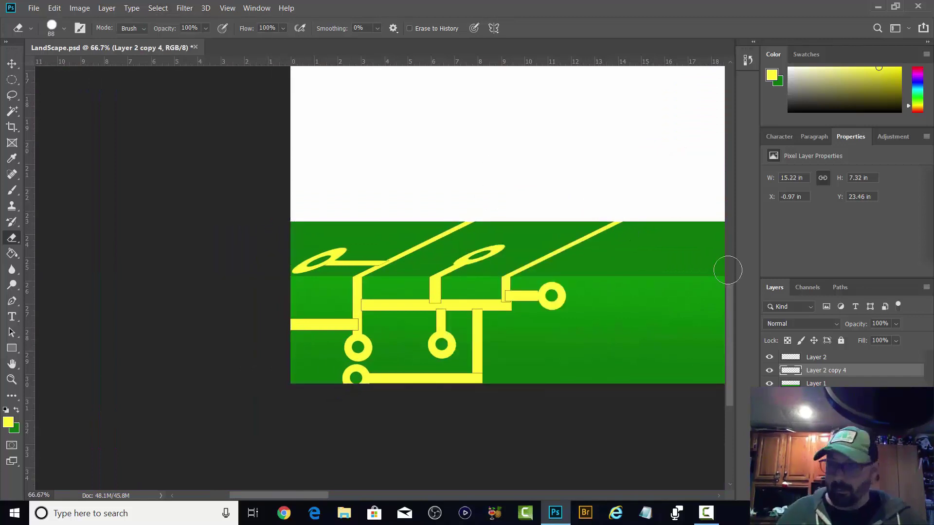
Duplicate the circuit traces of Layer 2 and place the copy just past the original's right end on the ground
scroll(789, 362, down, 1)
ctrl+click(789, 362)
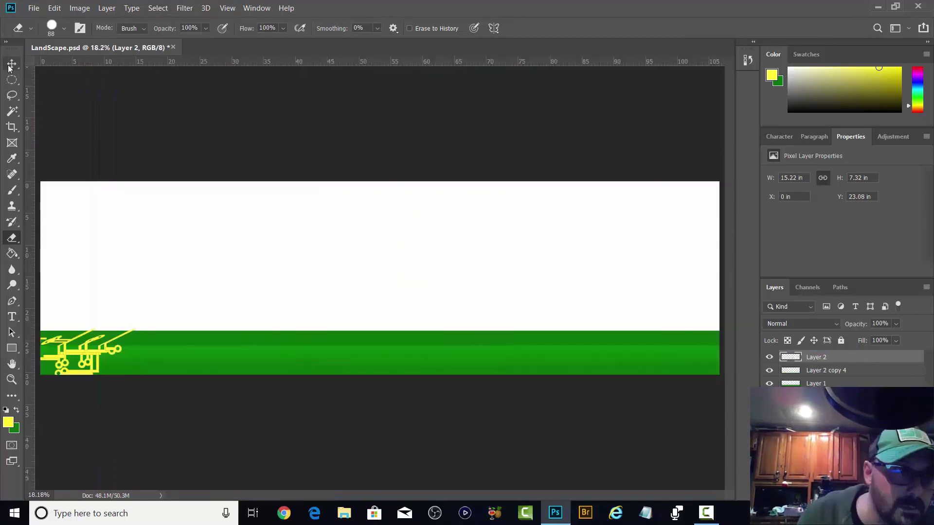
alt+drag(131, 355, 183, 356)
Erase the stray dash beside the left slanted ring of the duplicated circuit block
key(ctrl+equal)
key(ctrl+equal)
key(ctrl+equal)
drag(445, 495, 345, 495)
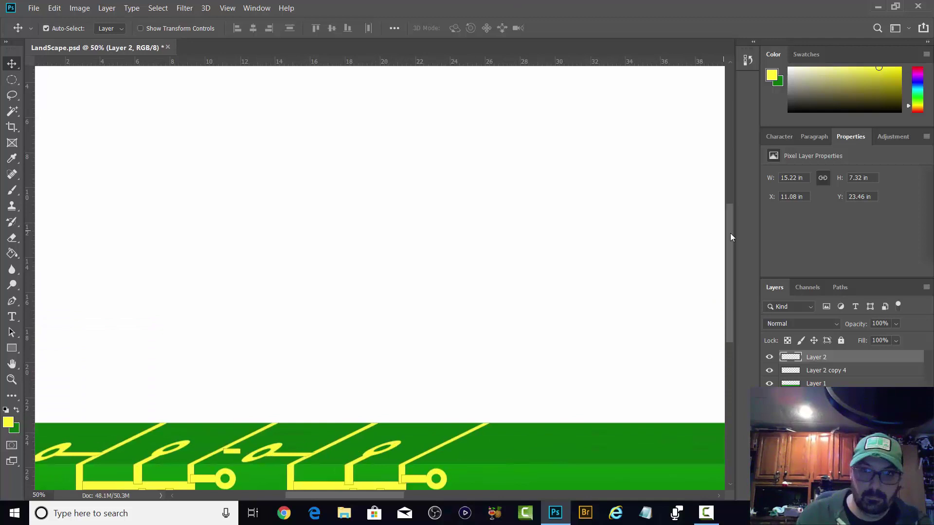
drag(731, 235, 731, 291)
click(11, 238)
drag(225, 282, 235, 282)
Copy the left end of the duplicated block's horizontal trace to a new layer and rotate it upright beneath the first block's right ring
right_click(12, 79)
click(49, 85)
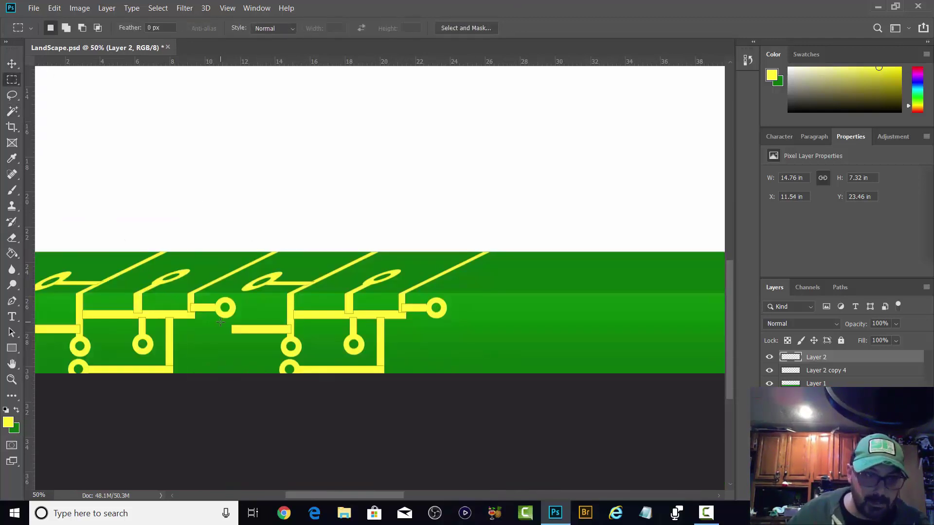
drag(220, 322, 256, 338)
key(ctrl+t)
drag(220, 330, 246, 351)
key(Return)
key(ctrl+j)
key(ctrl+t)
drag(238, 329, 225, 333)
key(Return)
Trim the part of the new upright connector that extends below the horizontal trace, and clear the selection
drag(246, 364, 207, 337)
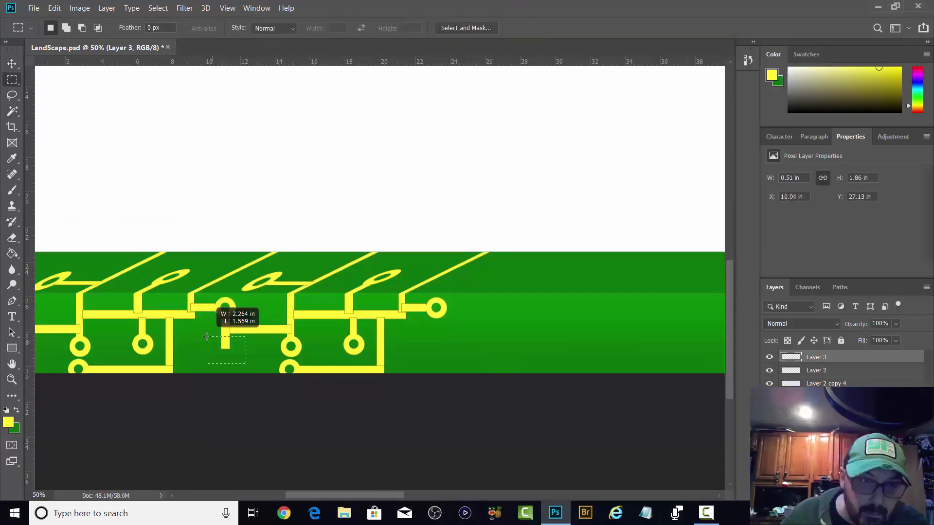
key(Delete)
key(ctrl+d)
Draw two yellow rectangle traces right of the second block: one about 7.9 by 0.375 in below, and a thin one from the slanted trace
key(u)
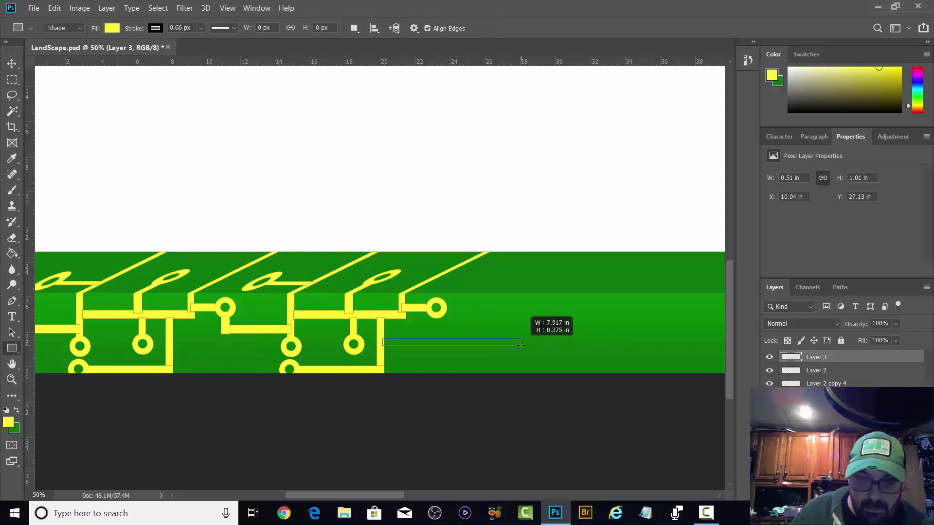
drag(521, 344, 521, 344)
drag(457, 264, 591, 268)
Duplicate the two-block circuit pattern on Layer 2 copy 4 and place the copy at the ends of the new rectangle traces
click(792, 384)
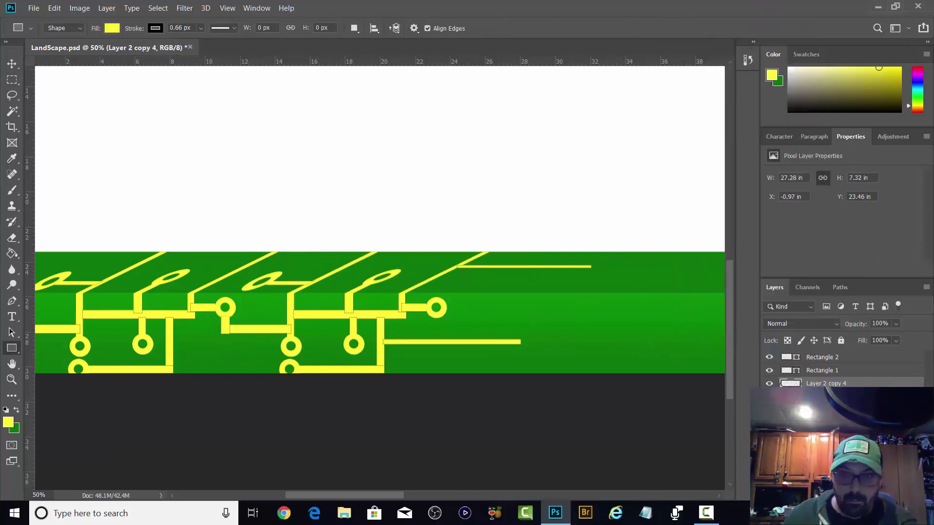
key(v)
alt+drag(259, 330, 716, 330)
Lengthen the lower rectangle trace, Rectangle 1, so it reaches the copied circuit block
click(481, 343)
key(ctrl+t)
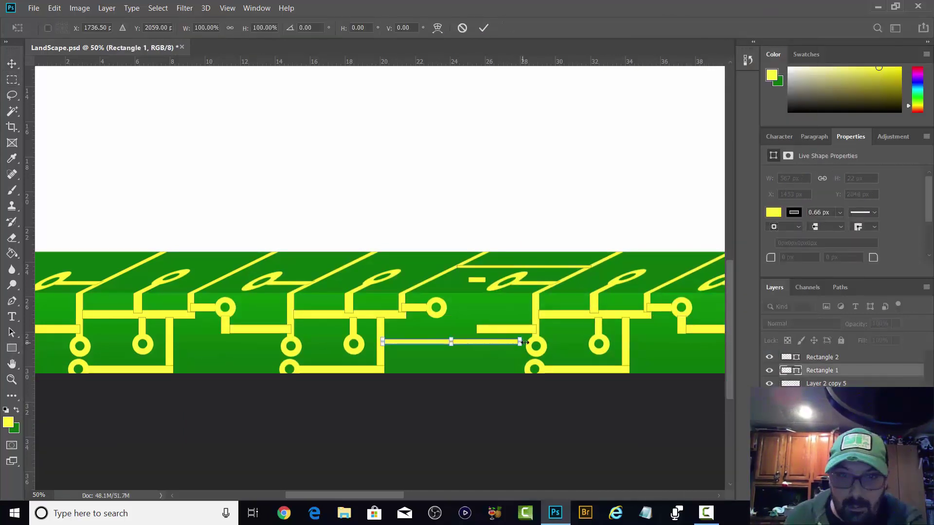
drag(520, 342, 531, 342)
key(Return)
Delete the loose horizontal trace stub at the left of the copied block on Layer 2 copy 5
key(m)
key(v)
click(501, 329)
key(m)
drag(473, 323, 531, 333)
key(Delete)
key(ctrl+d)
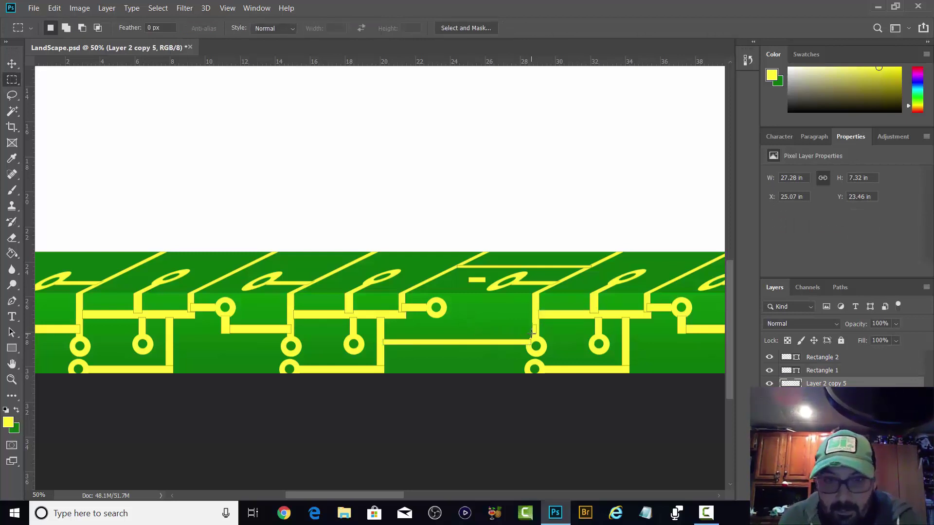
key(ctrl+d)
Rasterize the rectangle layers and merge them with the circuit trace layers into one layer
key(ctrl+minus)
key(ctrl+minus)
click(814, 357)
shift+click(836, 449)
right_click(861, 449)
click(705, 340)
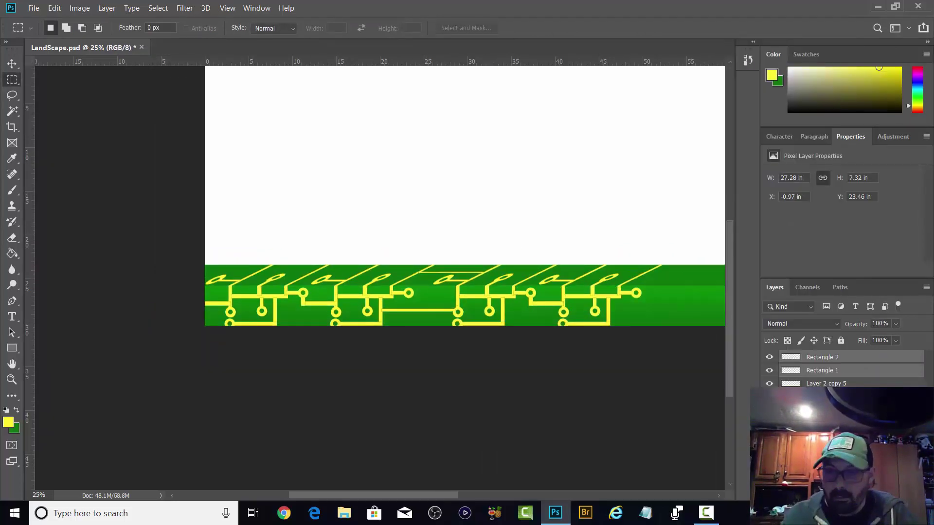
Duplicate the merged circuit pattern and place the copy directly after the original on the right half of the ground
key(ctrl+0)
key(ctrl+j)
key(v)
drag(300, 354, 626, 354)
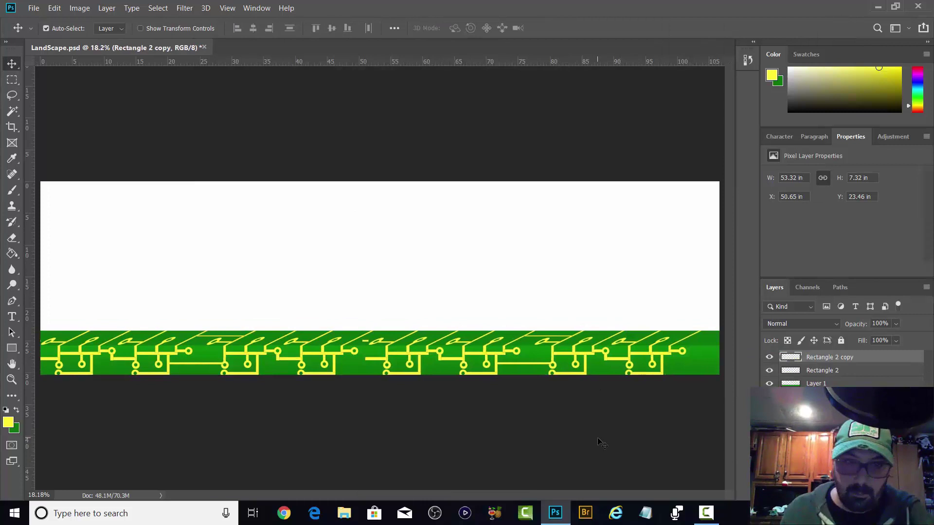
drag(527, 363, 510, 362)
Duplicate the circuit pattern again and place this third copy at the far right end of the ground
key(ctrl+minus)
key(ctrl+minus)
key(ctrl+minus)
key(ctrl+minus)
key(ctrl+j)
drag(421, 307, 458, 306)
key(ctrl+0)
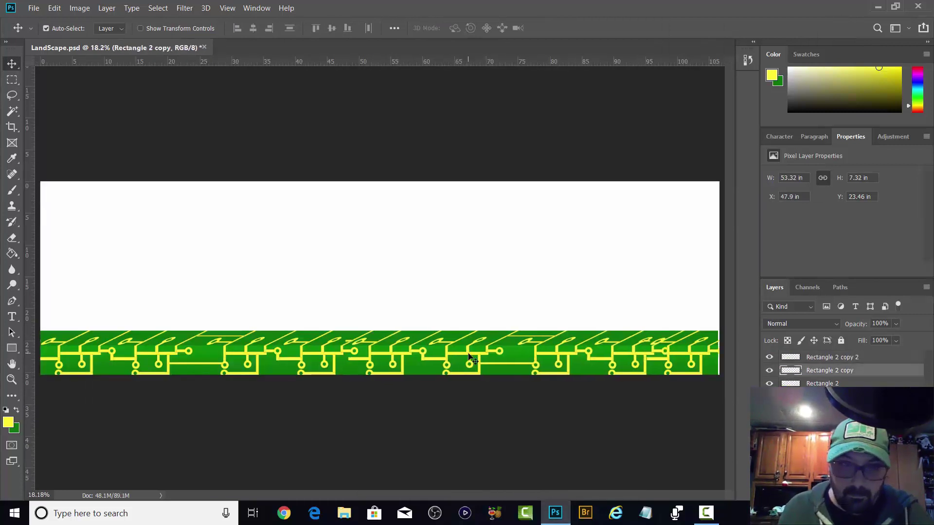
drag(506, 358, 708, 357)
Stretch the third copy's left horizontal trace until it joins the neighbouring circuit block
key(ctrl+plus)
key(ctrl+plus)
key(m)
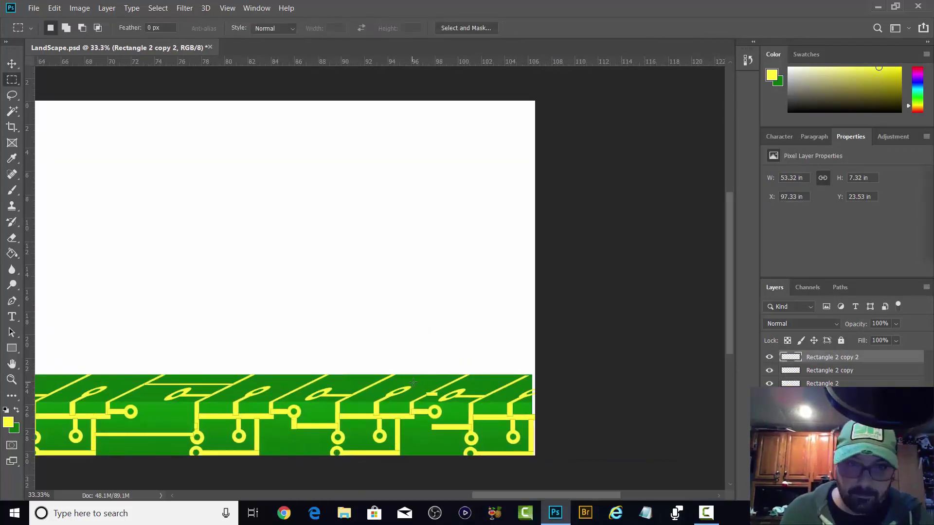
key(ctrl+t)
drag(427, 428, 385, 428)
key(Return)
key(ctrl+d)
Nudge the third pattern copy slightly upward to align it with the neighbouring traces
key(v)
key(Up)
key(Up)
key(Up)
key(Up)
key(Up)
key(Up)
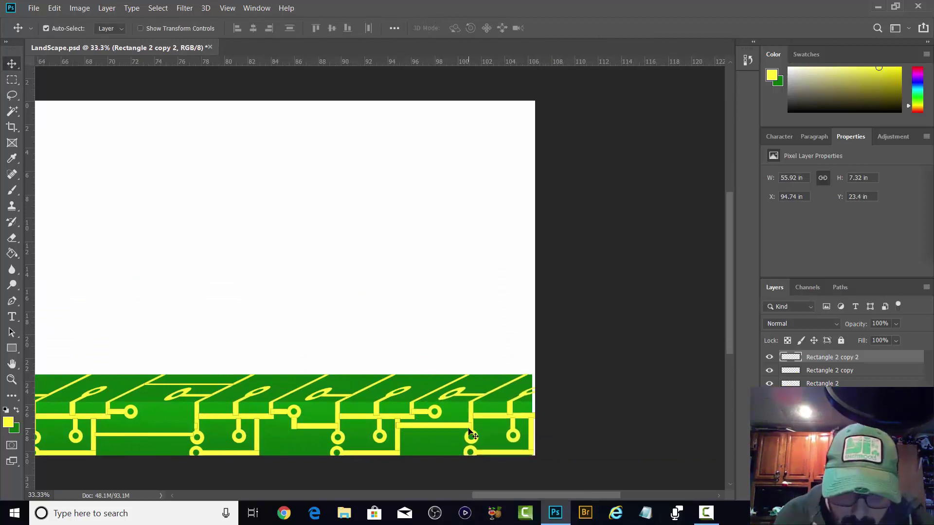
Select the right end of the ground and stretch it to the canvas edge
key(m)
scroll(535, 340, down, 3)
drag(313, 185, 640, 423)
key(ctrl+t)
key(Return)
key(ctrl+d)
Delete the overlapping loose trace ends where the first and second pattern copies meet, and clear the selection
drag(494, 496, 381, 496)
mouse_move(372, 254)
mouse_down()
mouse_move(390, 264)
mouse_move(389, 306)
mouse_up()
key(v)
click(383, 262)
key(Delete)
click(471, 202)
key(ctrl+d)
Join the first and second pattern copies with stepped yellow rectangle traces and merge all trace layers into one
key(u)
drag(390, 306, 357, 300)
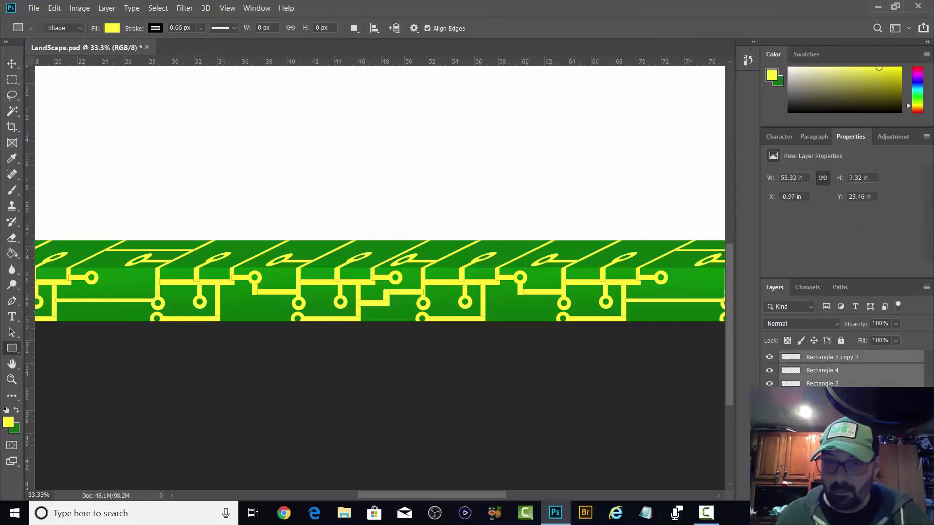
key(ctrl+0)
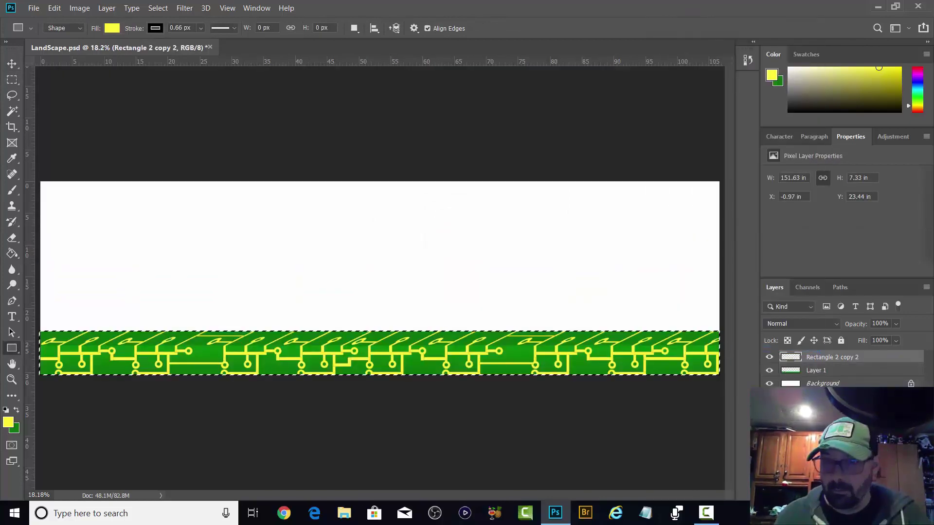
key(g)
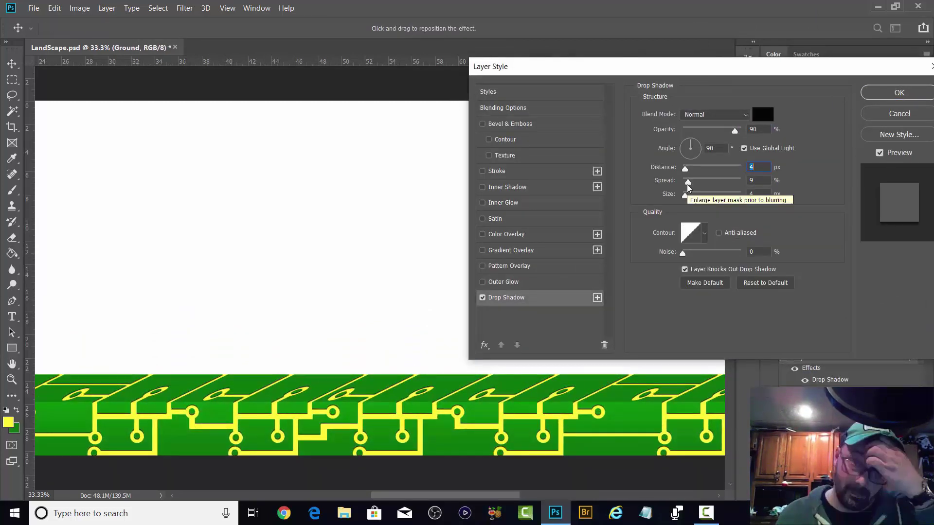
Adjust the spread, opacity and angle of the Ground layer's drop shadow
drag(687, 184, 690, 184)
drag(734, 130, 720, 130)
click(688, 141)
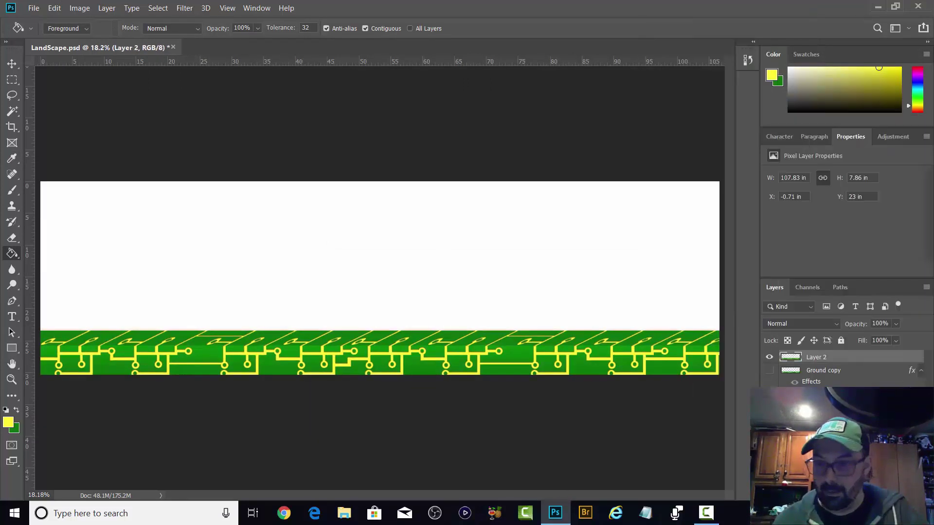
Place a vertically flipped copy of the ground along the canvas's upper edge and name the two layers Roof and Ground
click(54, 7)
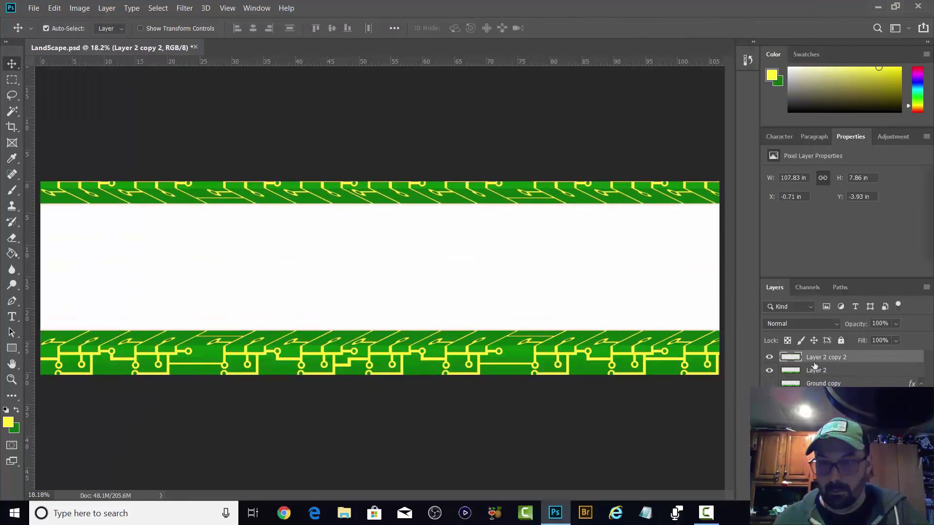
double_click(817, 357)
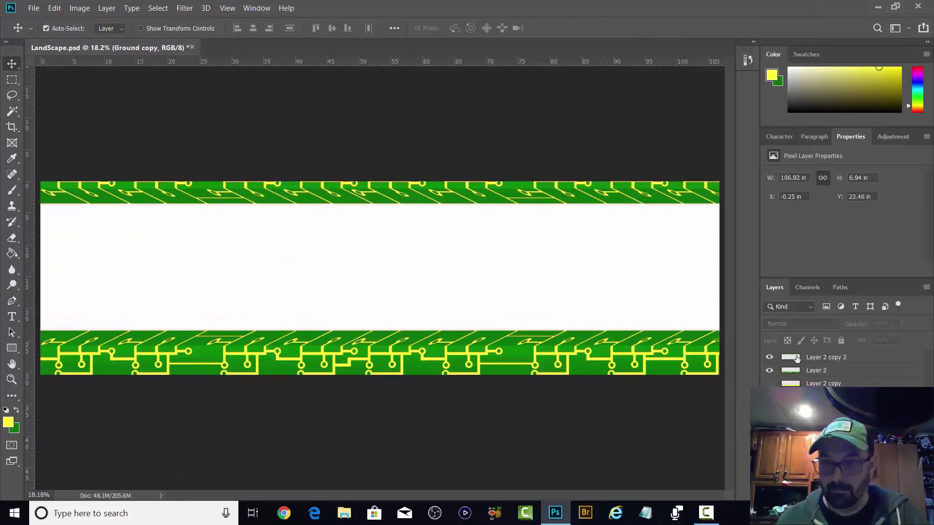
text(Grou)
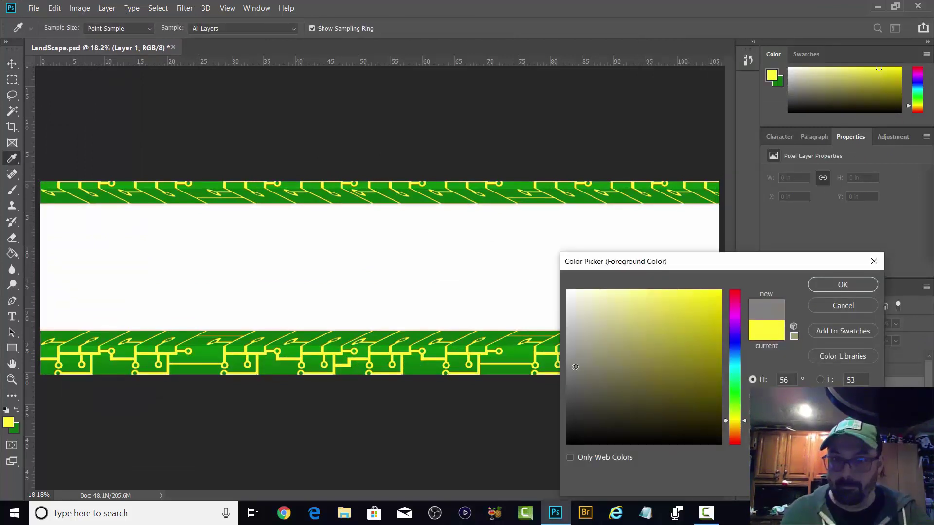
Pick a grey foreground colour and stroke a tall rectangular selection at the left end of the wall area
click(858, 287)
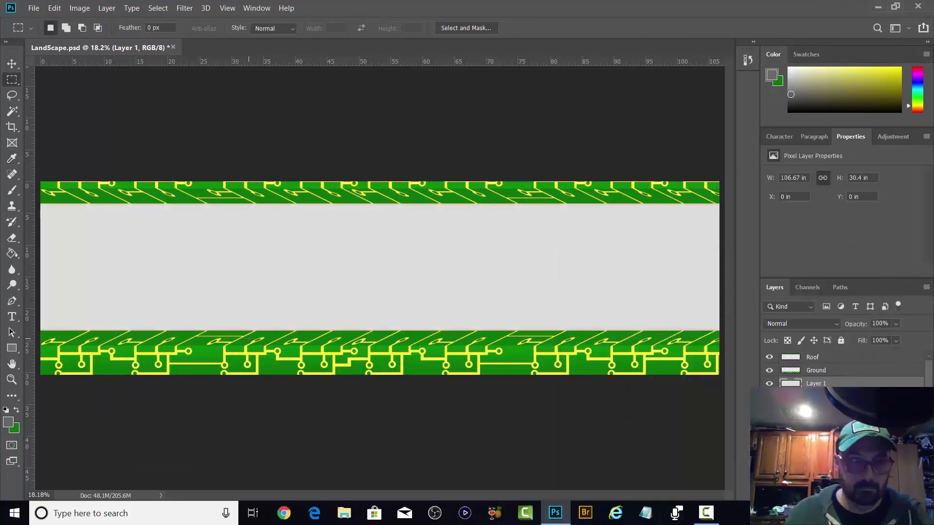
drag(61, 220, 137, 313)
right_click(137, 312)
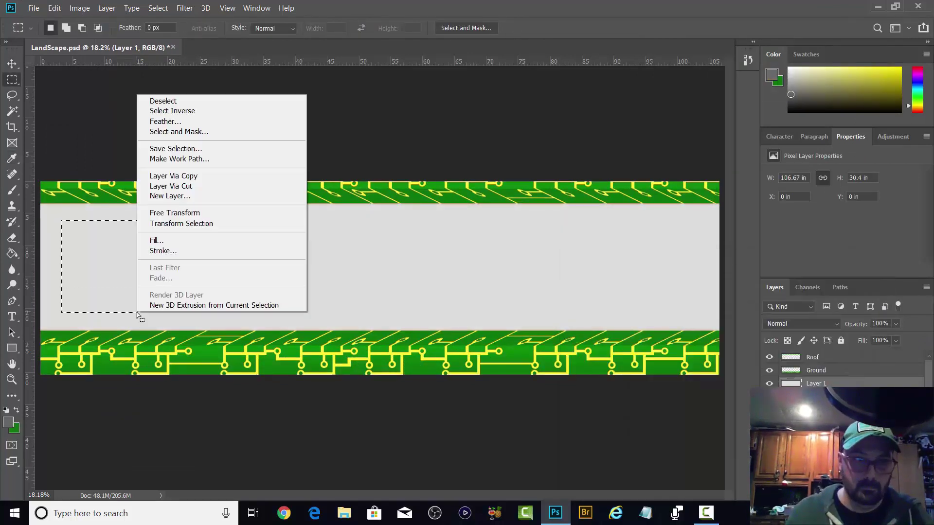
click(156, 252)
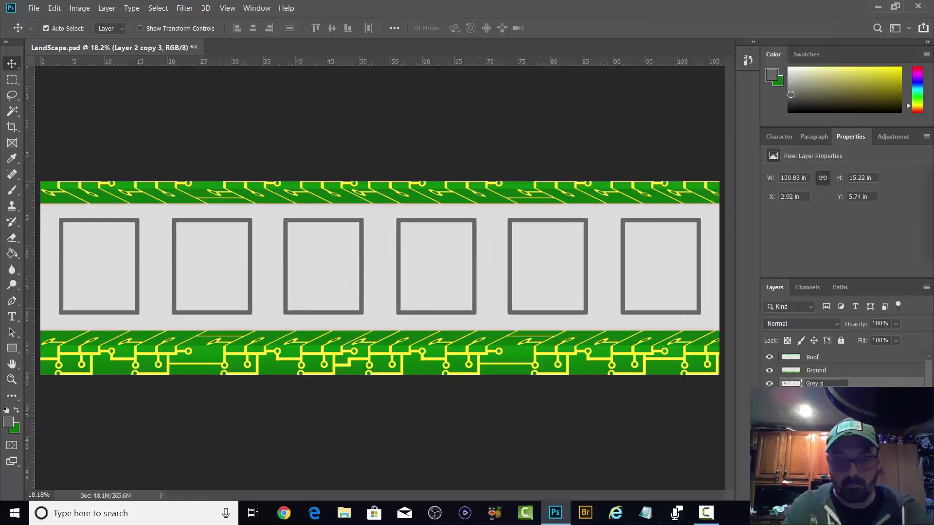
Rename the frames layer as Grey sq and the light grey backdrop layer as Wall
text(q)
key(Return)
double_click(815, 396)
text(Wall)
key(Return)
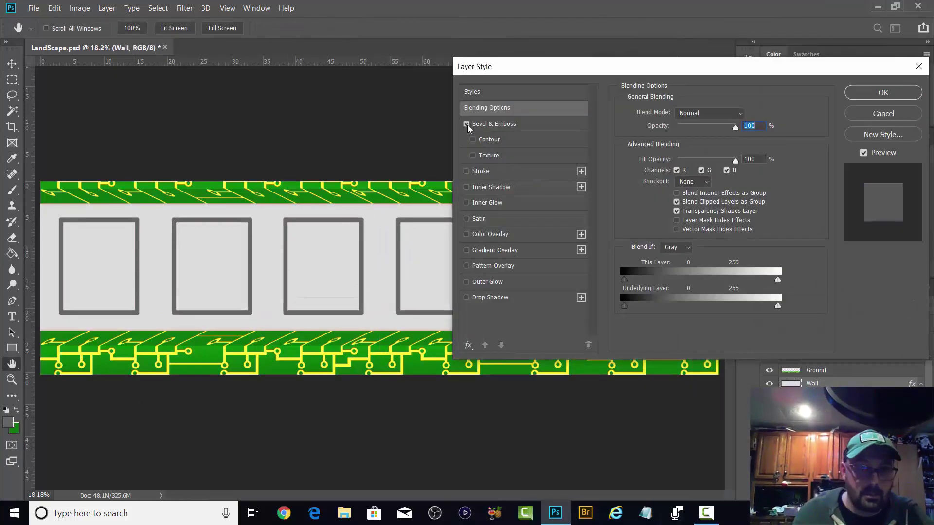
Give the Wall layer a Bevel & Emboss and a Dissolve inner glow with 86% choke, 250 px size and full opacity
click(488, 155)
click(690, 127)
click(666, 183)
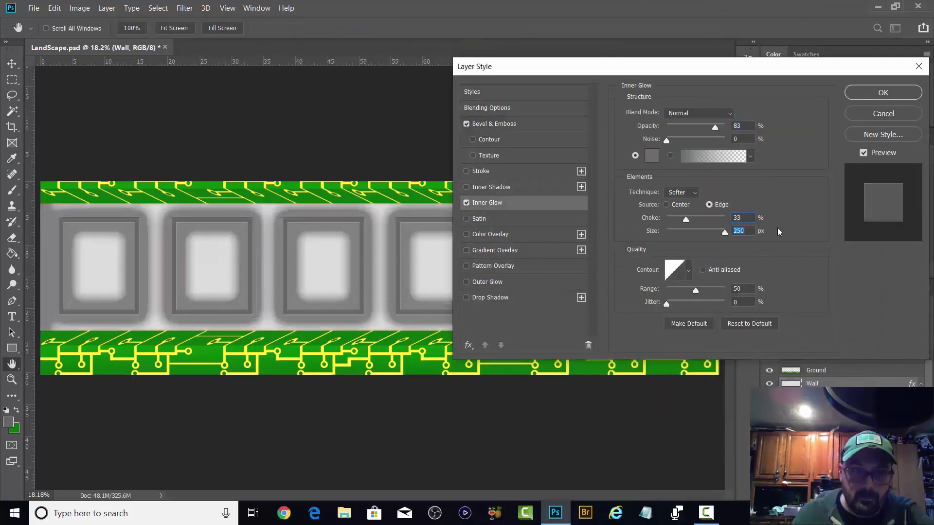
drag(686, 219, 718, 219)
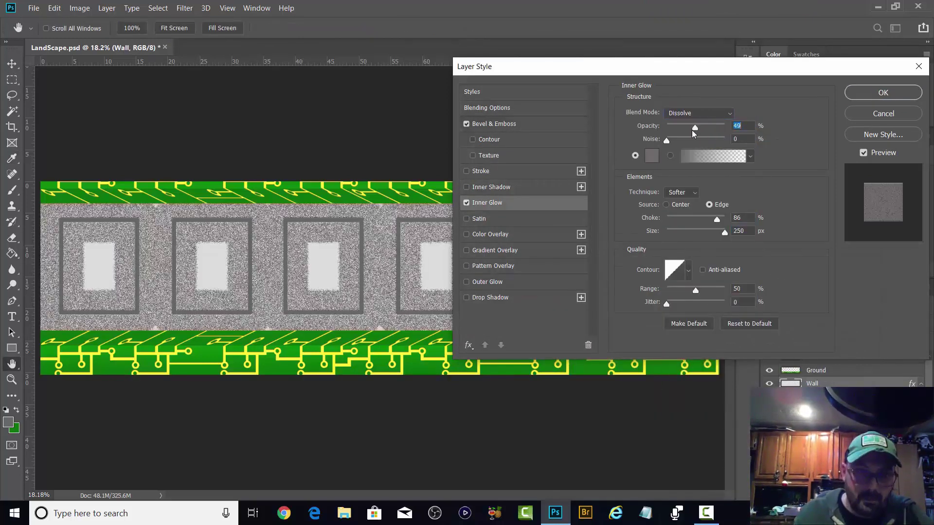
drag(692, 128, 725, 128)
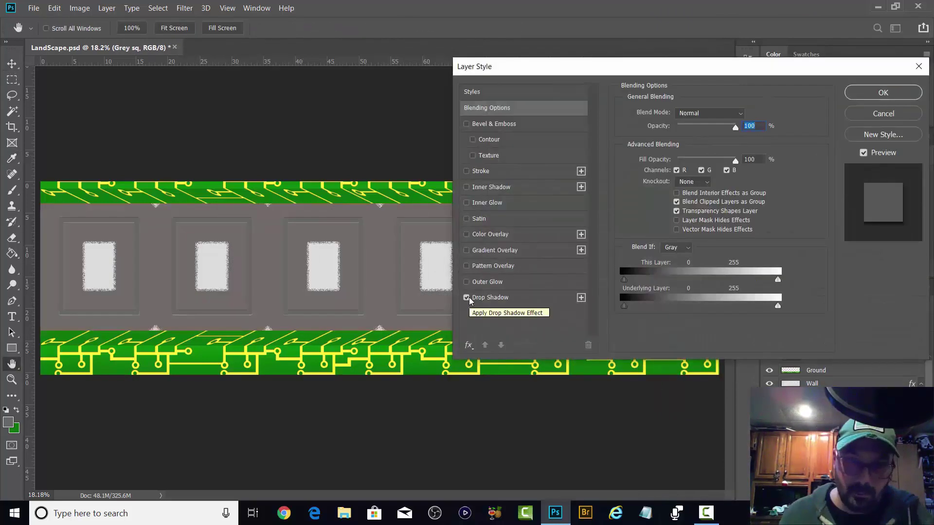
Adjust the drop shadow settings of the Grey sq layer
click(467, 297)
drag(672, 195, 694, 194)
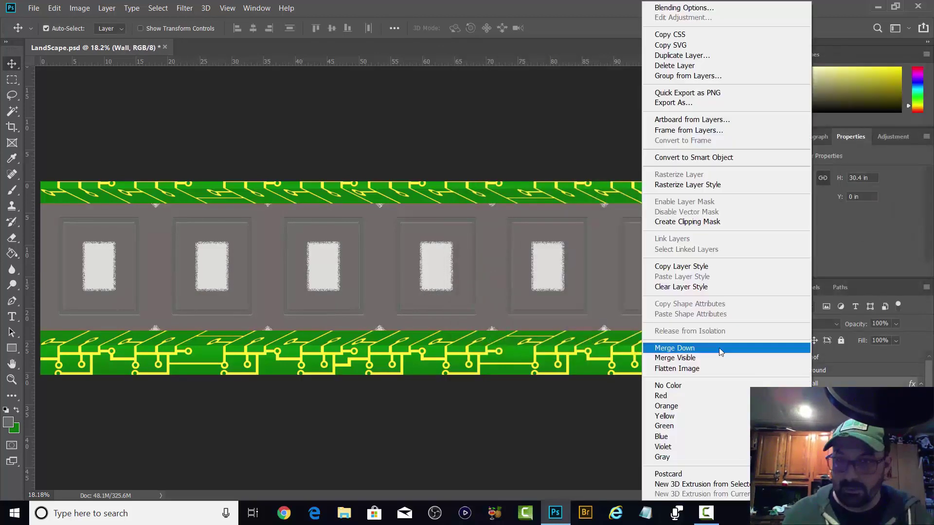
Select the light window panels of the wall and fill them with red on a new layer
right_click(790, 383)
right_click(821, 383)
click(158, 8)
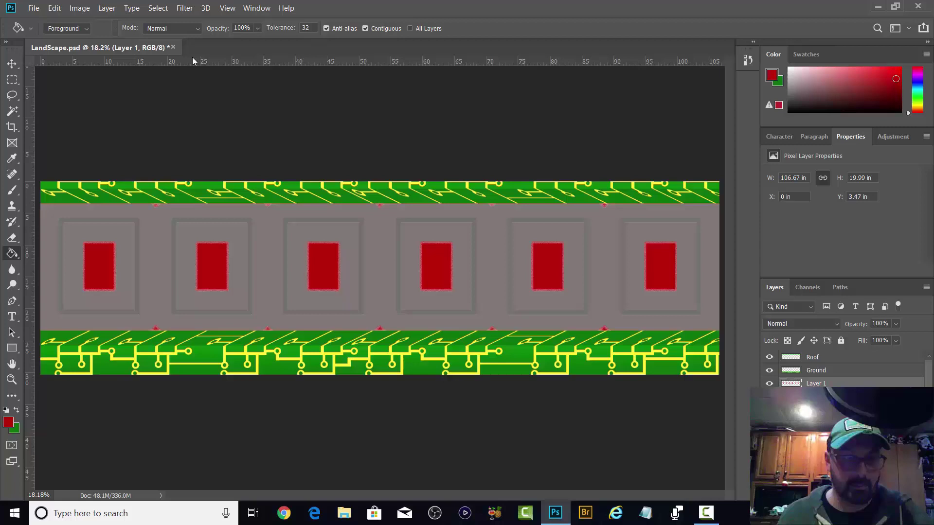
Add Bevel & Emboss and an inner glow to the red panels layer and save the document
right_click(826, 383)
click(807, 150)
click(466, 124)
drag(680, 142, 690, 142)
drag(673, 165, 690, 179)
click(466, 203)
drag(666, 220, 675, 222)
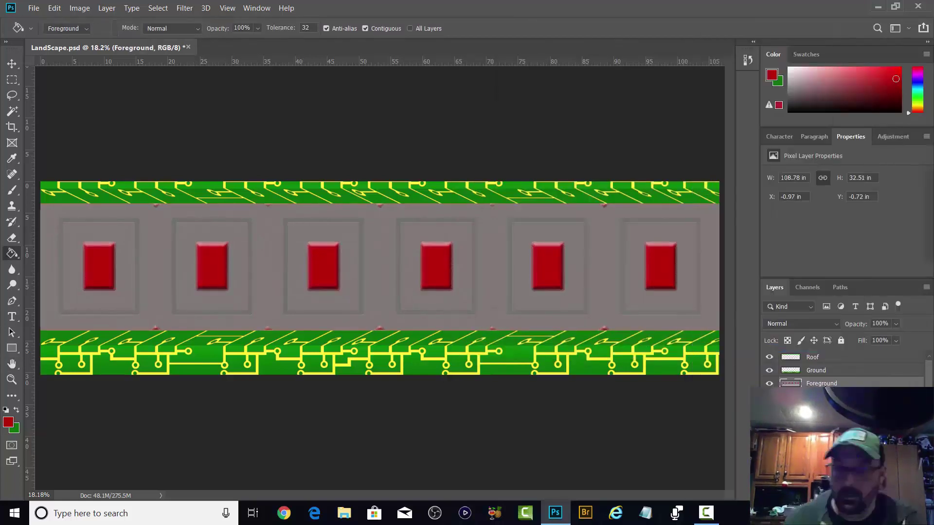
key(ctrl+s)
Hide the Ground layer and save the image under the name Foreground
click(769, 371)
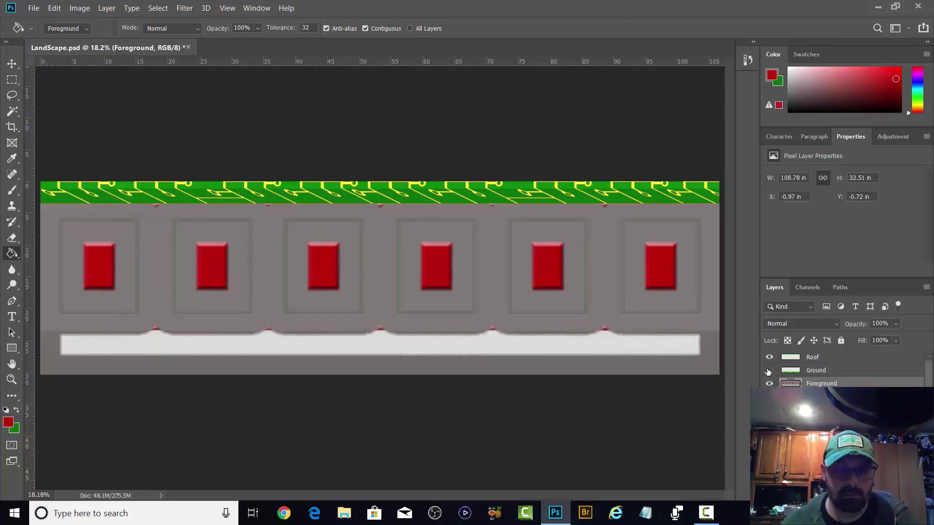
click(34, 8)
click(54, 145)
text(Foreground)
click(481, 379)
click(556, 156)
Hide the Roof, Foreground and lower layers and show only the Ground layer
click(769, 358)
click(768, 371)
click(770, 384)
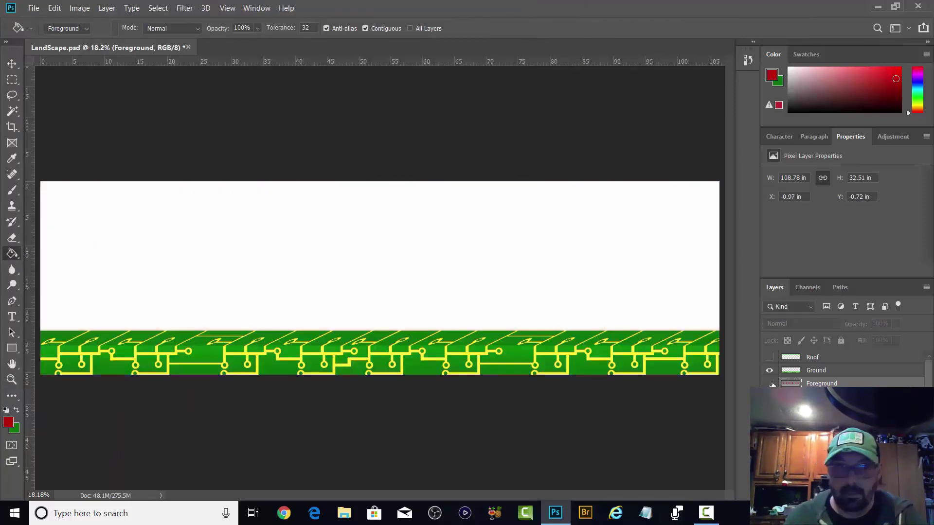
click(769, 397)
Save the ground artwork alone as a separate image file
click(33, 9)
click(64, 142)
click(107, 278)
click(105, 437)
click(482, 379)
click(559, 156)
Close Photoshop and open the LetsGiveItAShot project from Unity Hub
click(917, 7)
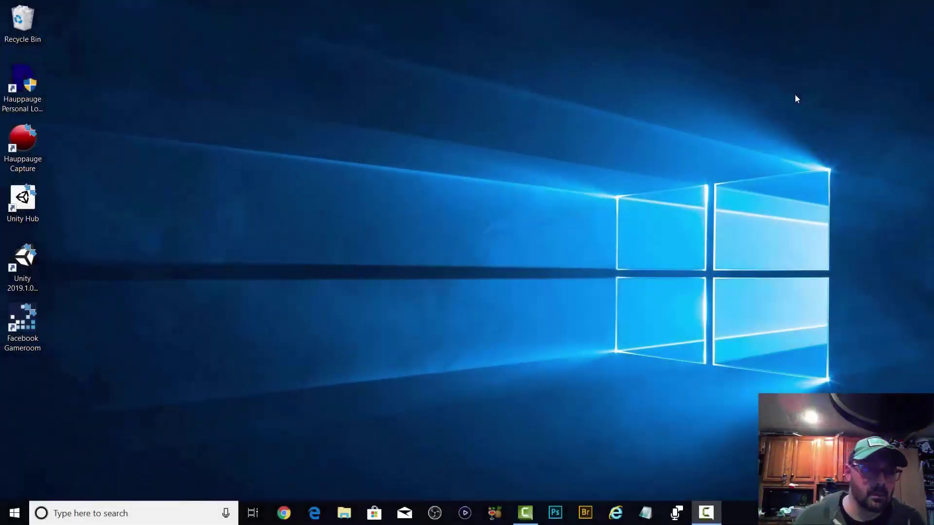
double_click(22, 199)
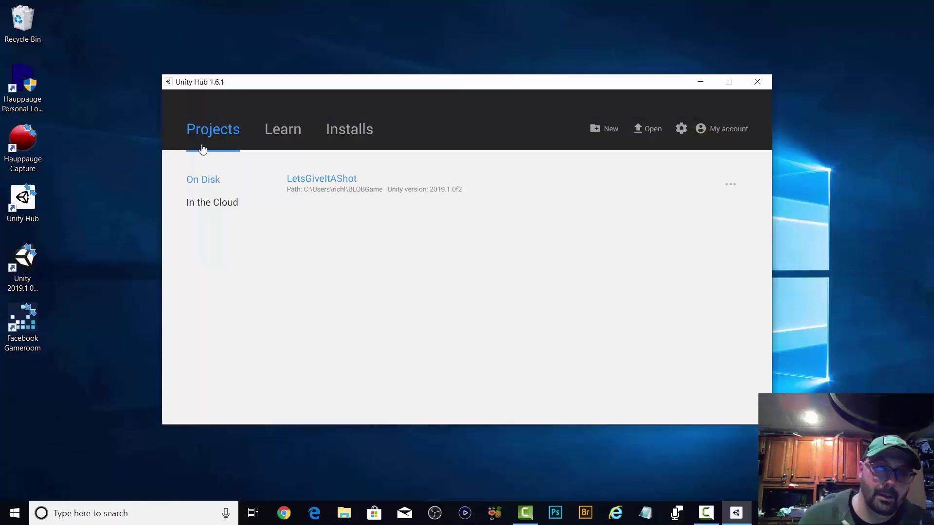
click(309, 179)
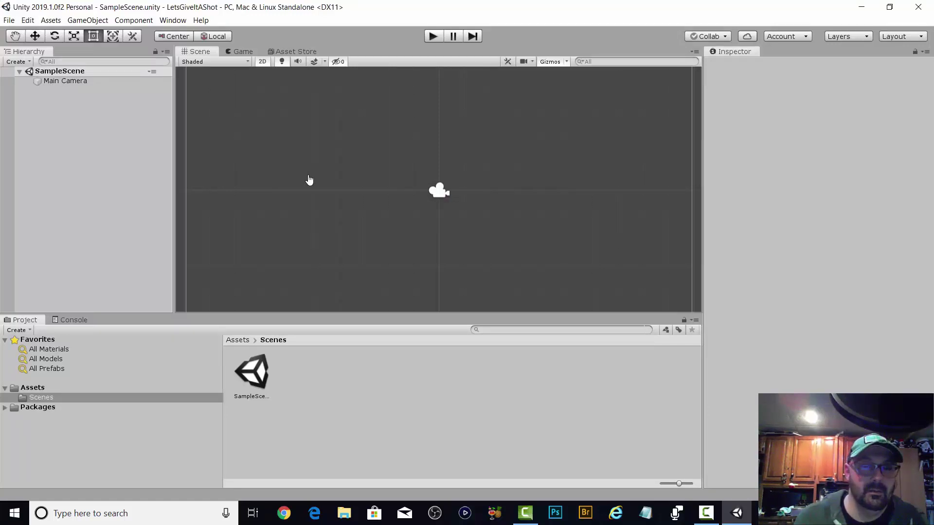
Import the Background PSD from the Unity Game folder into the project's Scenes folder
right_click(34, 399)
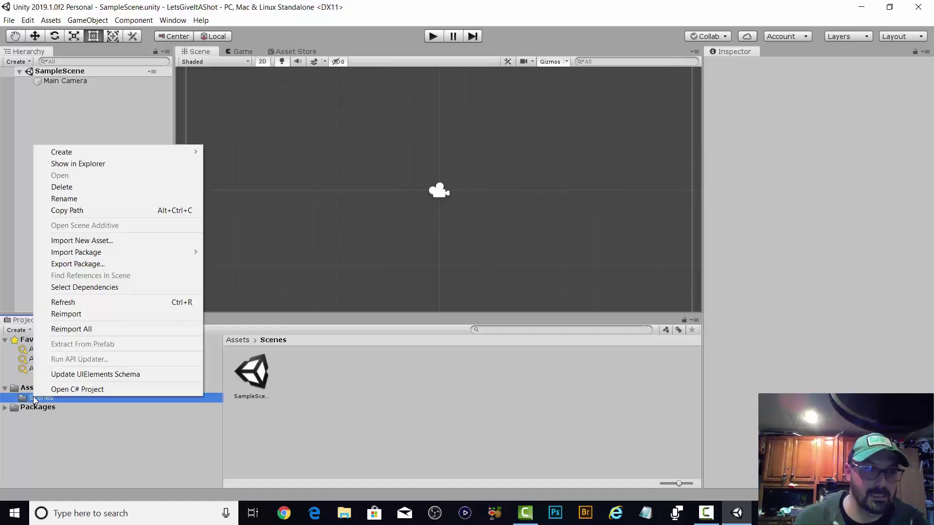
mouse_move(94, 152)
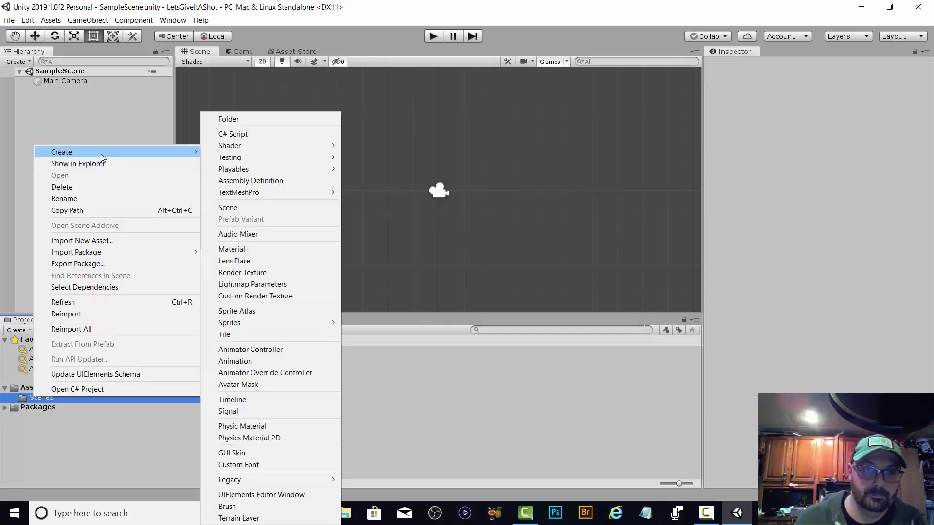
click(132, 241)
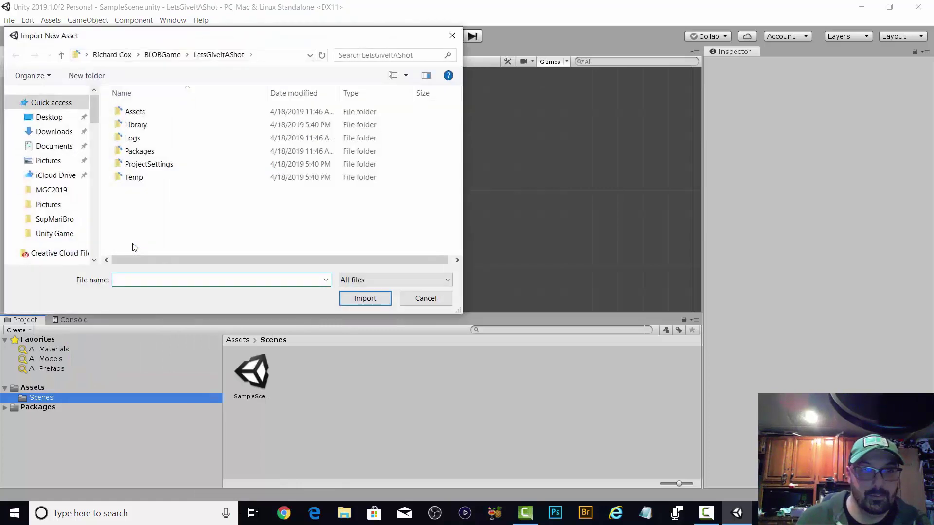
click(55, 234)
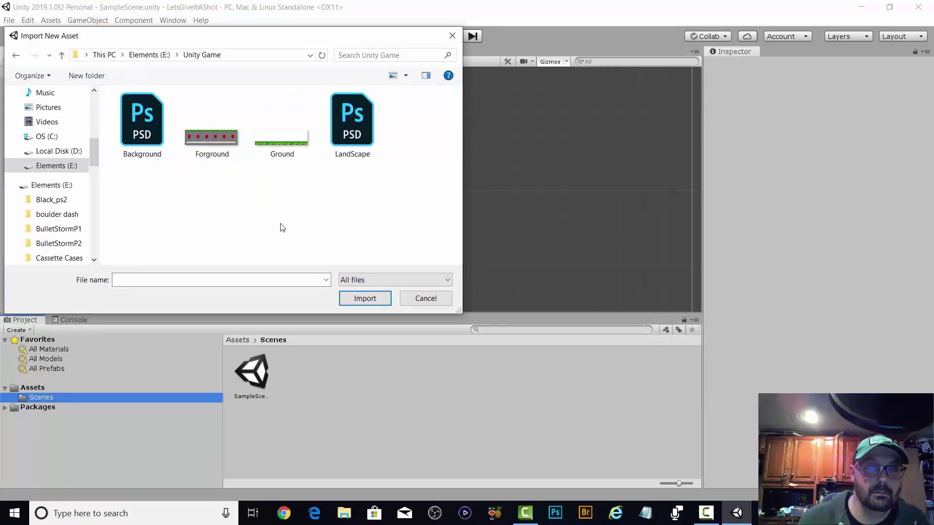
double_click(141, 147)
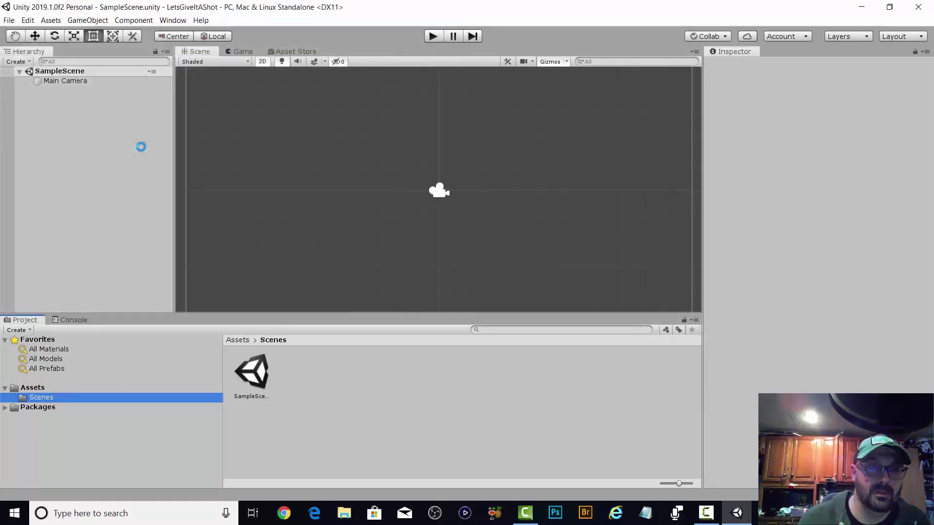
Place the Background sprite in the scene and set its position to X 0, Y 0
drag(295, 372, 356, 238)
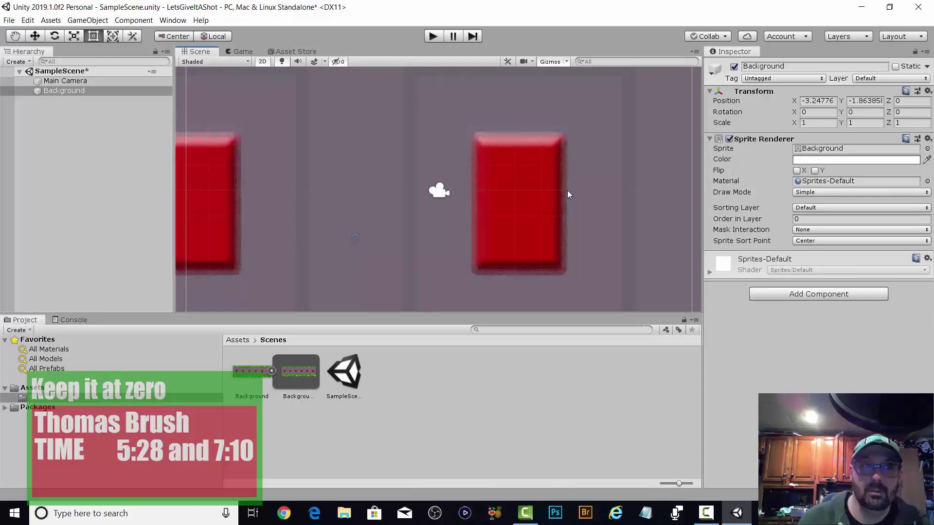
click(818, 101)
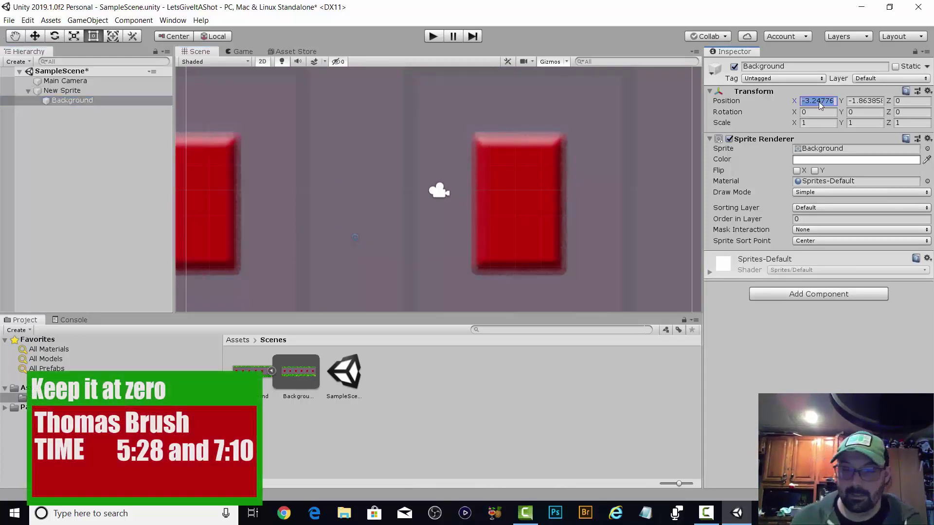
text(0)
click(871, 101)
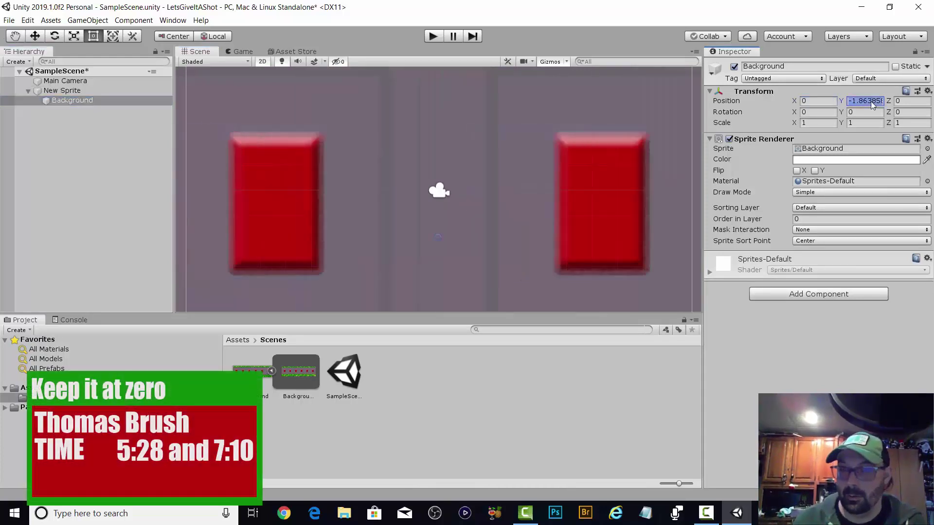
text(0)
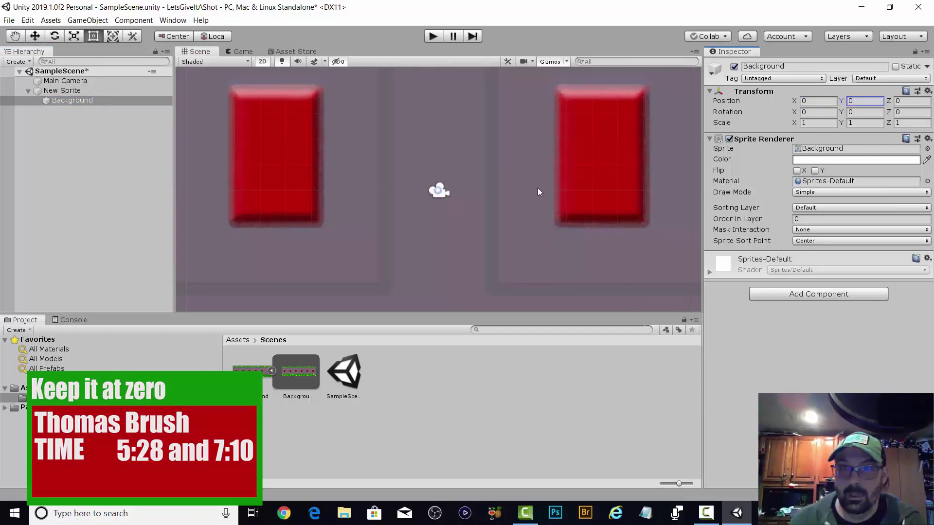
Move the Background sprite freely in the scene to about X 15.1, Y 4.7
scroll(538, 187, down, 1)
scroll(538, 187, down, 2)
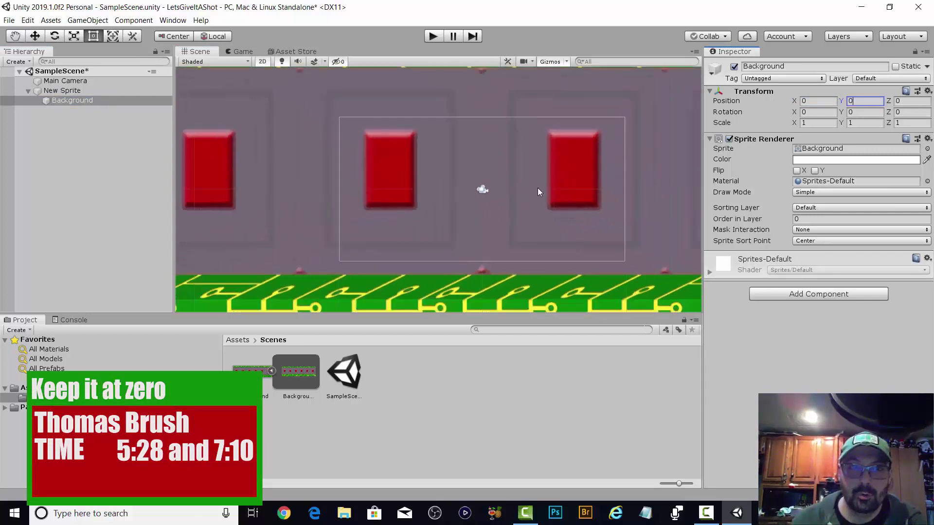
scroll(538, 188, down, 5)
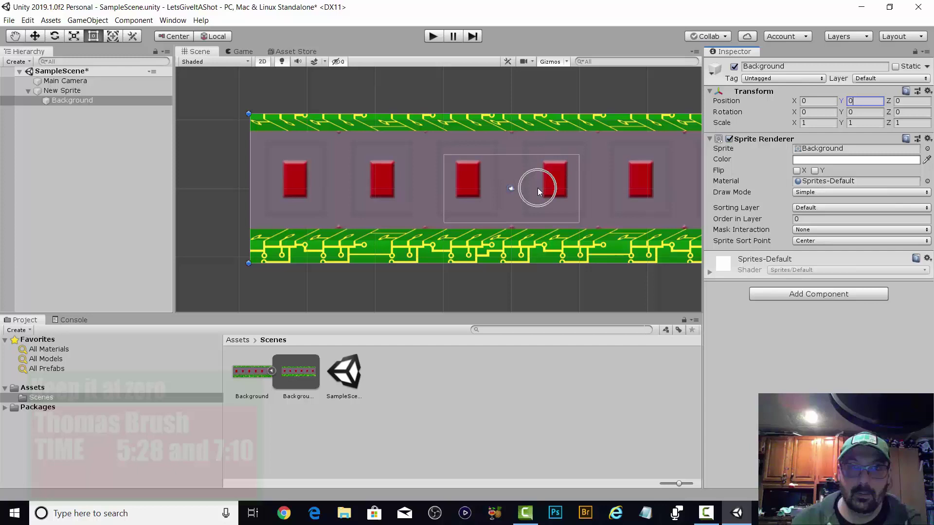
drag(433, 259, 326, 250)
scroll(326, 250, down, 1)
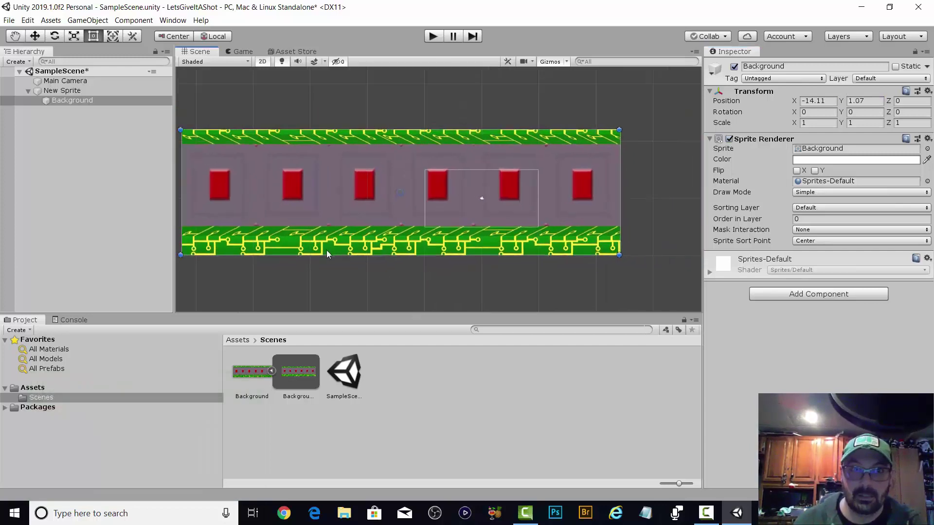
scroll(326, 250, up, 1)
click(326, 250)
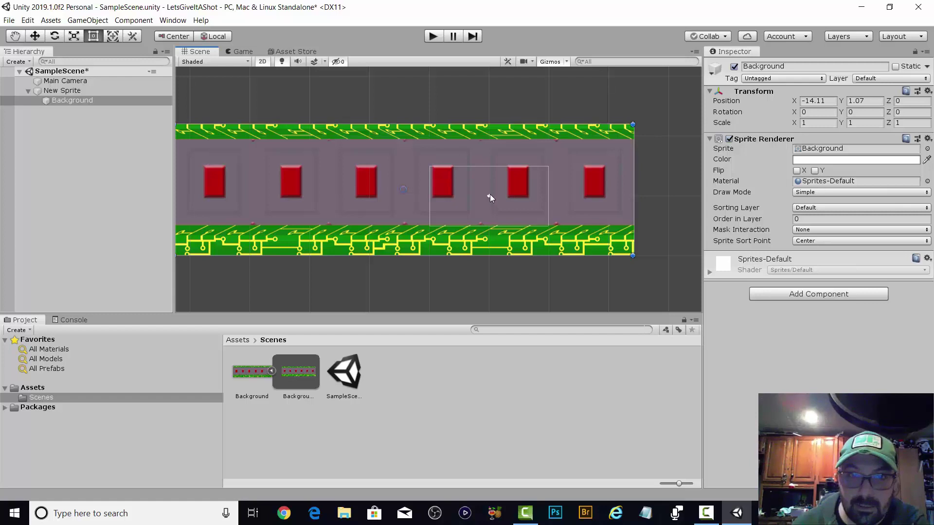
drag(489, 194, 532, 121)
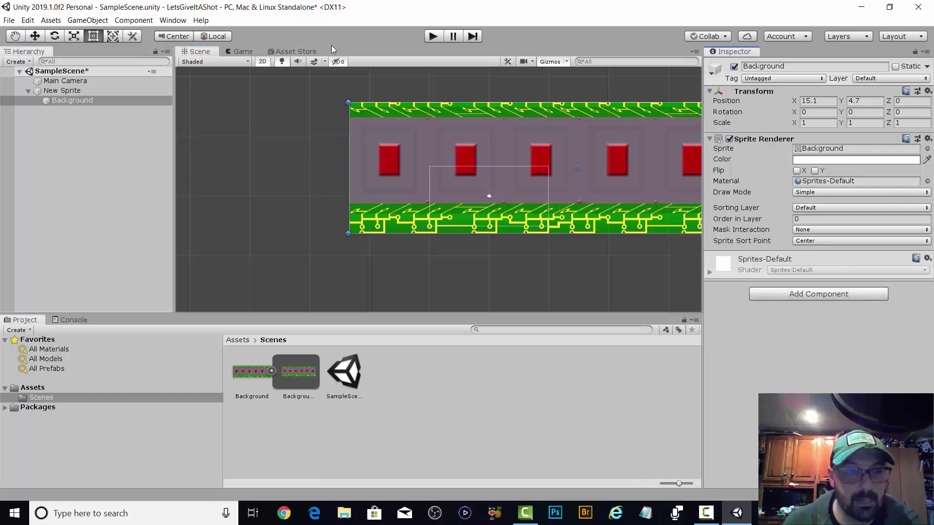
Undo the Background sprite's moves, its position changes and its placement in the scene
key(ctrl+z)
key(ctrl+z)
key(ctrl+z)
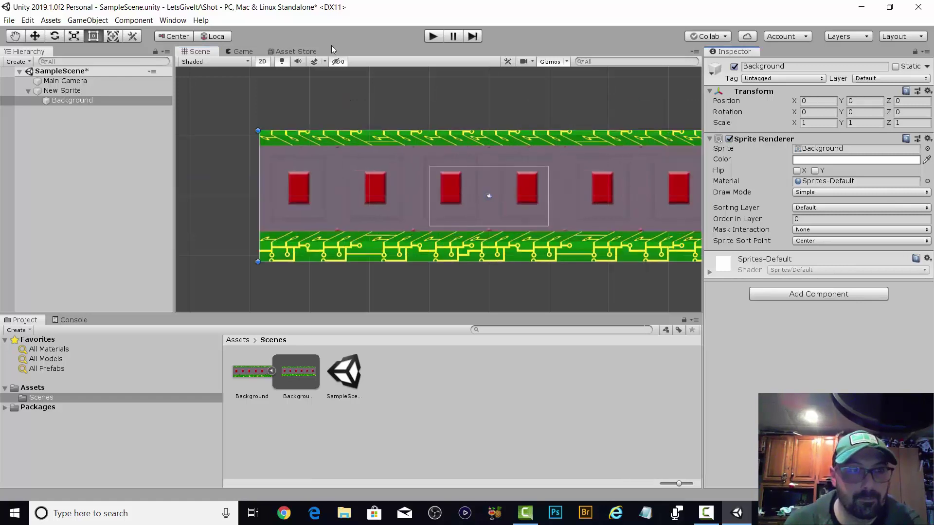
key(ctrl+z)
key(ctrl+z)
key(ctrl+z)
key(ctrl+z)
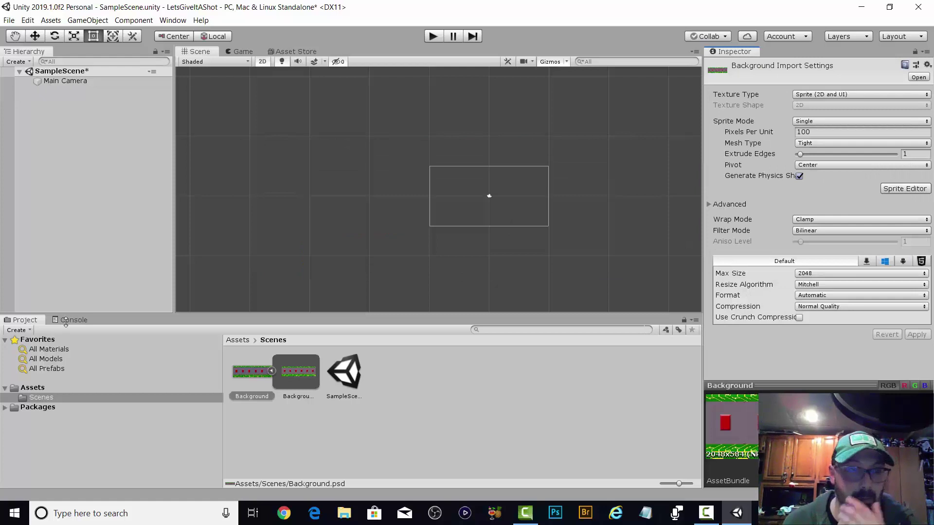
Import the Forground image from the Unity Game folder into the main Assets folder
click(31, 388)
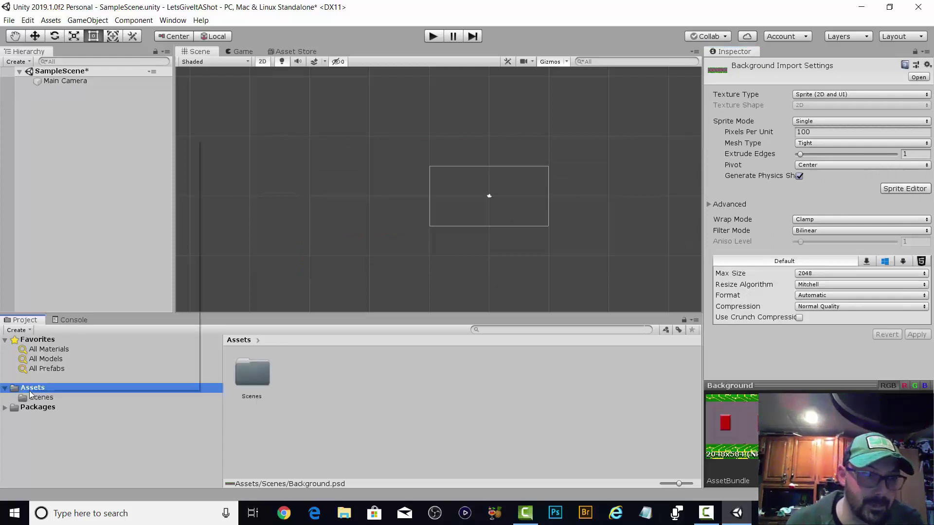
right_click(32, 388)
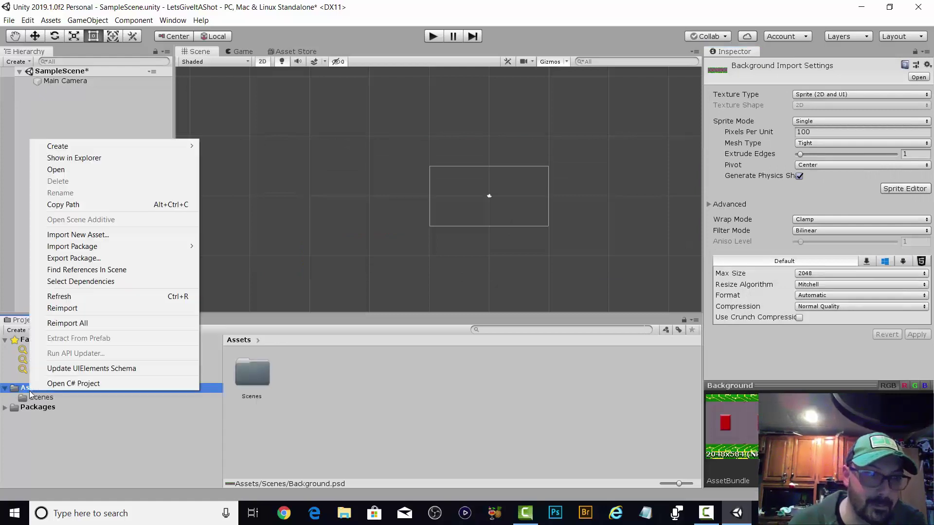
click(127, 236)
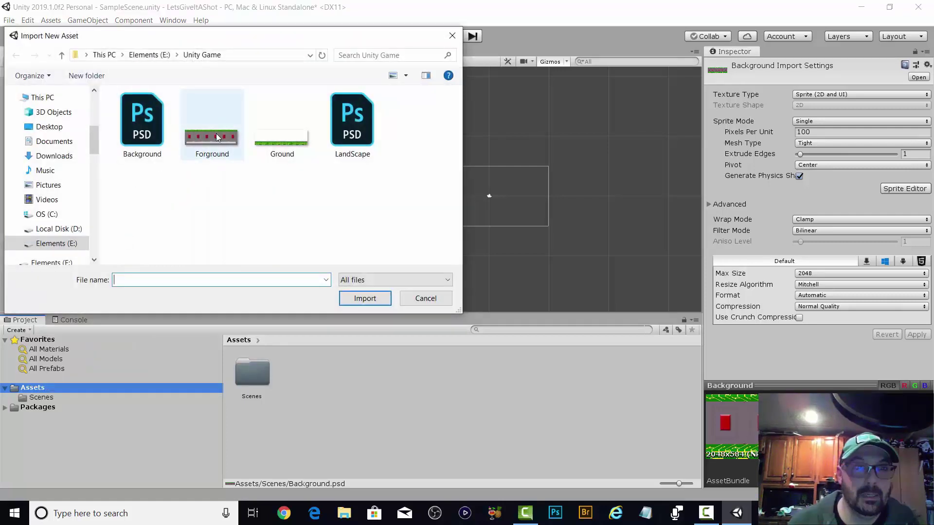
double_click(217, 138)
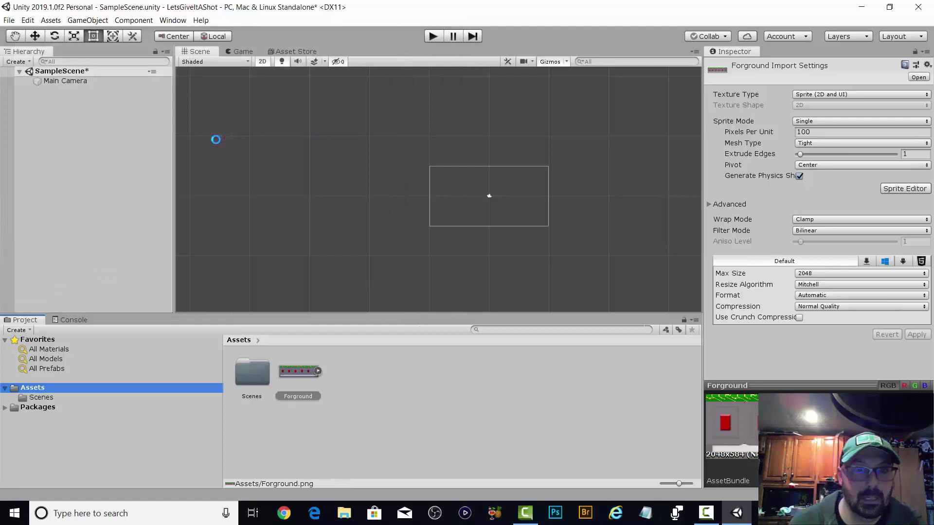
Import the Ground image from the Unity Game folder into the Scenes folder
right_click(35, 399)
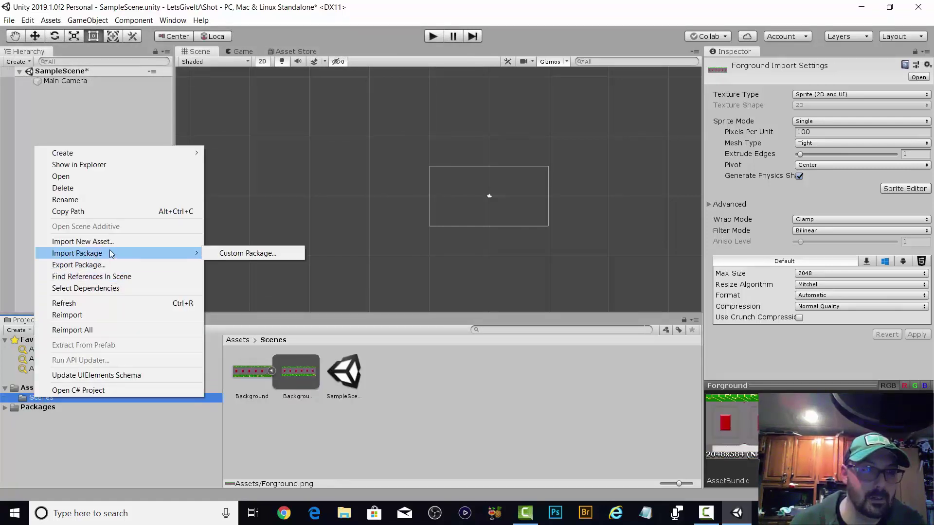
click(129, 243)
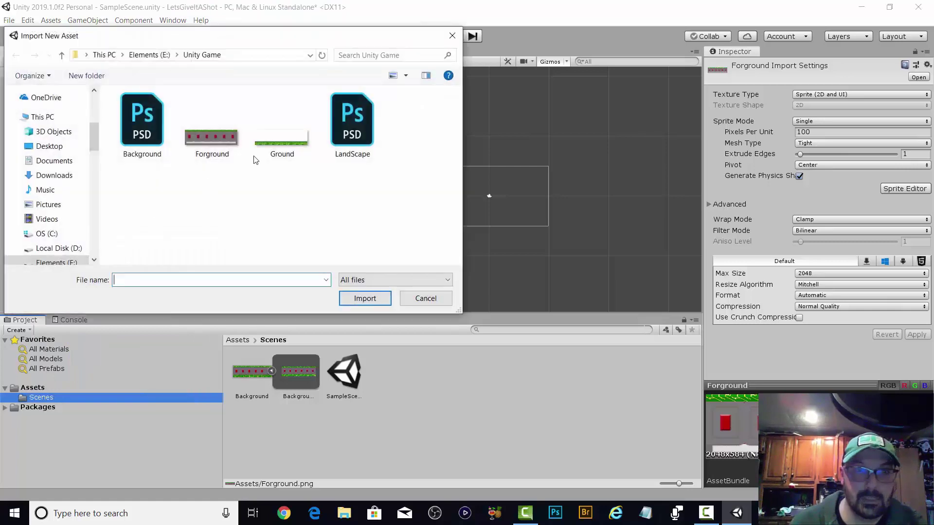
double_click(279, 143)
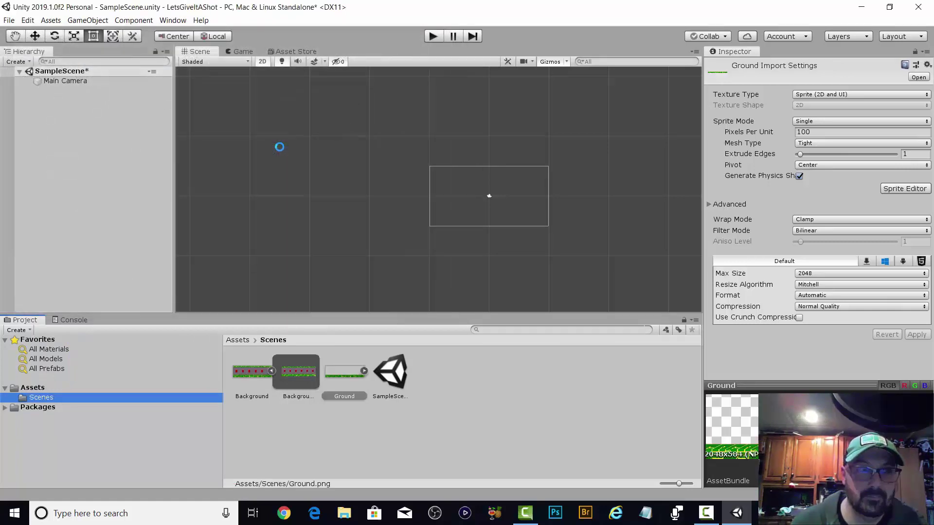
Import the Forground image into the Scenes folder alongside Background and Ground
click(294, 375)
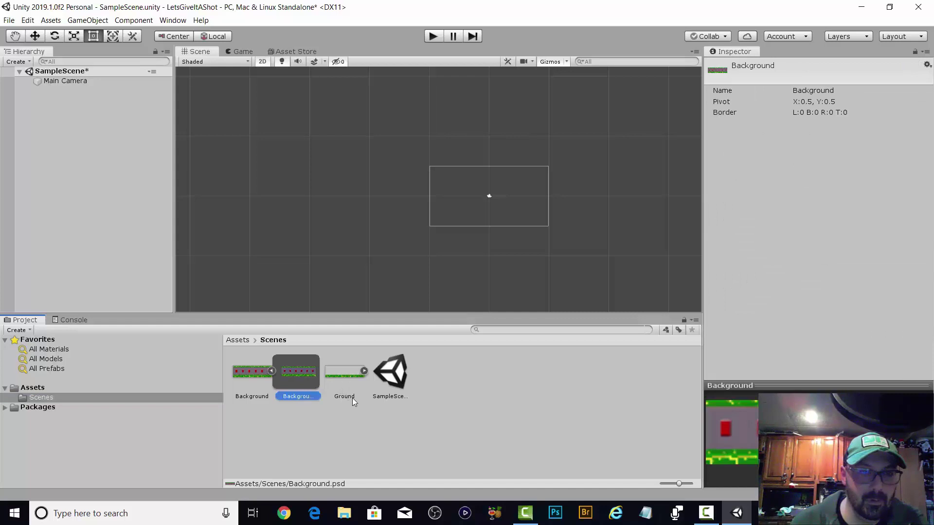
click(366, 405)
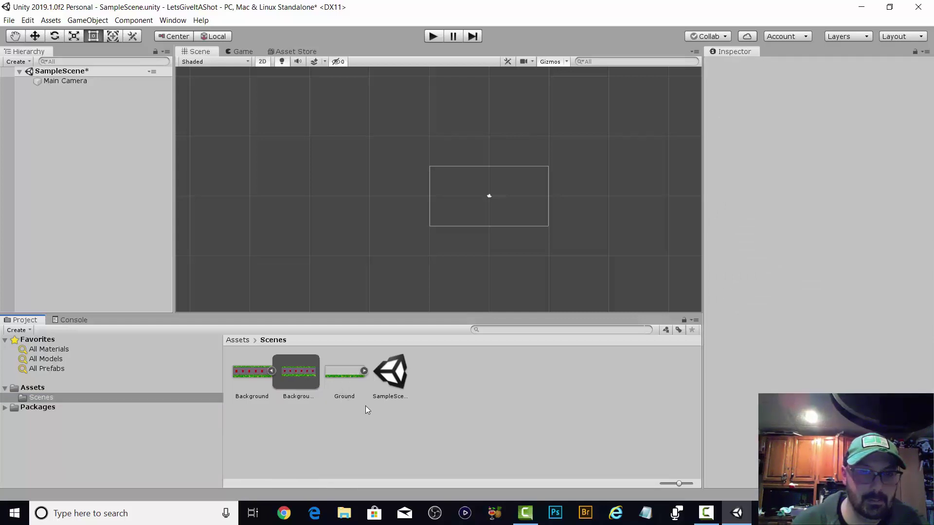
right_click(401, 426)
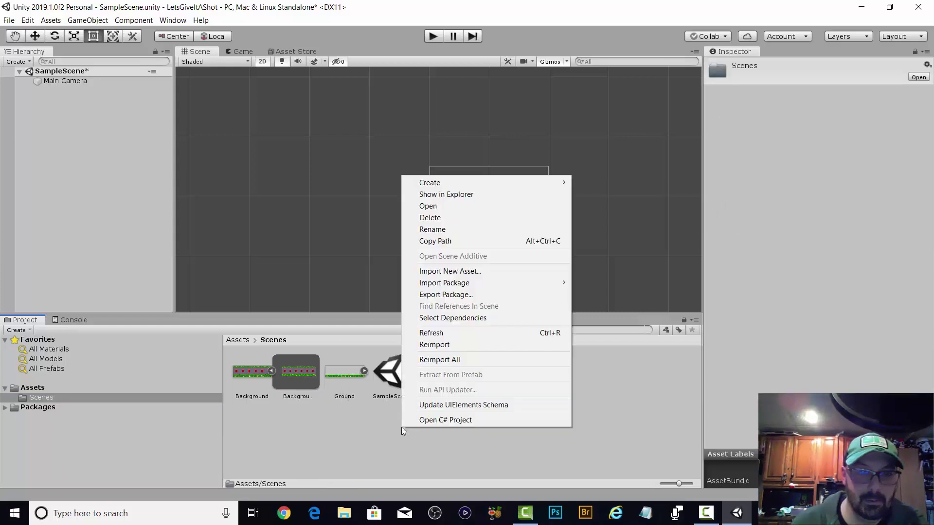
click(492, 272)
click(186, 143)
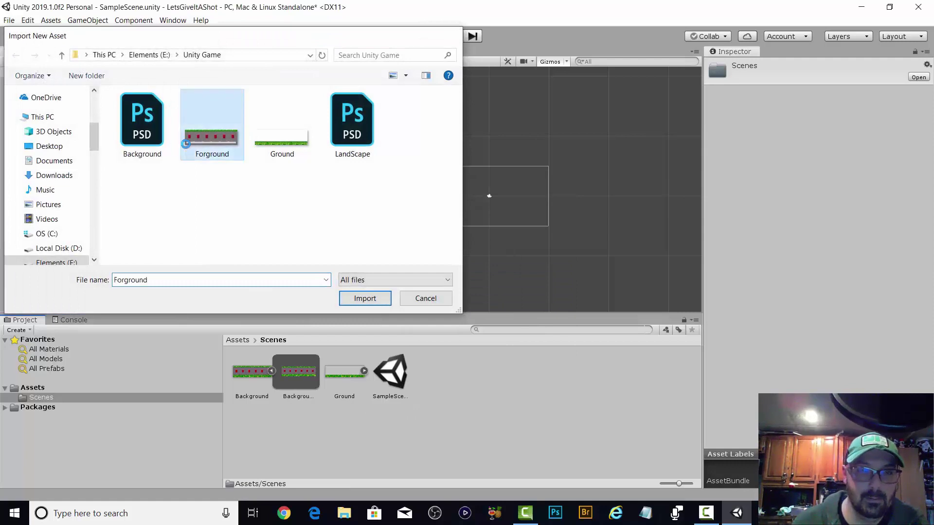
double_click(186, 143)
click(480, 448)
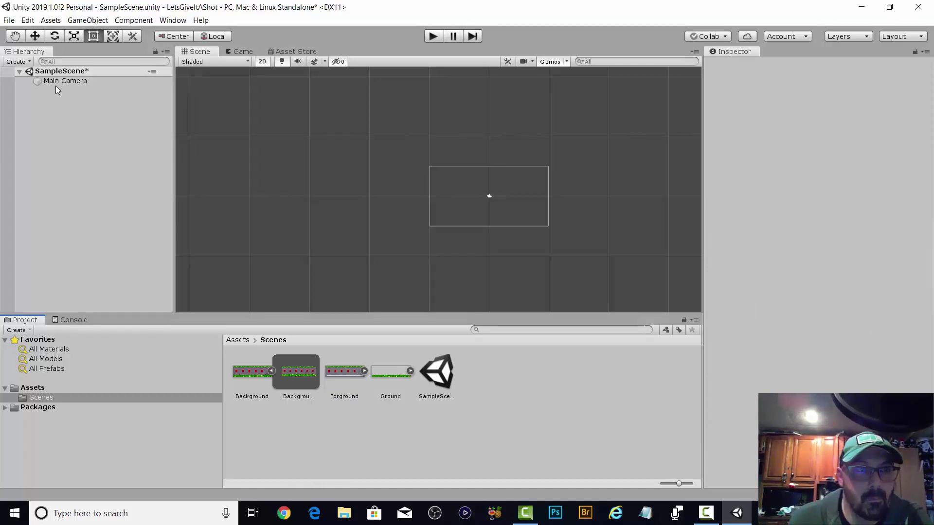
Add a 2D sprite object to SampleScene and nest the Forground image under it, with Ground beneath Forground
right_click(73, 76)
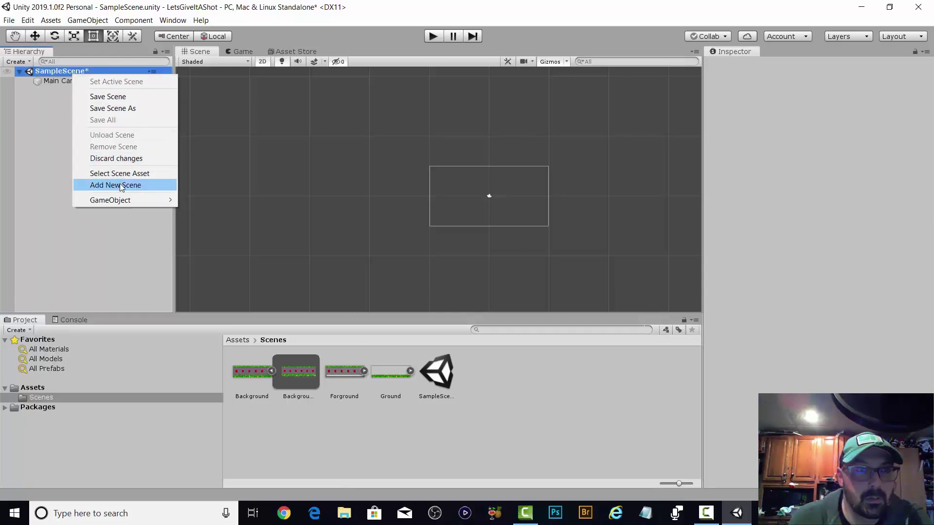
mouse_move(123, 199)
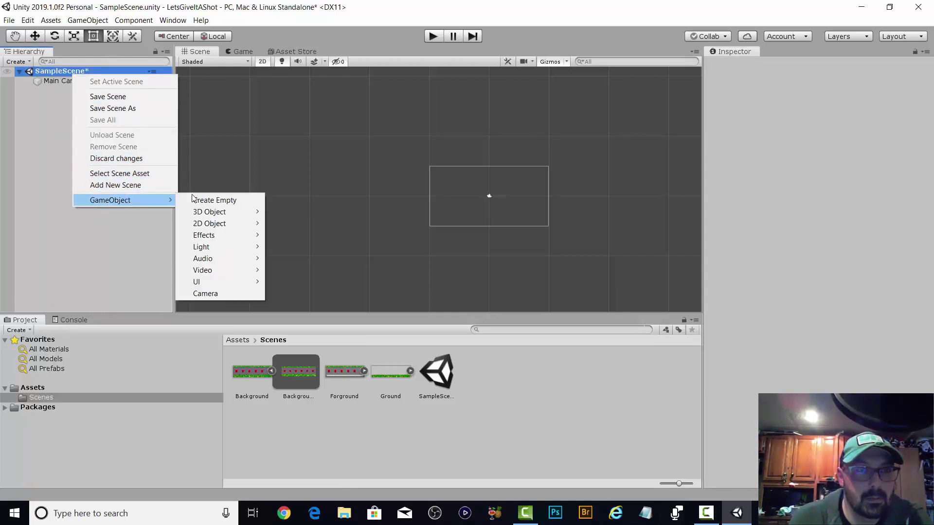
mouse_move(226, 224)
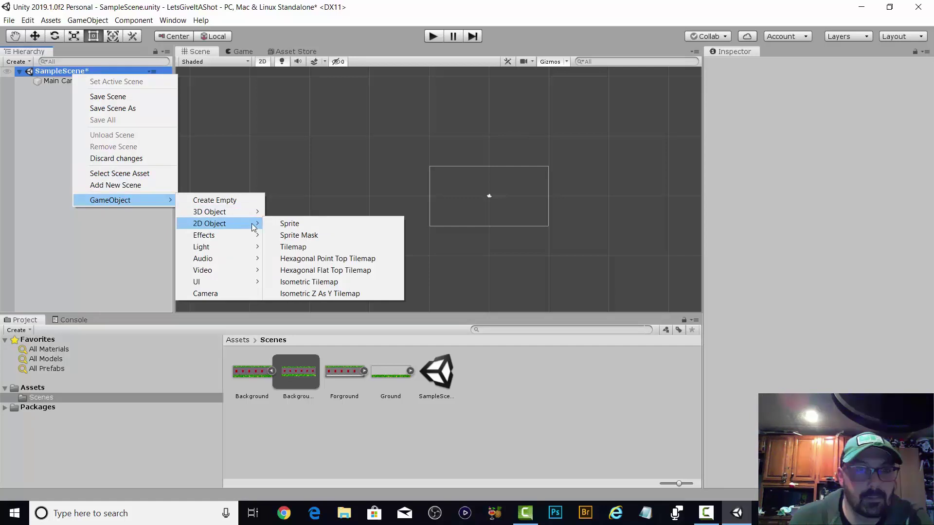
click(293, 226)
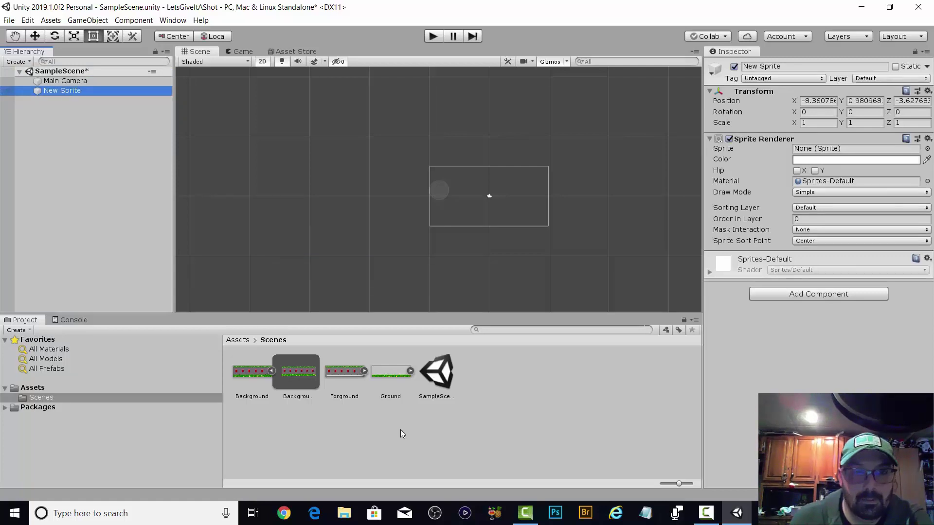
drag(343, 375, 73, 95)
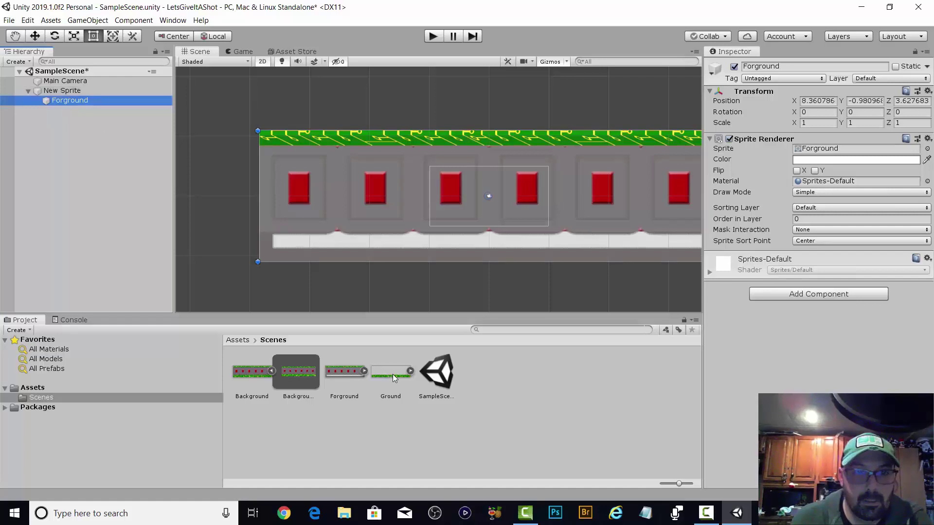
drag(392, 374, 80, 103)
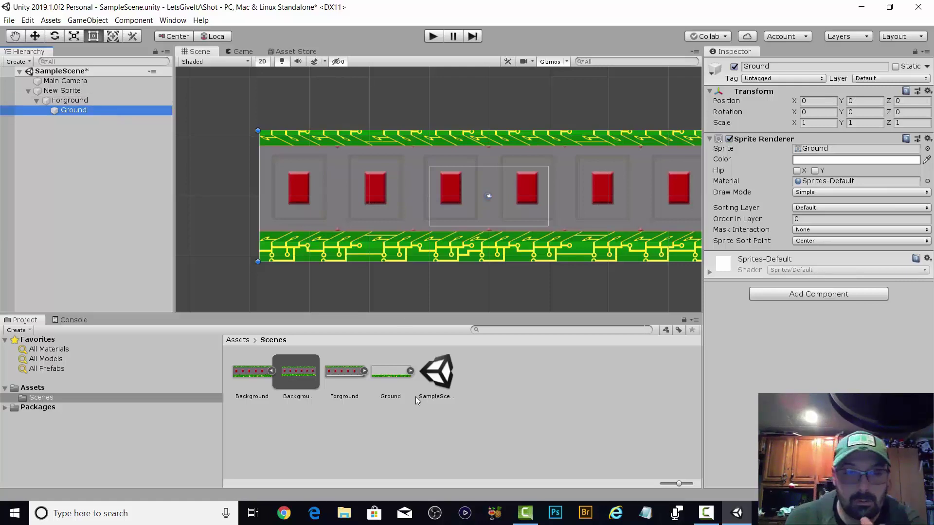
View the Forground and Ground images in the Unity Game folder to compare which parts of the artwork each contains
click(348, 516)
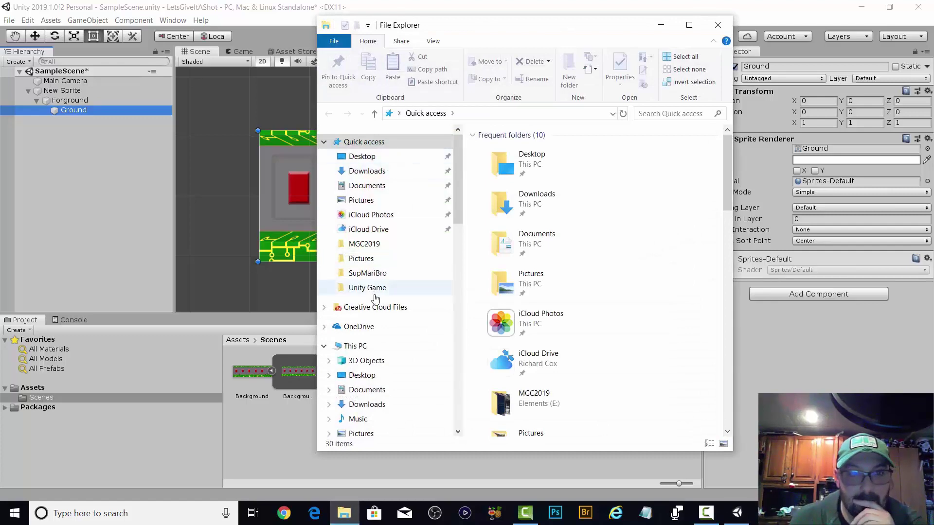
click(377, 289)
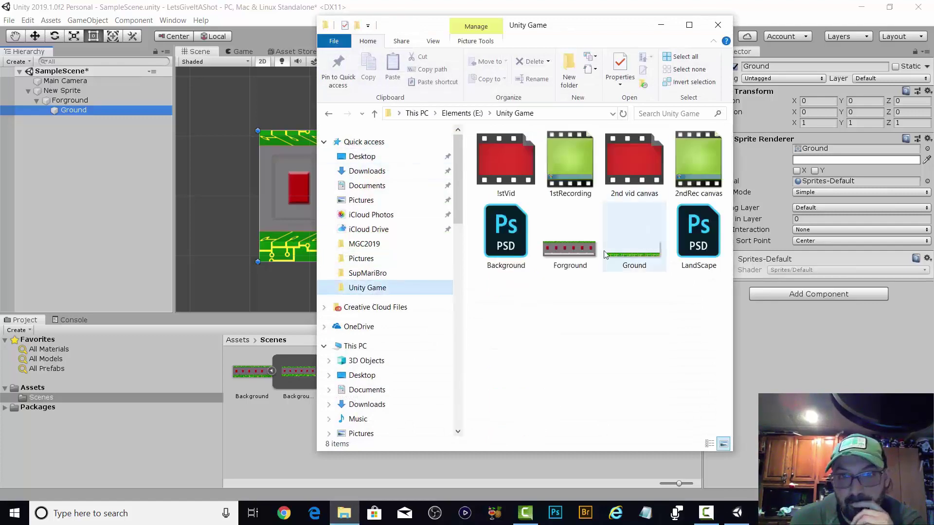
double_click(564, 233)
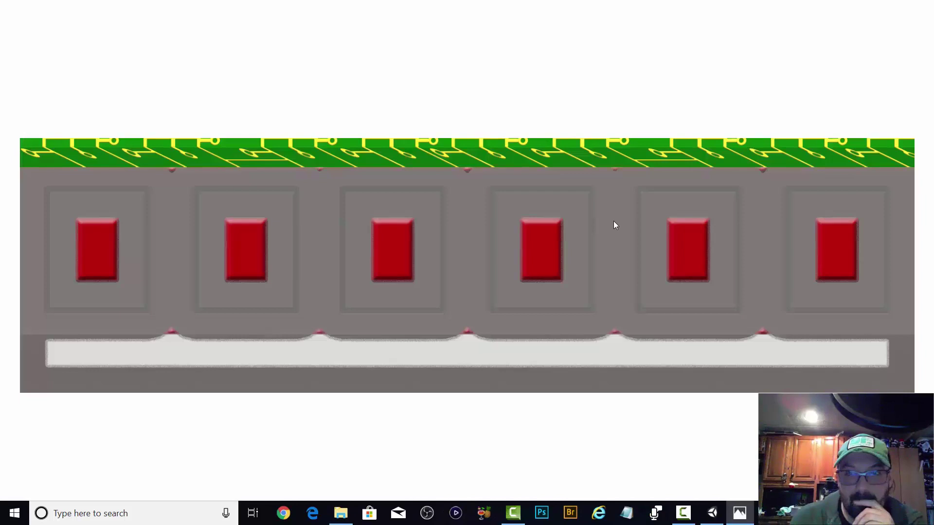
click(904, 264)
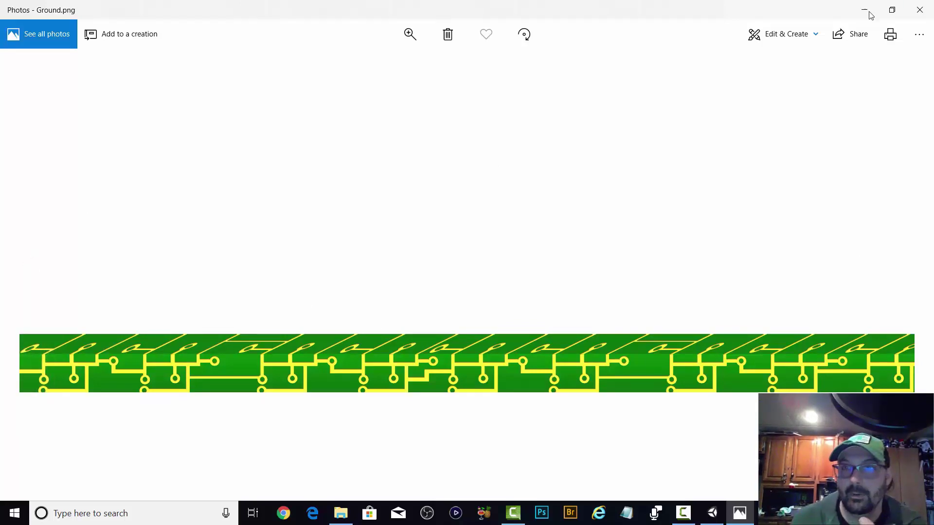
click(919, 10)
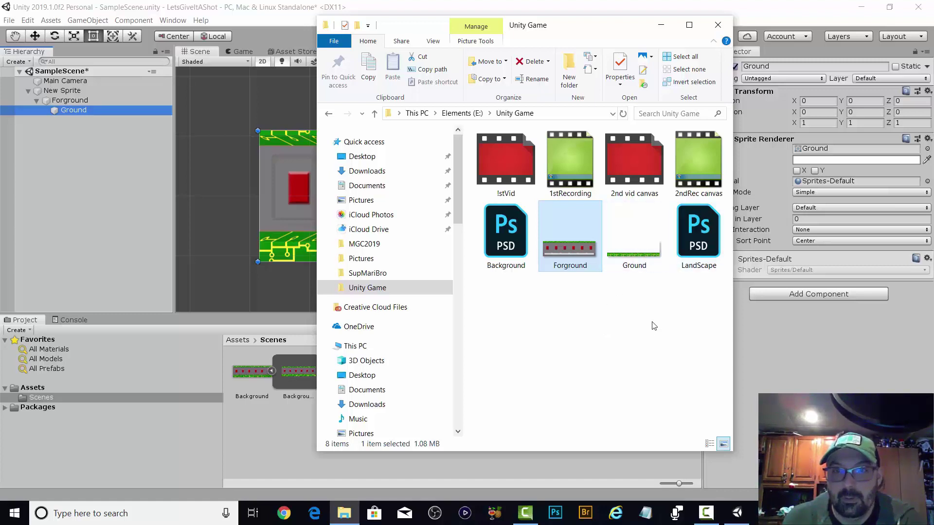
click(709, 23)
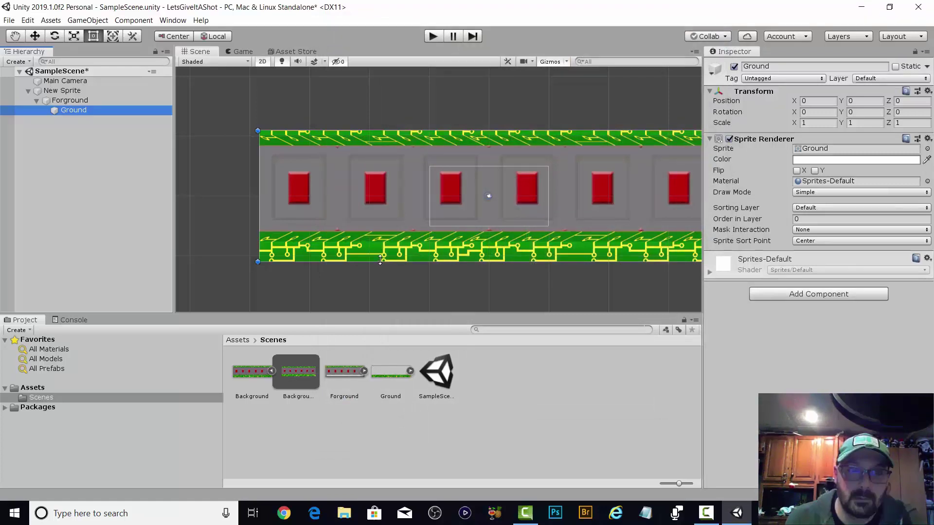
Move the Ground sprite out of Forground so it sits directly under New Sprite in the scene hierarchy
click(74, 102)
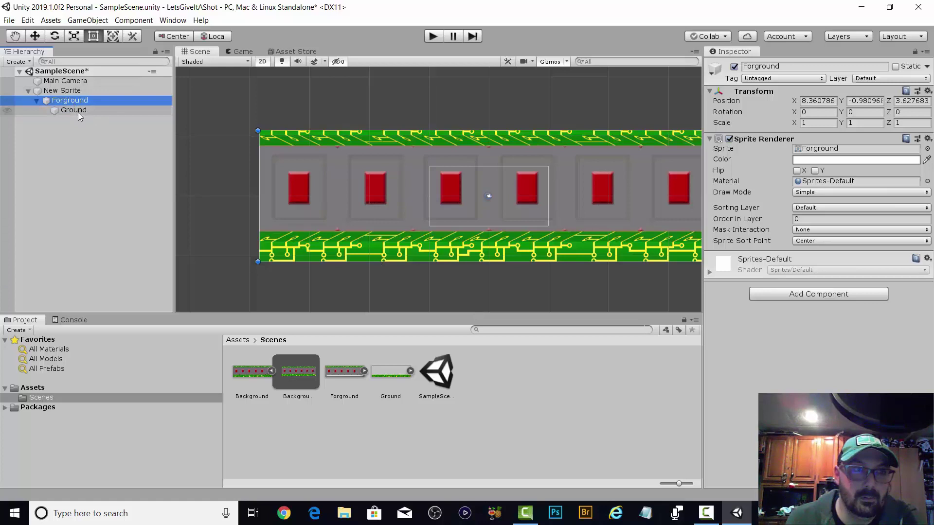
click(78, 111)
drag(77, 113, 69, 93)
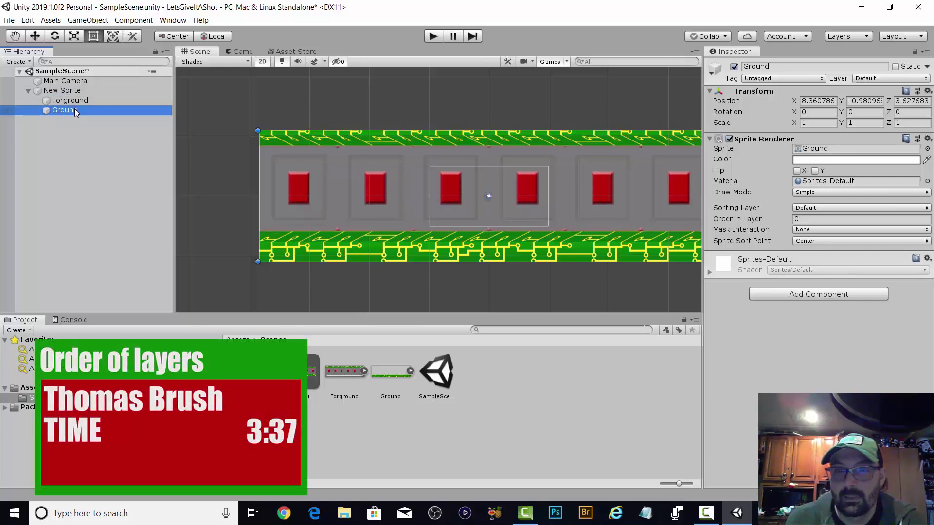
Set the Ground sprite's Order in Layer to 1
click(809, 219)
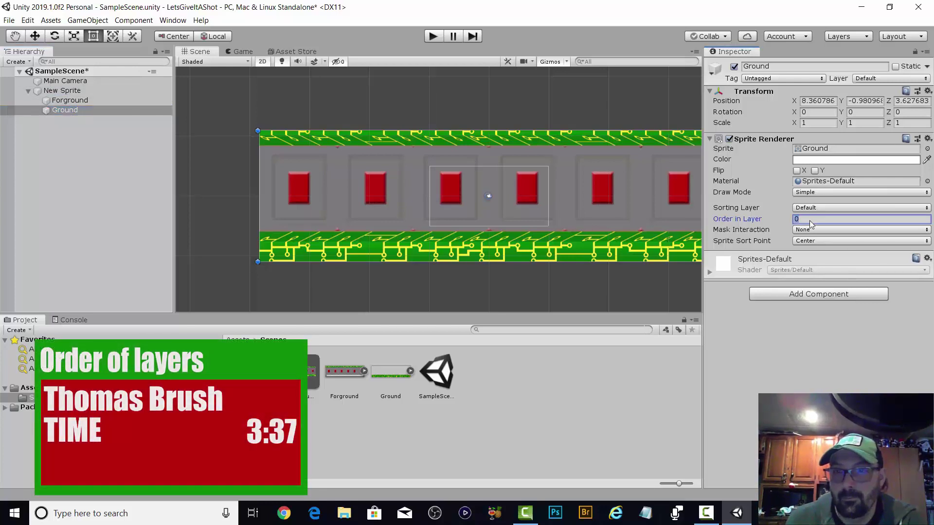
click(95, 100)
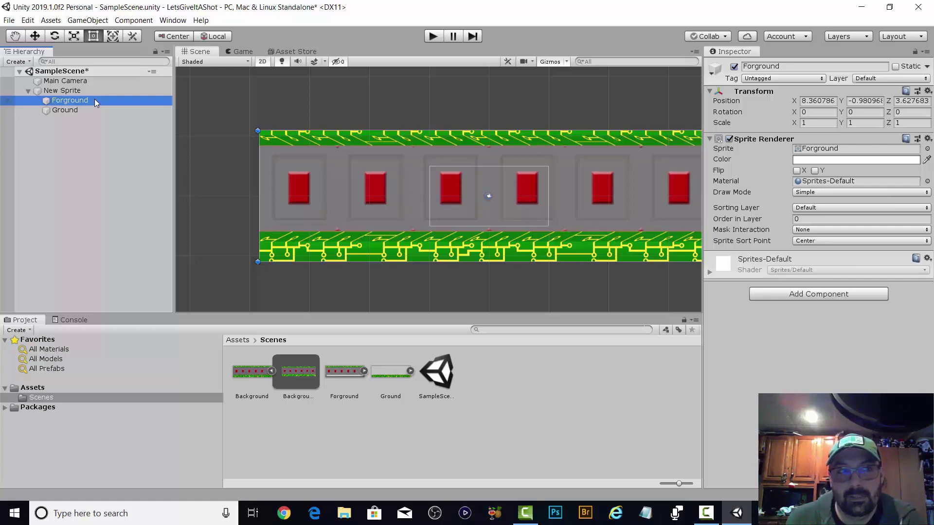
click(94, 99)
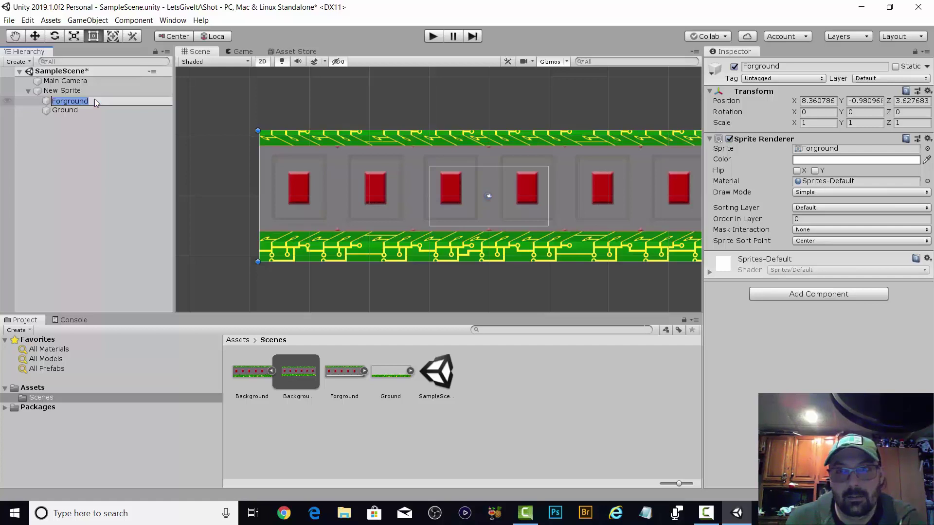
click(92, 110)
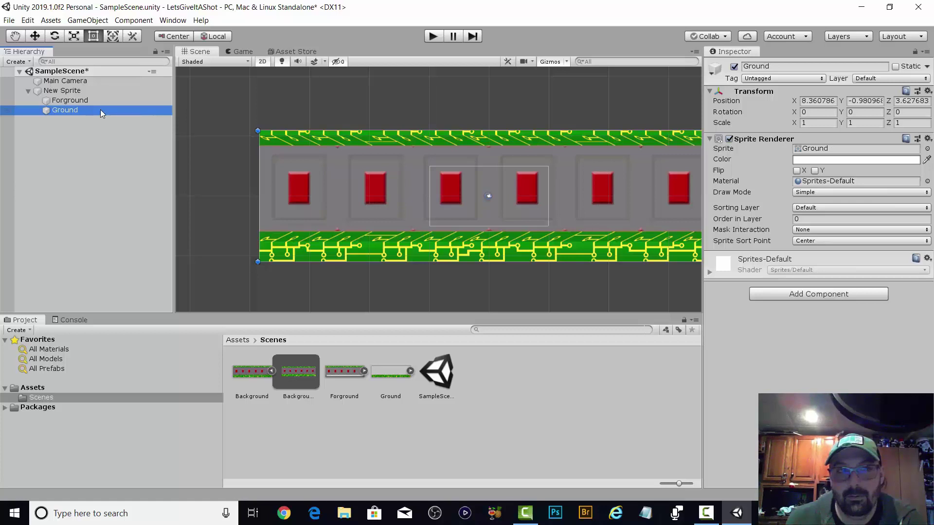
click(807, 219)
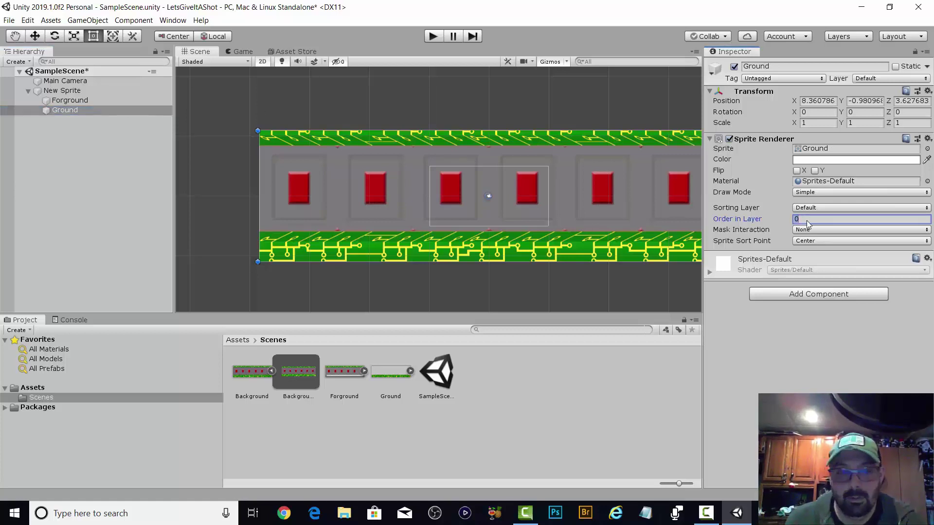
text(1)
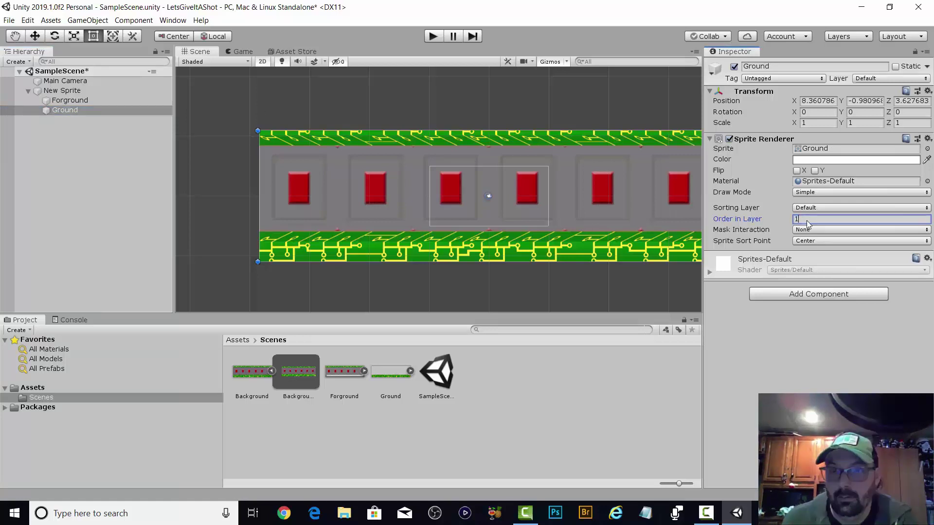
click(824, 250)
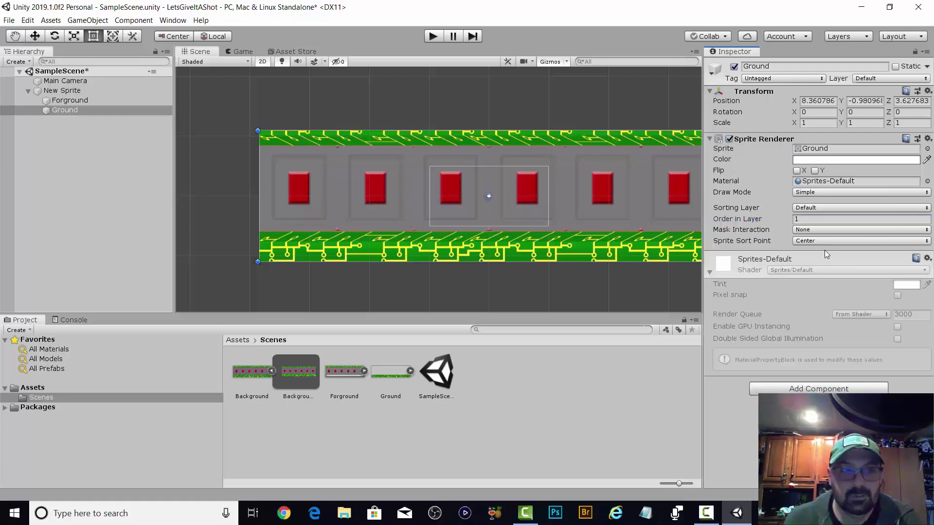
Enlarge the Main Camera's view frame to an orthographic size of about 6.12 and check its projection options
click(78, 83)
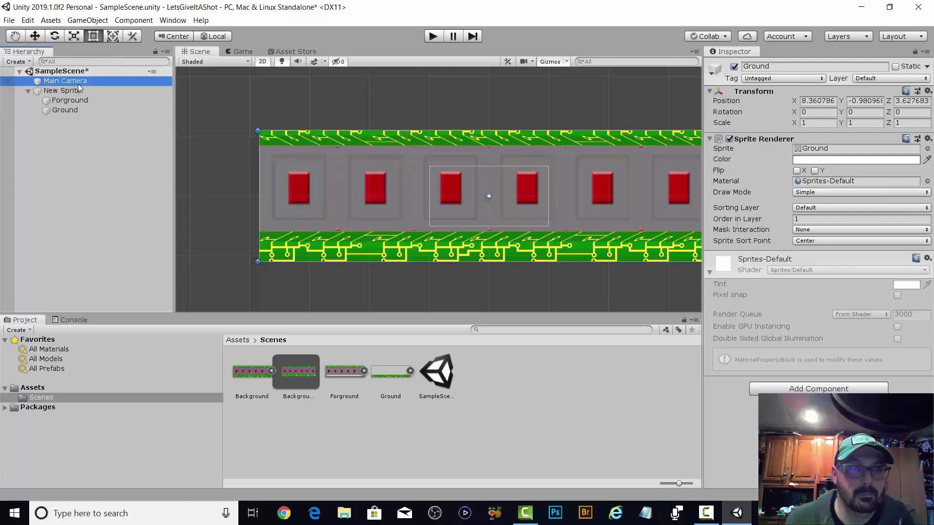
click(345, 207)
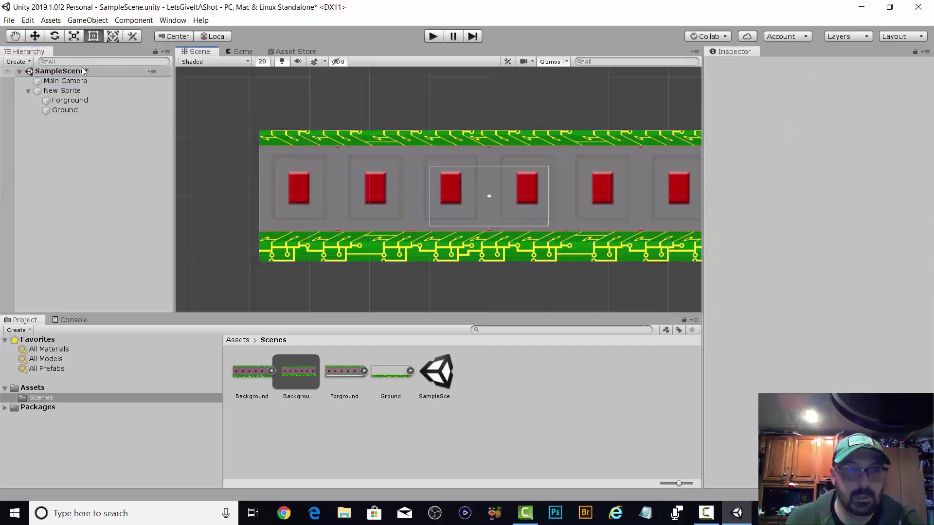
click(78, 81)
click(488, 167)
drag(488, 167, 490, 162)
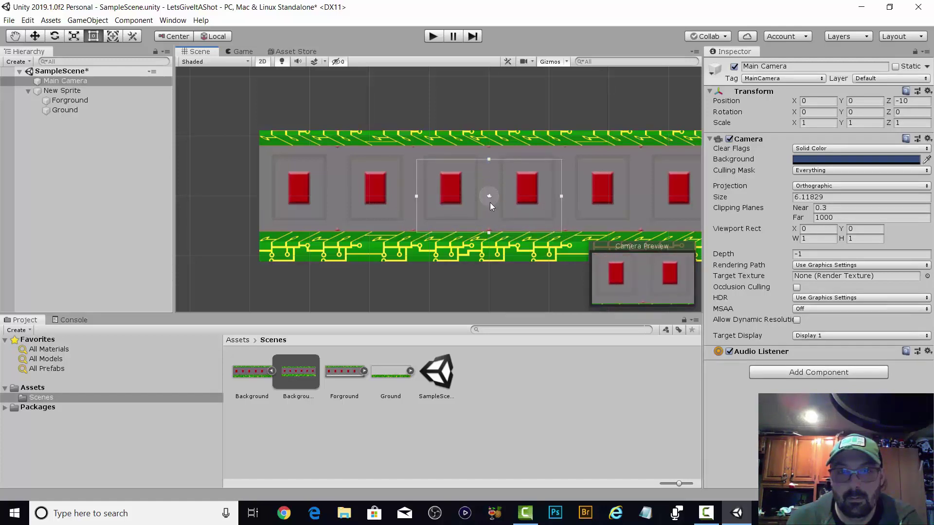
click(830, 188)
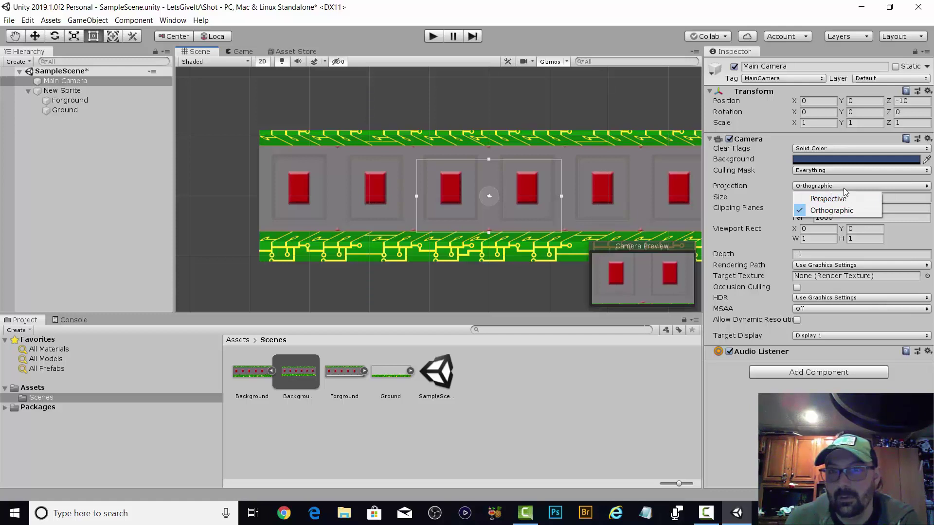
click(775, 226)
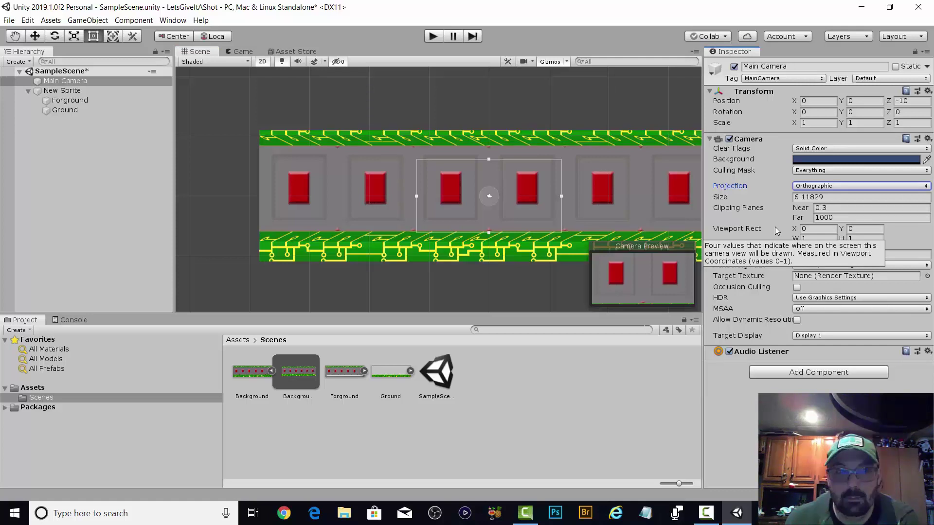
Add a Rigidbody physics component to the Ground sprite
click(539, 251)
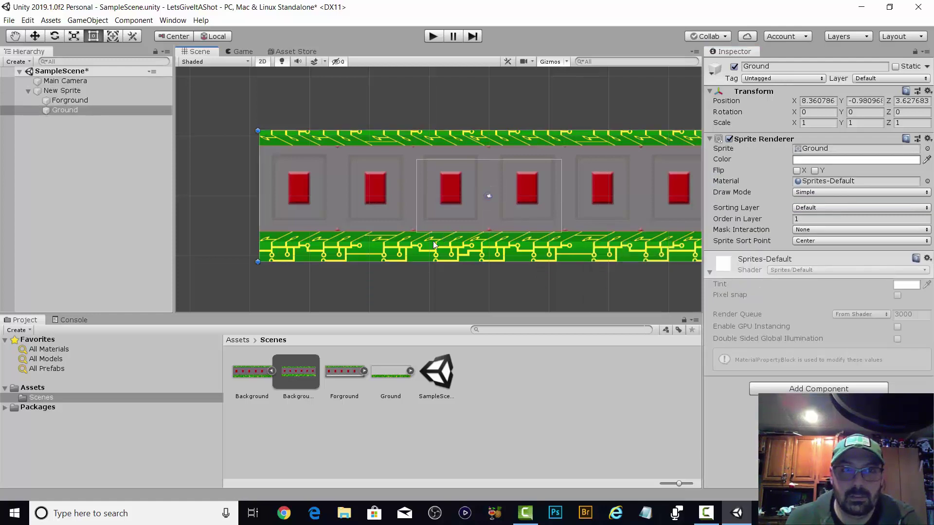
scroll(447, 244, down, 2)
scroll(447, 244, up, 4)
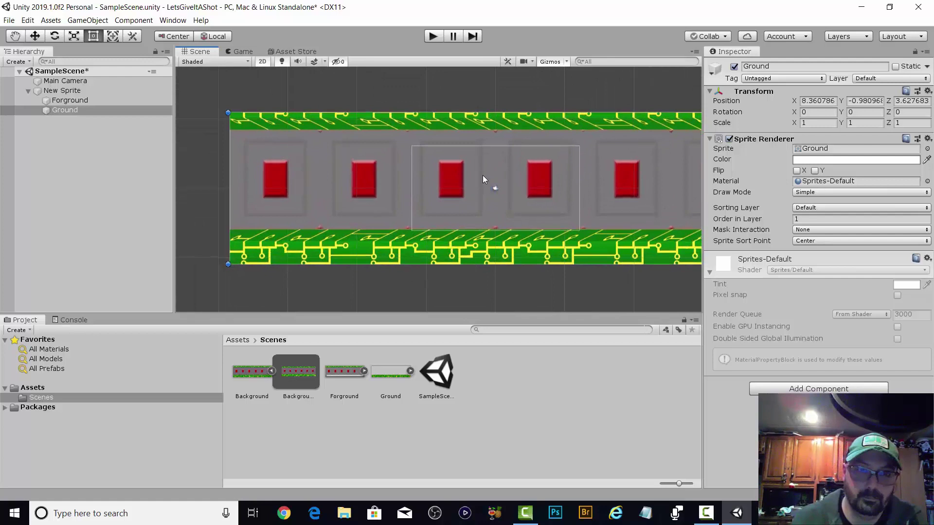
scroll(482, 179, up, 2)
scroll(482, 175, up, 1)
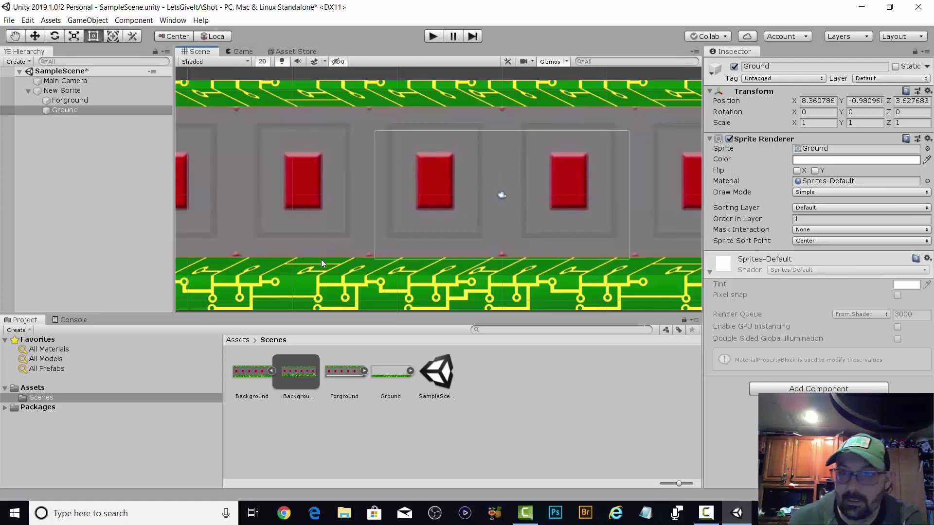
click(824, 392)
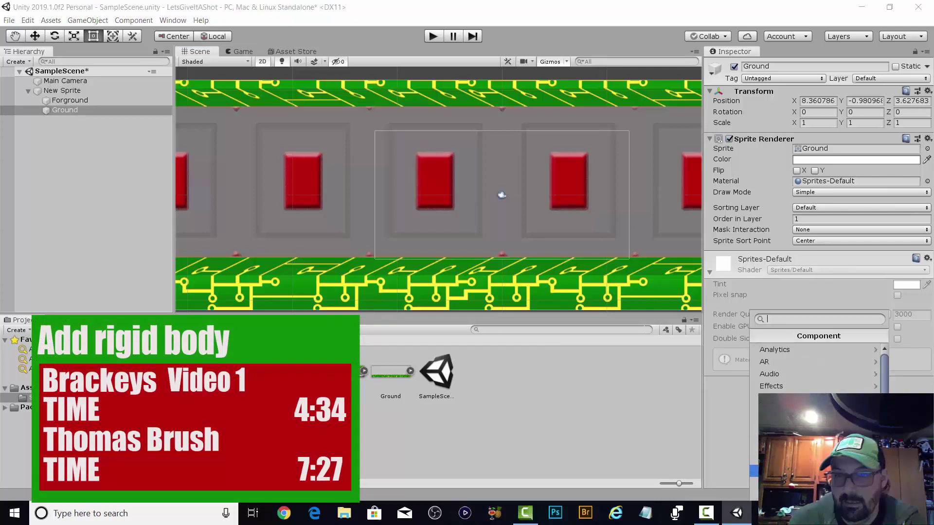
click(778, 471)
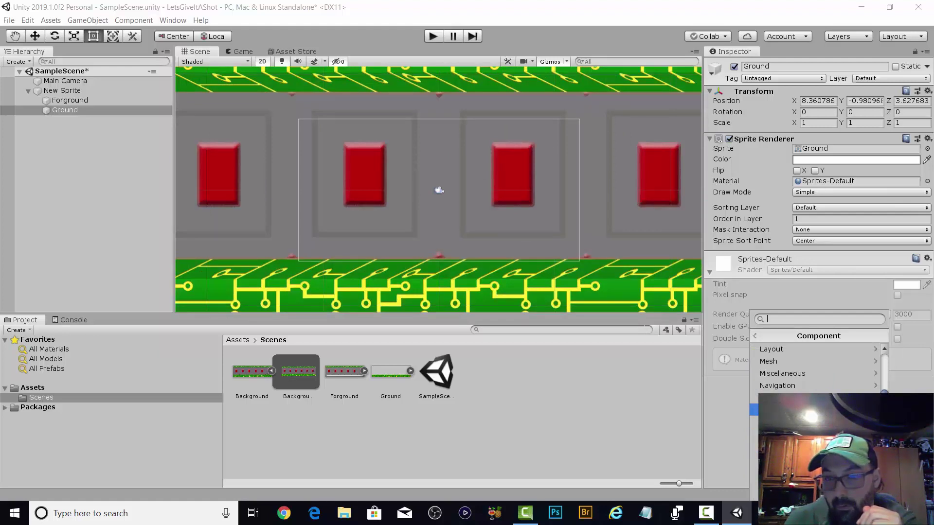
click(797, 410)
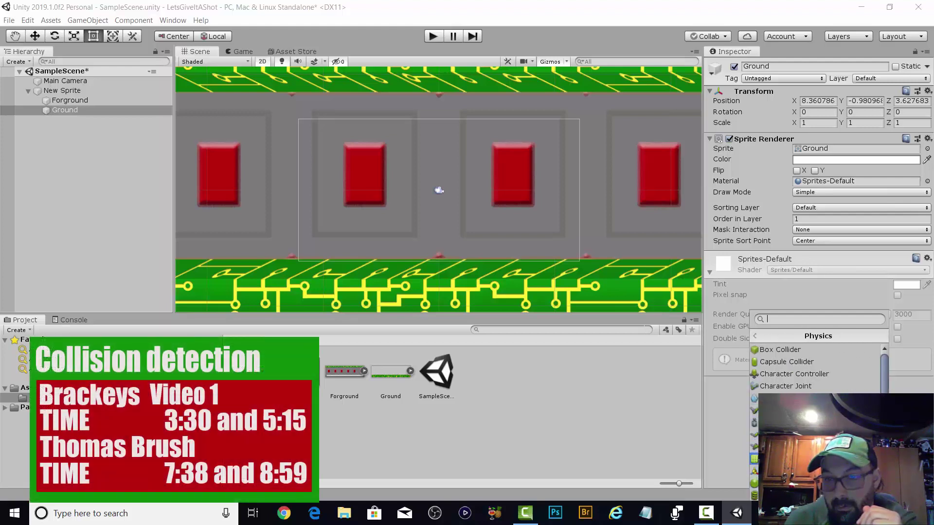
key(Down)
key(Return)
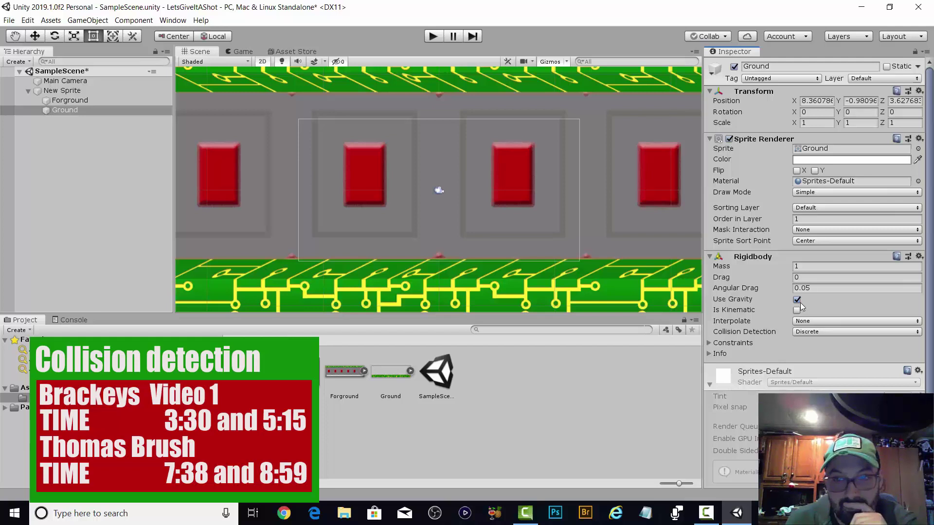
Check the Collision Detection options of Ground's Rigidbody, leave it on Discrete, and save SampleScene
click(800, 332)
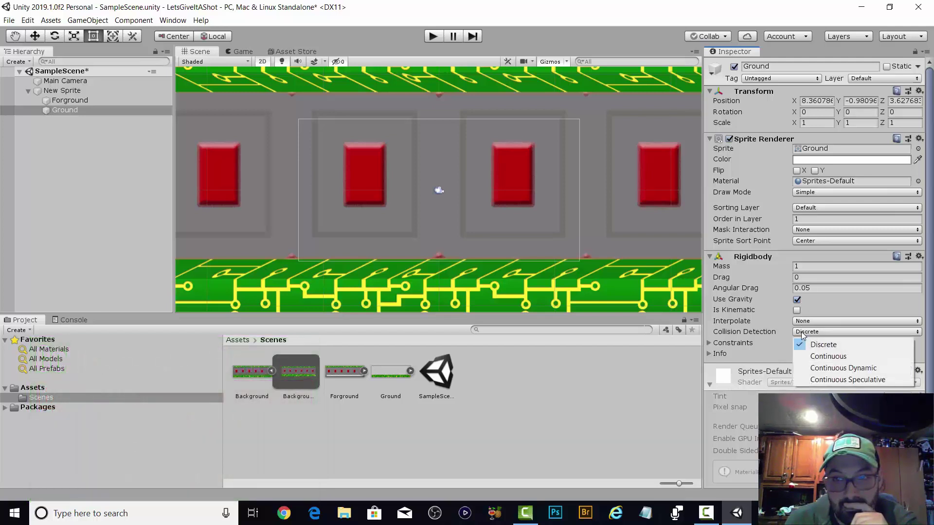
click(837, 304)
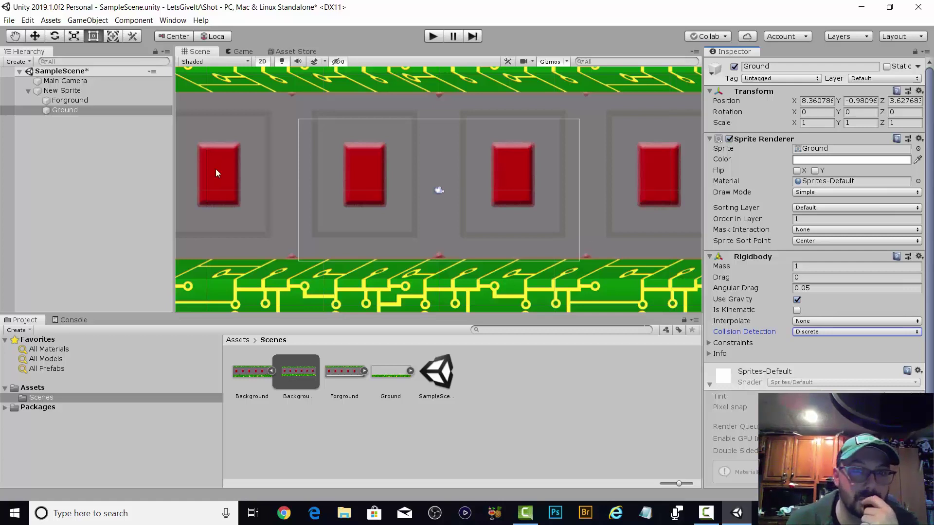
key(ctrl+s)
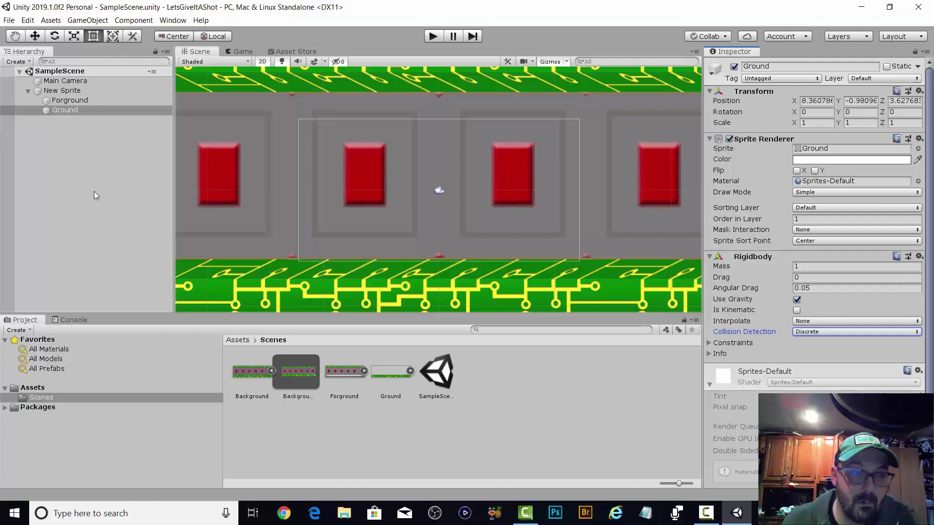
Switch to Bridge, browse the Pictures folder on Elements (E:), and open ConsoleThumbnail.psd in Photoshop
click(5, 407)
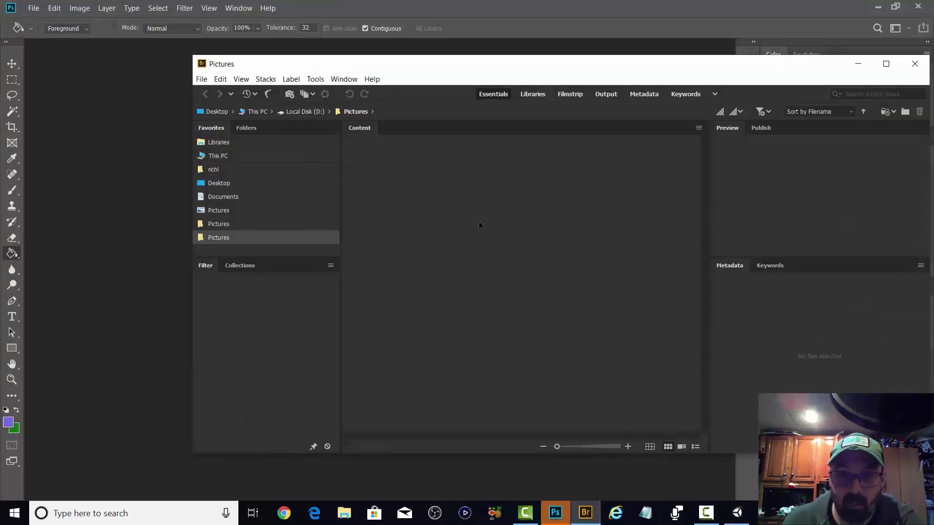
scroll(479, 225, down, 10)
click(218, 224)
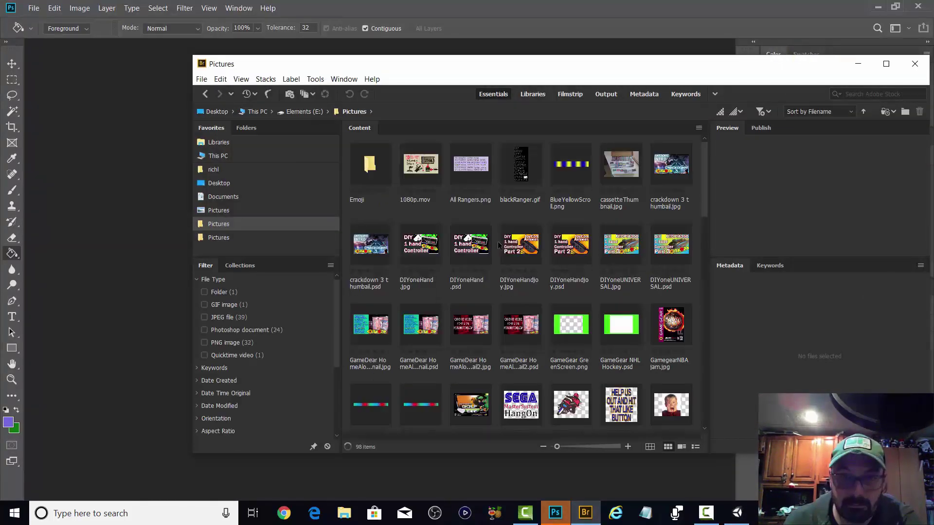
scroll(600, 297, down, 10)
click(520, 298)
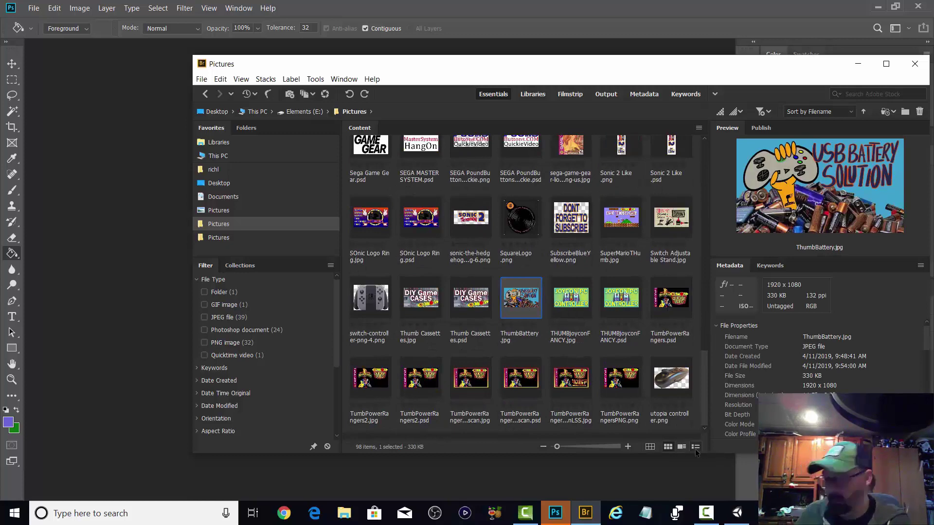
scroll(573, 251, up, 10)
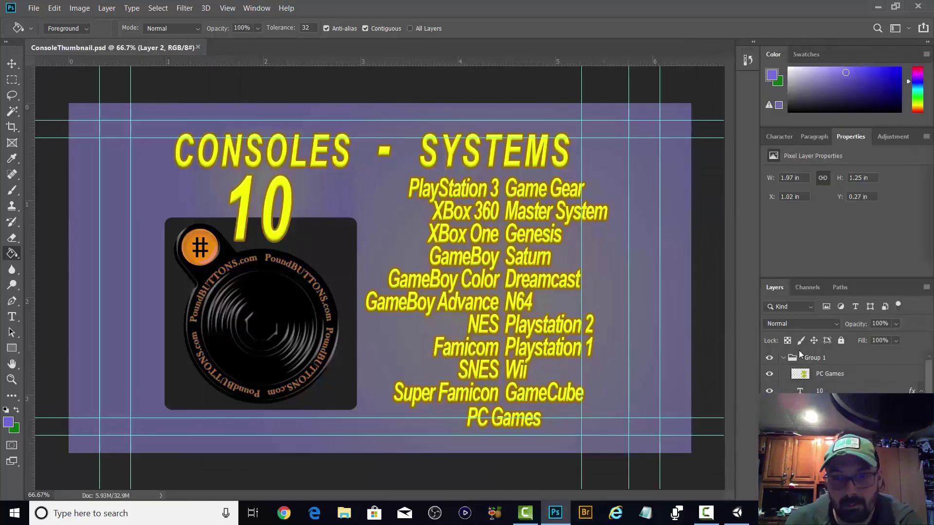
Hide the Group 1 text layers and crop the canvas to the dark logo square, about 1.98 in wide
click(770, 361)
click(32, 9)
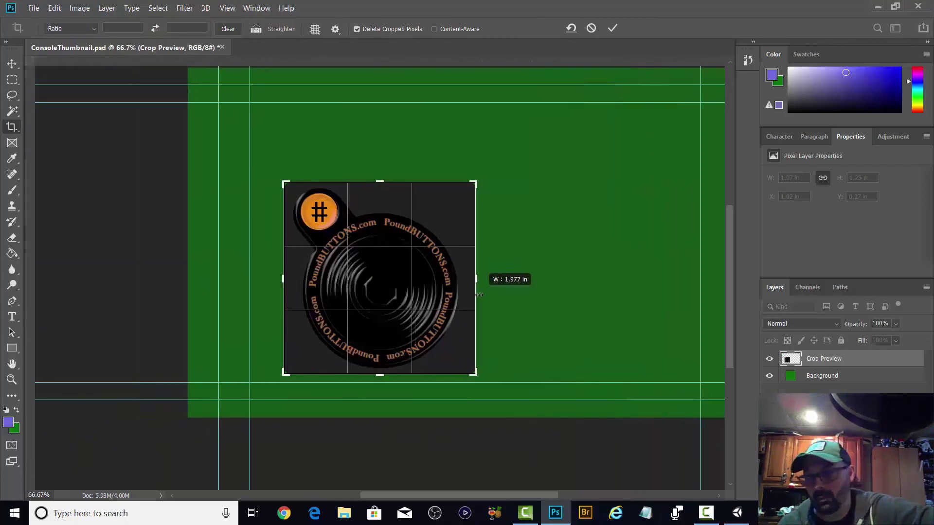
key(Return)
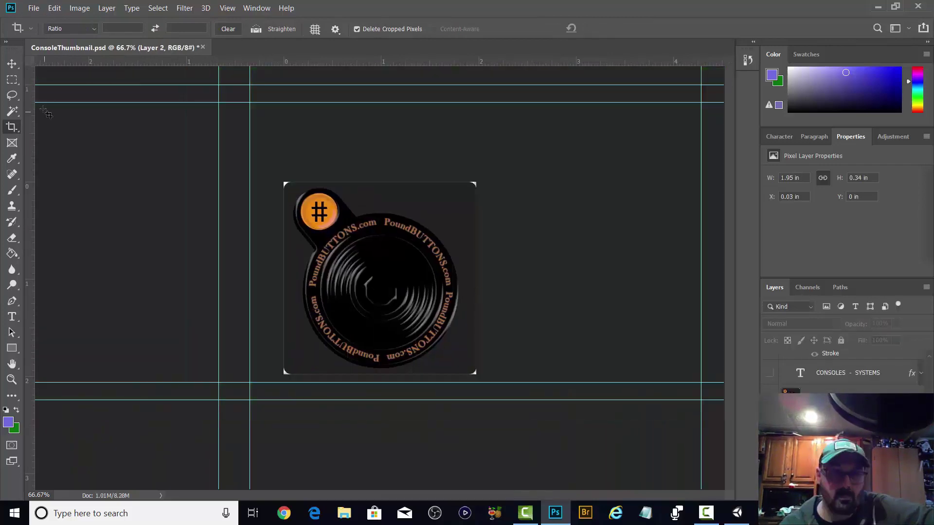
Save the cropped logo as PBCchar in the studyhall folder on Elements (E:), and quit Photoshop without saving ConsoleThumbnail.psd
click(34, 8)
click(69, 138)
text(PBCchar)
click(57, 198)
scroll(232, 202, down, 9)
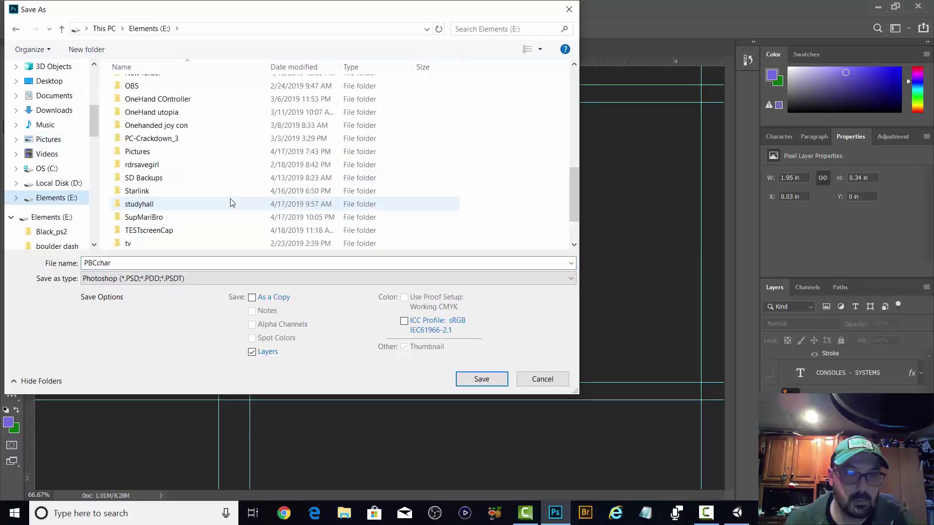
double_click(231, 203)
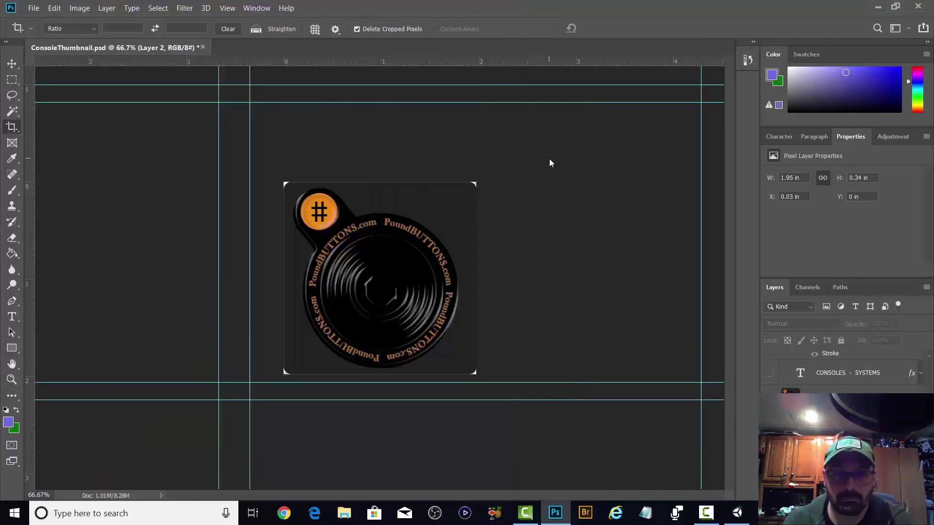
click(917, 7)
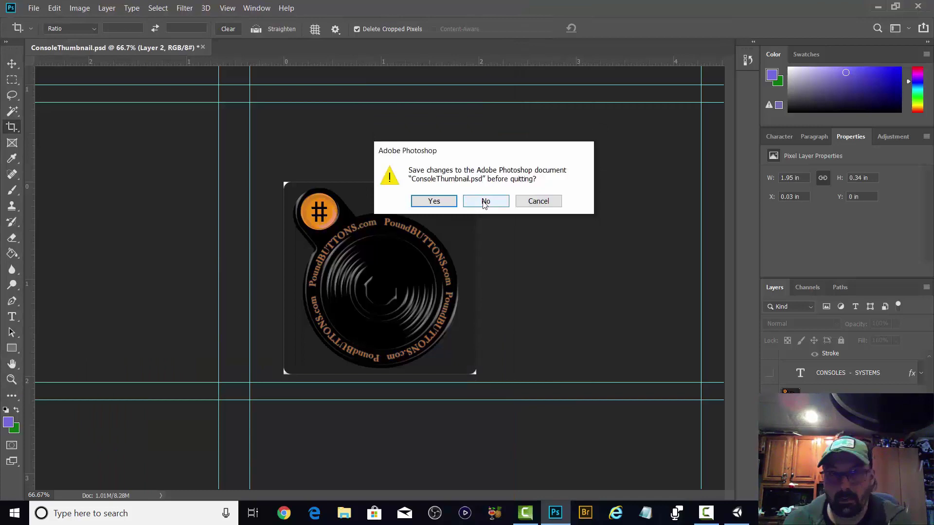
click(484, 201)
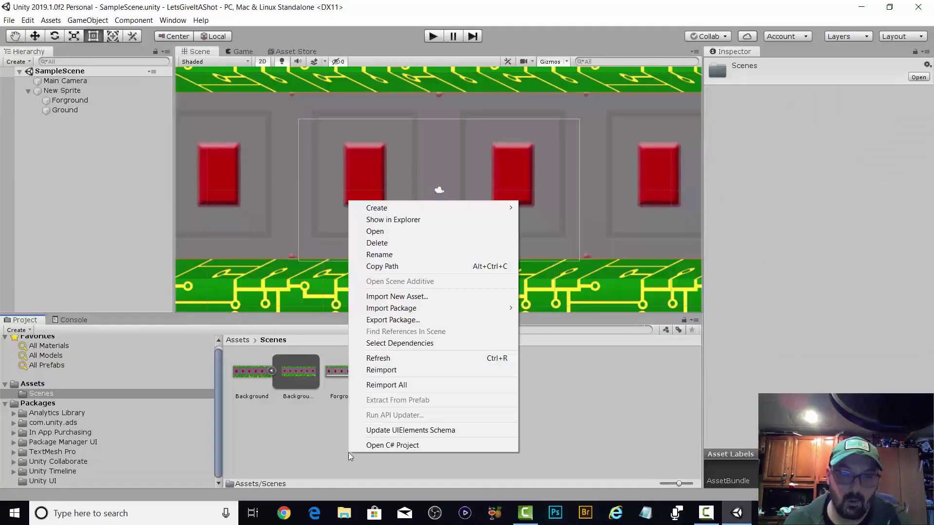
In Unity, import the PBCchar image into the Scenes folder and rename the New Sprite parent object as background
click(397, 296)
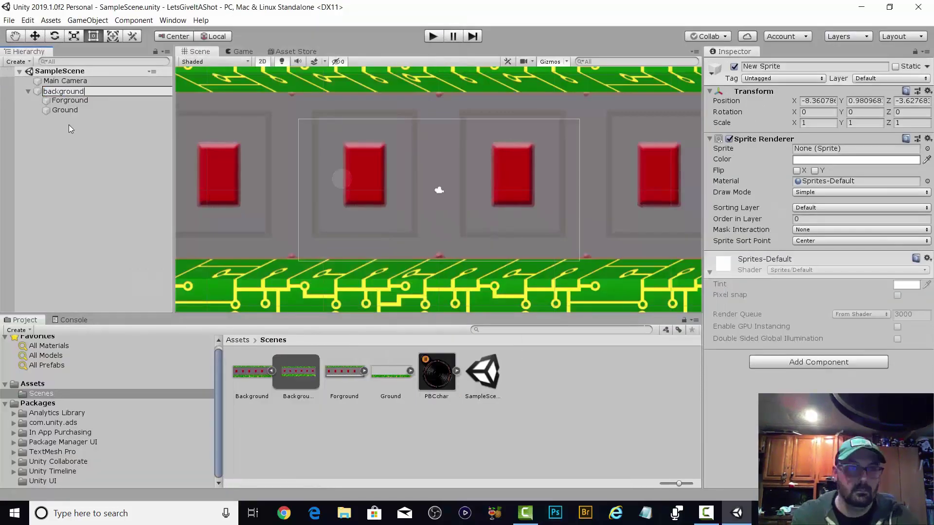
click(51, 80)
Add a sprite named character under Main Camera with the PBCchar image as its child
right_click(58, 71)
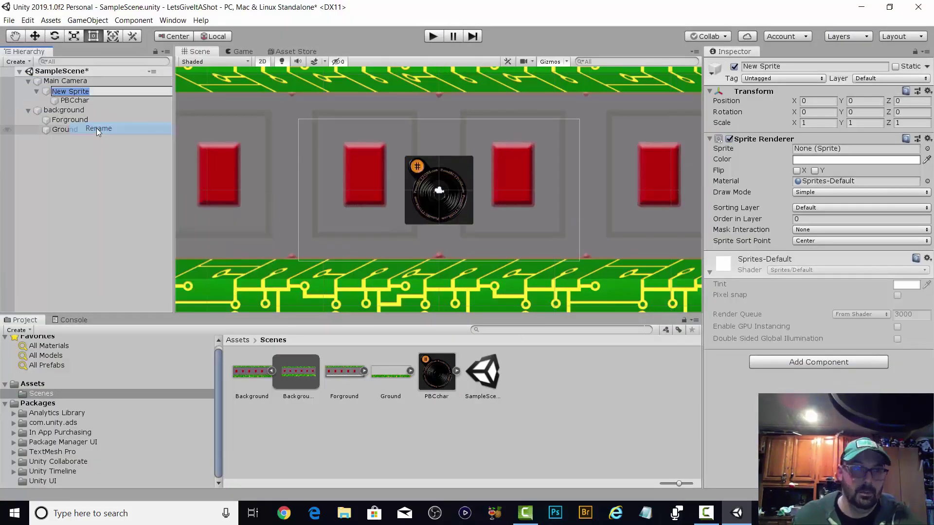
click(75, 100)
Examine PBCchar's mask interaction, sort point and component options, and compare its settings with those of Main Camera
click(827, 230)
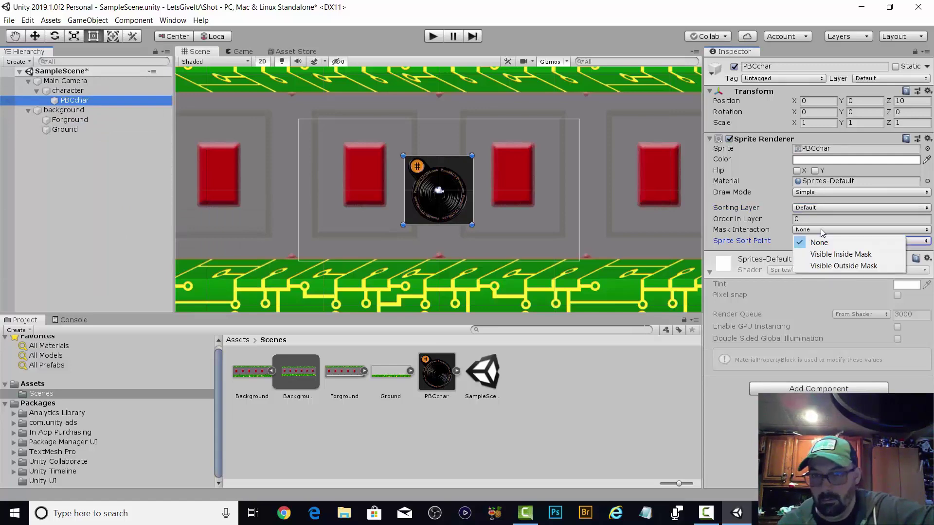
click(809, 241)
click(802, 389)
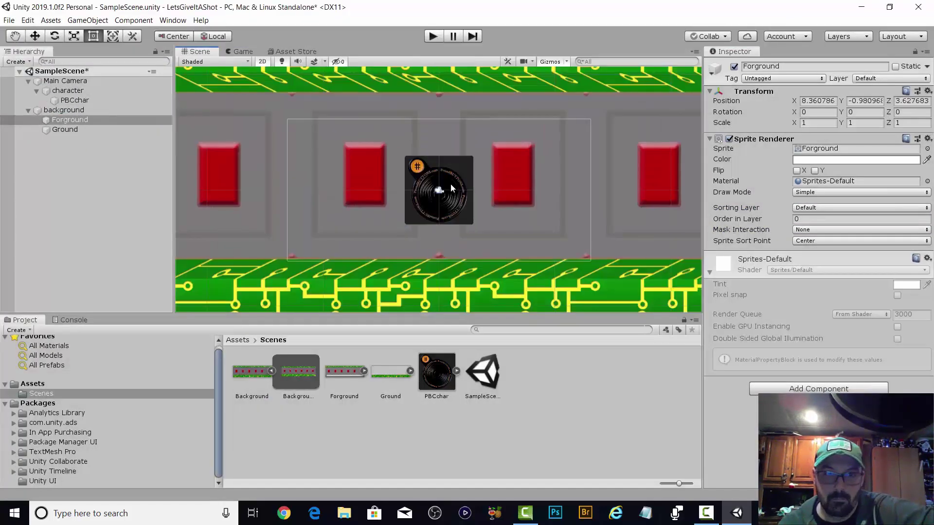
right_click(74, 100)
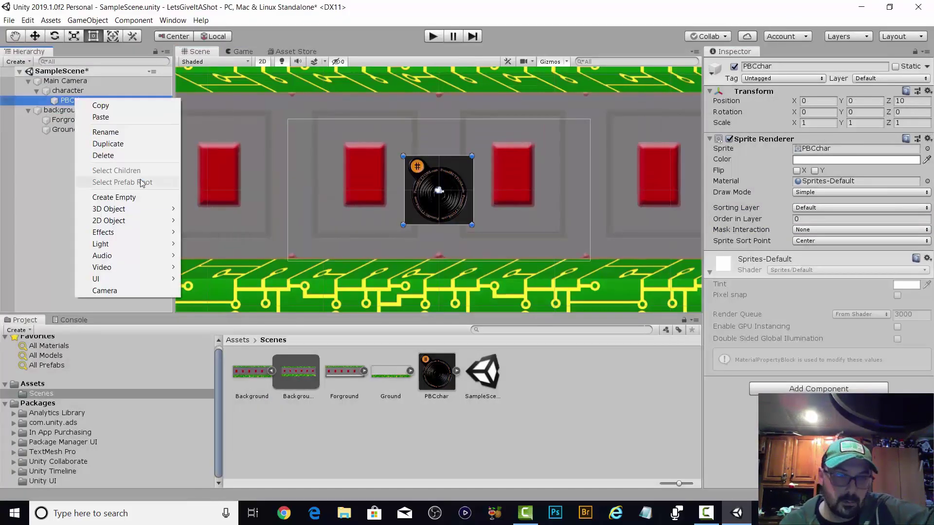
mouse_move(157, 243)
click(65, 81)
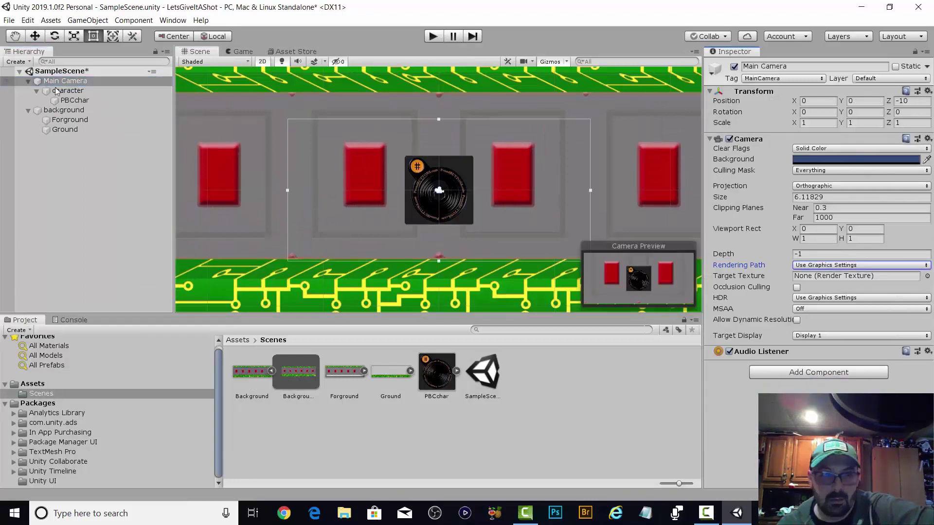
click(75, 100)
click(65, 81)
click(75, 100)
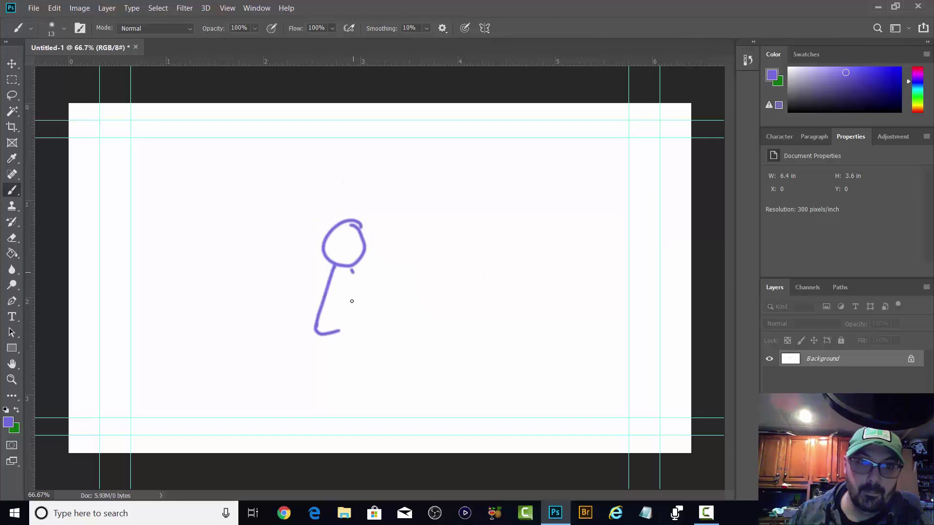
In Photoshop, sketch the figure's body, and on Layer 0 copy draw a waistband and bent front and back arms with round hands
drag(350, 302, 328, 329)
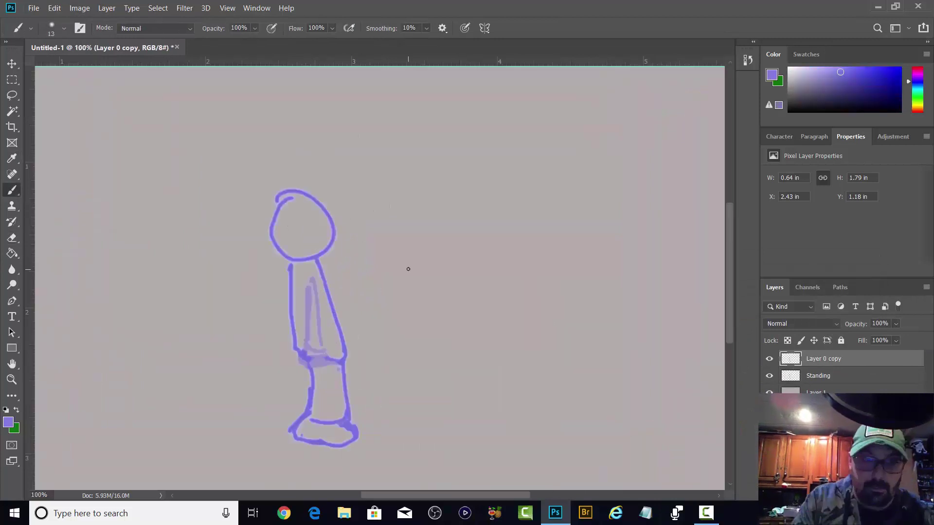
key(ctrl+plus)
scroll(408, 269, down, 3)
drag(223, 306, 301, 327)
drag(263, 177, 259, 229)
mouse_move(248, 163)
mouse_down()
mouse_move(239, 257)
mouse_move(266, 237)
mouse_up()
drag(292, 223, 309, 253)
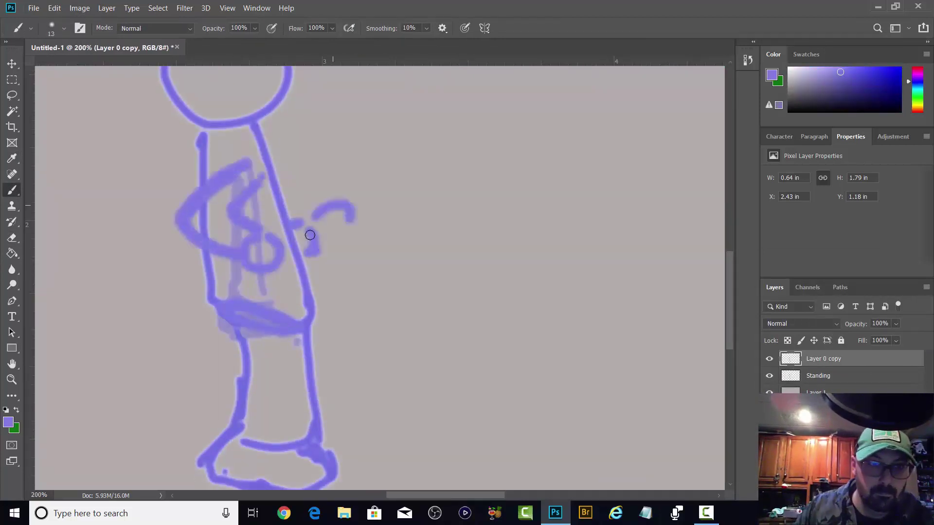
drag(351, 218, 321, 238)
Select the foot and lower leg on Layer 0 copy and skew them backward into a walking pose
scroll(446, 219, down, 5)
key(m)
mouse_move(344, 396)
mouse_down()
mouse_move(252, 317)
mouse_move(194, 287)
mouse_up()
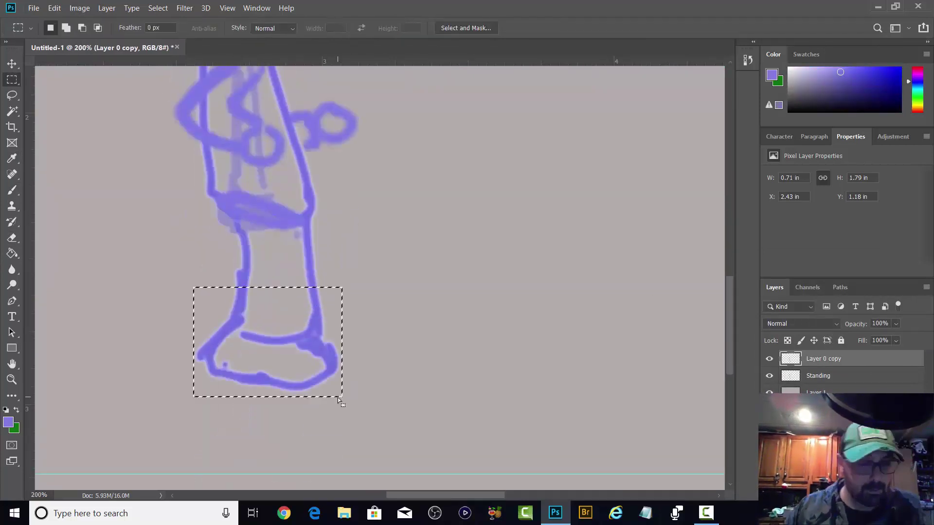
key(ctrl+t)
ctrl+drag(267, 397, 217, 405)
key(Return)
key(ctrl+d)
Draw the outline of a forward-stepping leg from the waist on Layer 0 copy
key(b)
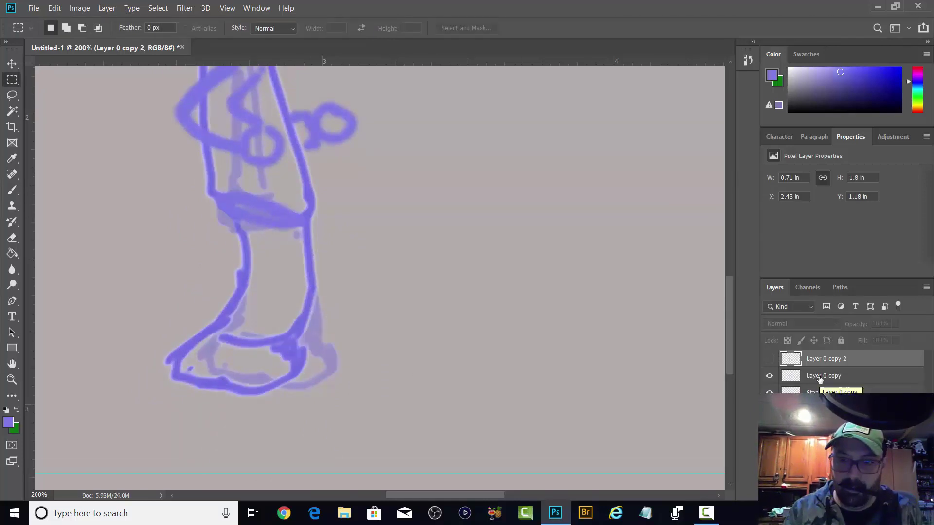
mouse_move(310, 217)
mouse_down()
mouse_move(324, 338)
mouse_move(221, 212)
mouse_up()
drag(427, 99, 442, 164)
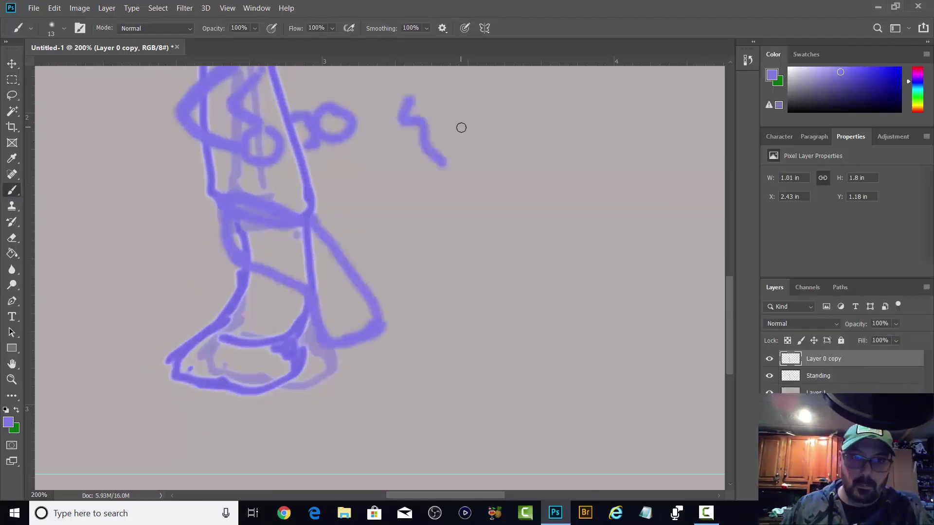
key(ctrl+z)
drag(505, 193, 570, 264)
key(ctrl+z)
Finish the forward leg on Layer 0 copy with a bent knee line and a shoe
right_click(468, 225)
drag(338, 247, 373, 298)
mouse_move(319, 352)
mouse_down()
mouse_move(299, 387)
mouse_move(334, 384)
mouse_move(381, 319)
mouse_up()
Duplicate Layer 0 copy, hide the duplicate and the Standing layer, and make Layer 0 copy active
key(ctrl+j)
click(818, 391)
click(768, 391)
click(823, 376)
click(769, 358)
Erase the old arm strokes and the overlapping waist, leg and shoe lines on Layer 0 copy
key(e)
drag(203, 95, 205, 128)
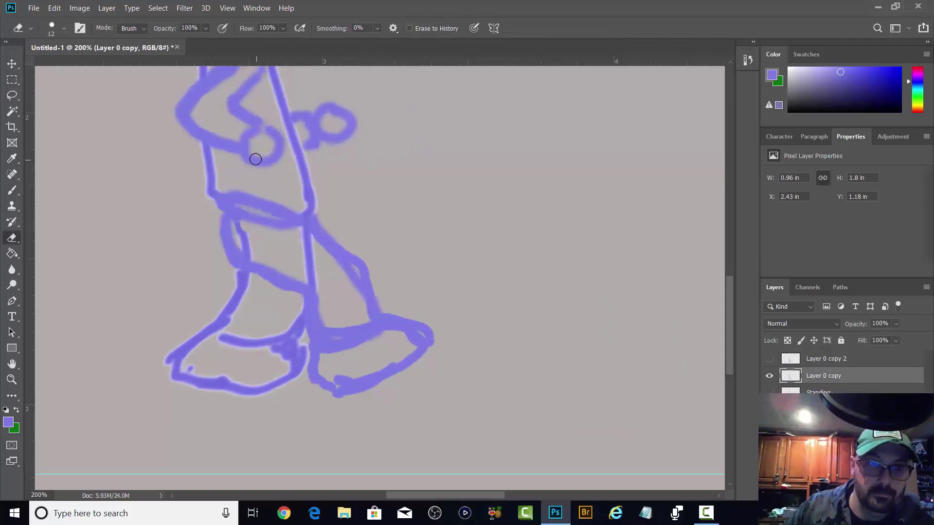
drag(233, 197, 300, 213)
drag(238, 224, 250, 252)
drag(308, 232, 311, 284)
drag(340, 264, 359, 292)
drag(331, 325, 365, 321)
drag(409, 336, 419, 343)
scroll(379, 314, up, 2)
Show only Layer 0 copy 2 of the two copies and erase its overlapping leg, waist and arm lines
click(769, 359)
click(768, 376)
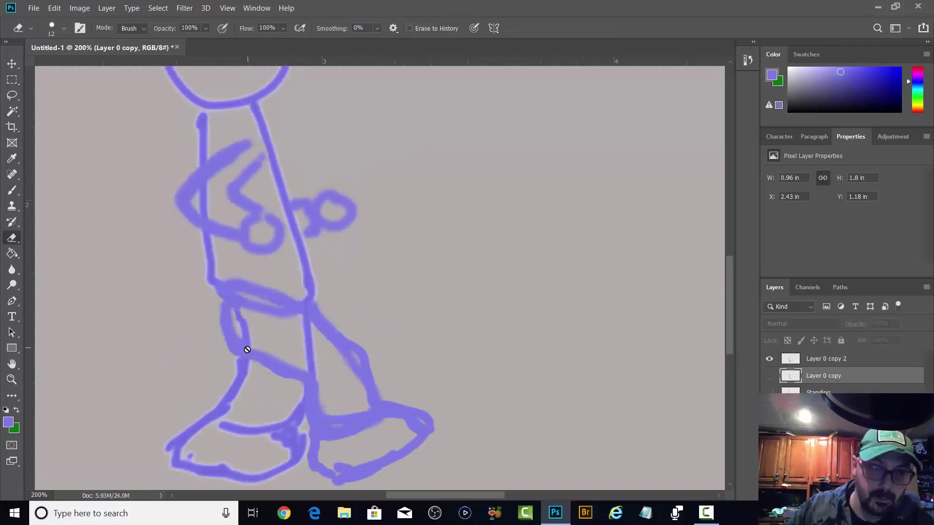
click(825, 359)
drag(236, 316, 263, 361)
drag(237, 282, 293, 301)
mouse_move(272, 363)
mouse_down()
mouse_move(313, 380)
mouse_move(359, 379)
mouse_up()
mouse_move(220, 154)
mouse_down()
mouse_move(242, 258)
mouse_move(294, 224)
mouse_up()
Draw a new forward-reaching arm on Layer 0 copy 2 and clean up its edges with a 15 px eraser
click(12, 190)
mouse_move(247, 140)
mouse_down()
mouse_move(219, 153)
mouse_move(310, 235)
mouse_up()
mouse_move(249, 142)
mouse_down()
mouse_move(288, 206)
mouse_move(232, 152)
mouse_move(208, 162)
mouse_up()
click(12, 238)
right_click(285, 127)
drag(350, 159, 354, 159)
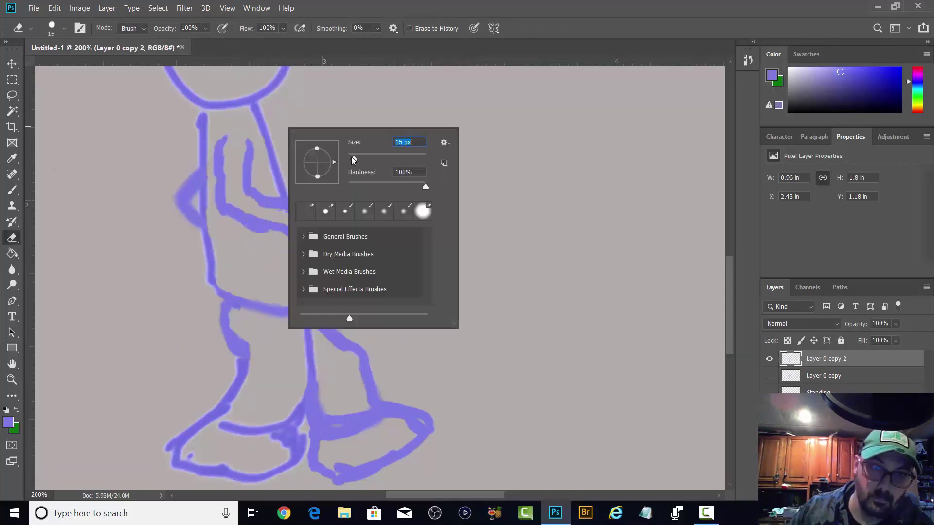
drag(239, 233, 262, 237)
Compare the walking poses by toggling the copy layers, ending with only the Standing pose shown
click(768, 376)
click(768, 376)
click(769, 359)
click(769, 391)
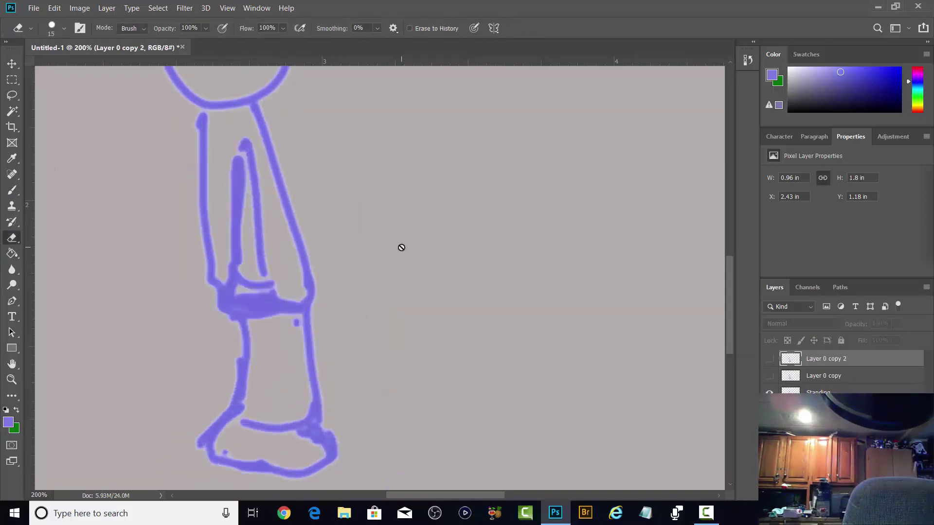
Open the Timeline, show both copy layers again, and create a frame animation
key(ctrl+0)
click(257, 8)
click(265, 346)
click(769, 375)
click(769, 359)
click(422, 469)
click(372, 469)
Keep the 0.00-second frame delay and convert the frame animation to a video timeline with both copy layers shown
click(44, 479)
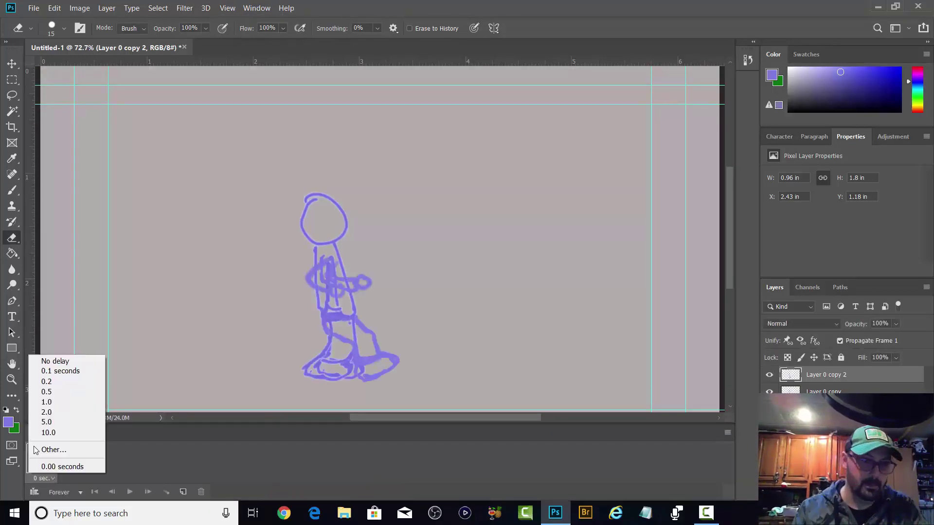
click(49, 464)
click(769, 375)
click(769, 392)
click(34, 492)
drag(730, 121, 732, 157)
click(769, 358)
click(769, 376)
Stagger the two copy clips, extend Standing to about 15 seconds and Layer 1 to about 20 seconds, and preview the playback
drag(194, 335, 263, 311)
click(200, 360)
drag(208, 362, 256, 377)
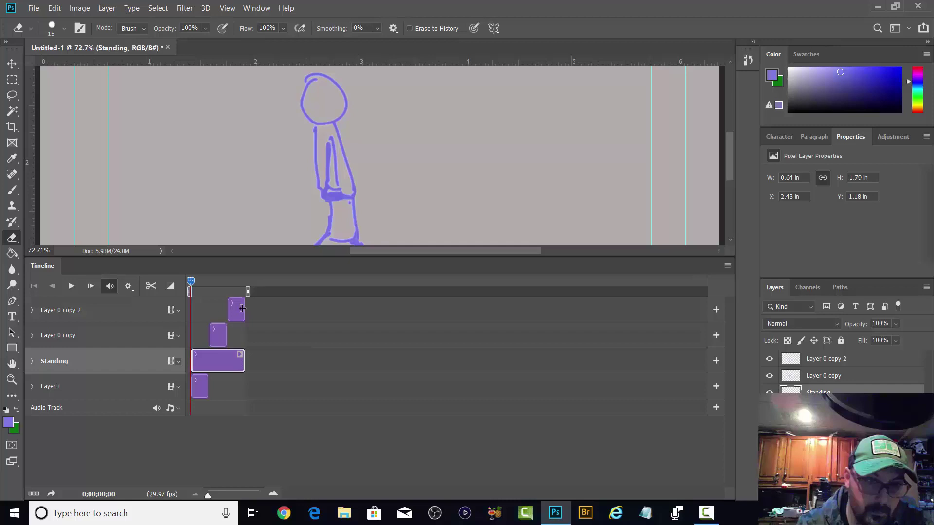
drag(242, 308, 261, 309)
drag(207, 387, 262, 386)
drag(204, 257, 204, 331)
click(71, 361)
click(71, 361)
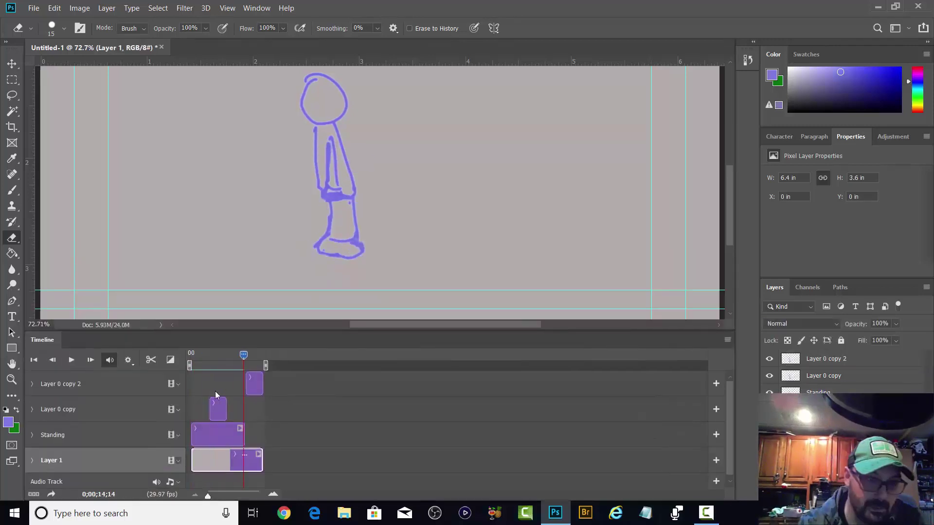
Shift the Layer 0 copy and Layer 0 copy 2 clips toward the start, and shorten Standing and Layer 1 to about five seconds
right_click(254, 382)
click(254, 382)
mouse_move(207, 495)
mouse_down()
mouse_move(231, 496)
mouse_move(222, 496)
mouse_up()
drag(467, 494, 348, 494)
drag(518, 409, 280, 409)
drag(221, 496, 218, 496)
drag(504, 390, 195, 390)
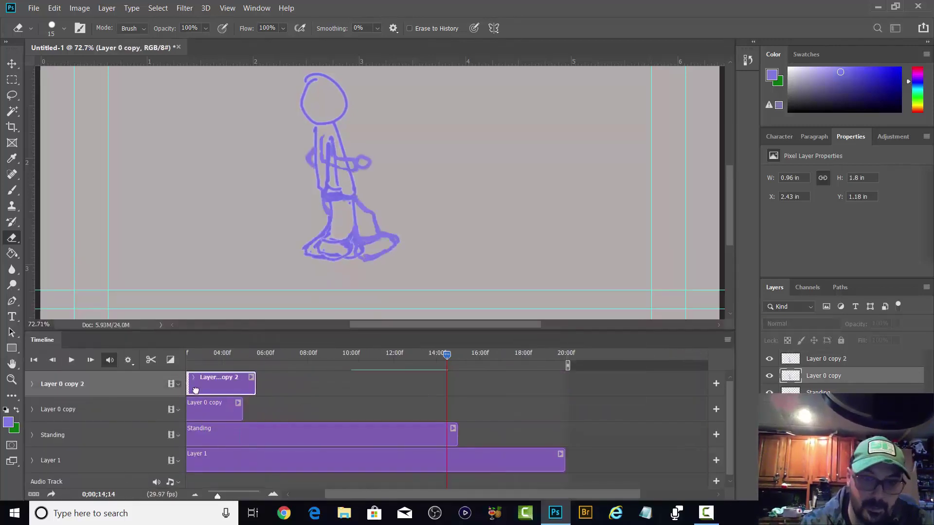
drag(456, 435, 255, 435)
drag(564, 460, 243, 460)
Play the animation from near the start of the timeline to check the pose timing
drag(217, 496, 242, 496)
drag(661, 494, 331, 494)
click(194, 356)
drag(194, 356, 203, 355)
click(250, 387)
key(space)
key(space)
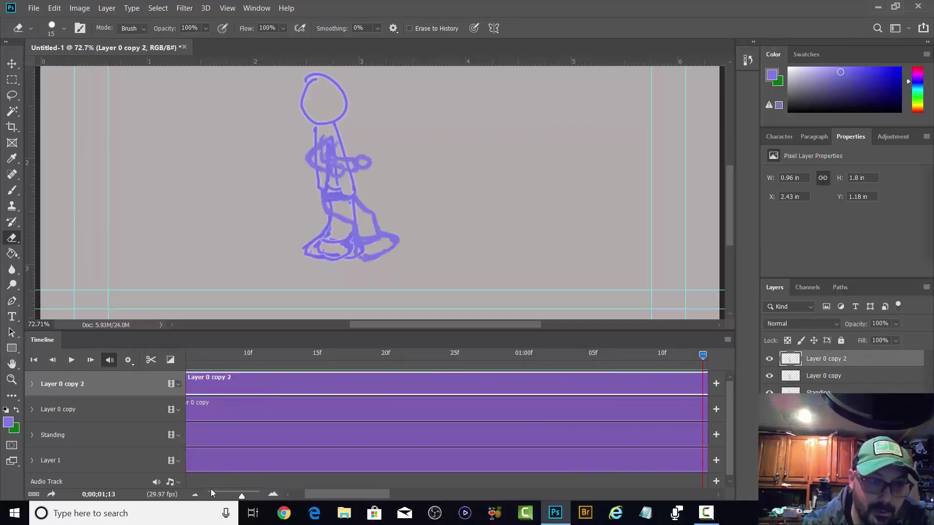
Stagger and trim the Layer 0 copy and Layer 0 copy 2 clips to a few frames each, and shorten Standing and Layer 1 to match
drag(242, 496, 233, 496)
drag(224, 411, 243, 411)
drag(229, 388, 275, 387)
drag(233, 496, 224, 496)
drag(525, 411, 211, 416)
drag(258, 383, 271, 384)
drag(553, 386, 237, 400)
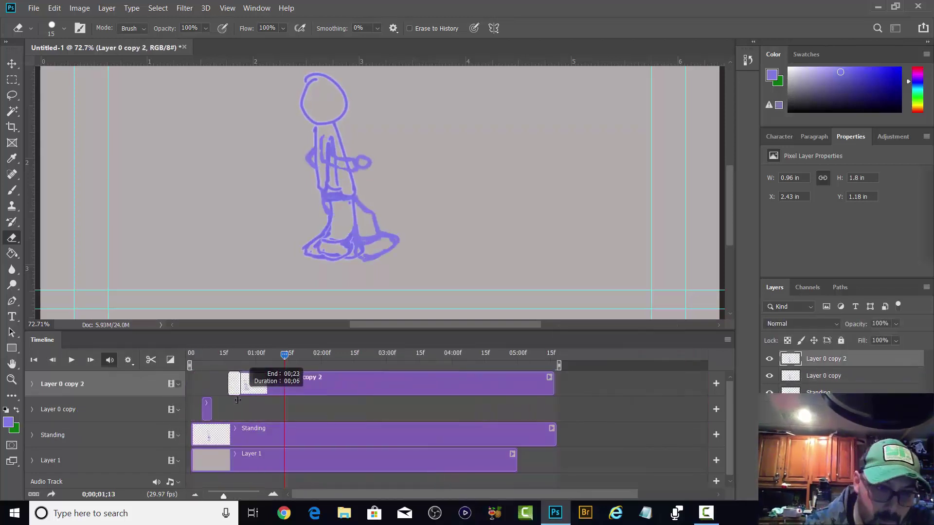
drag(555, 434, 238, 434)
drag(516, 460, 238, 459)
Hide the Layer 0 copy and Standing layers and scrub through the timeline
click(128, 360)
click(769, 376)
click(769, 392)
mouse_move(236, 355)
mouse_down()
mouse_move(206, 355)
mouse_move(285, 356)
mouse_up()
Set the foreground colour to pale yellow and add a new layer above Layer 0 copy 2
click(865, 364)
click(9, 422)
click(725, 406)
click(846, 279)
click(879, 494)
Paint the figure's head pale yellow on the new layer at frame 19 with a 58 px brush
click(232, 354)
click(12, 190)
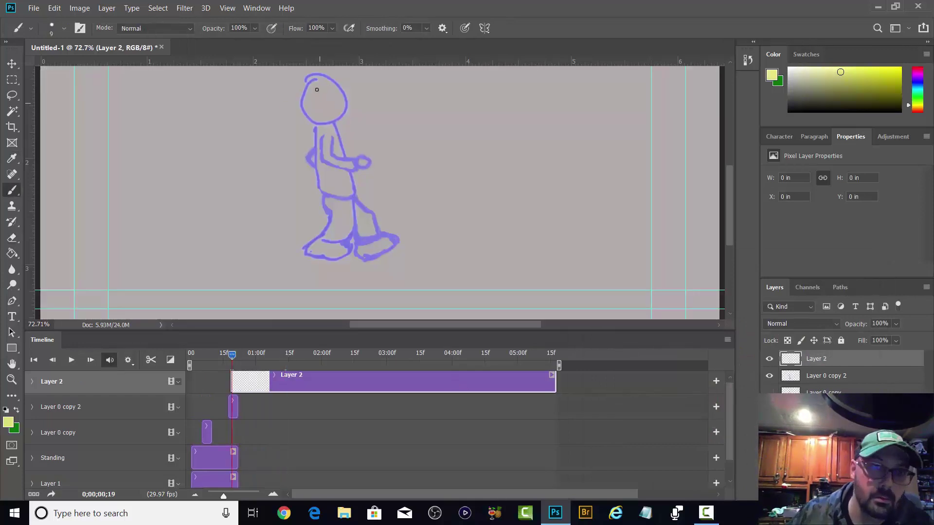
alt+right_drag(317, 90, 329, 89)
drag(323, 99, 317, 87)
Move the head colour clip to the timeline start, trim it to the end of the other clips, and preview the playback
drag(410, 381, 370, 382)
drag(515, 381, 238, 381)
click(71, 361)
click(71, 361)
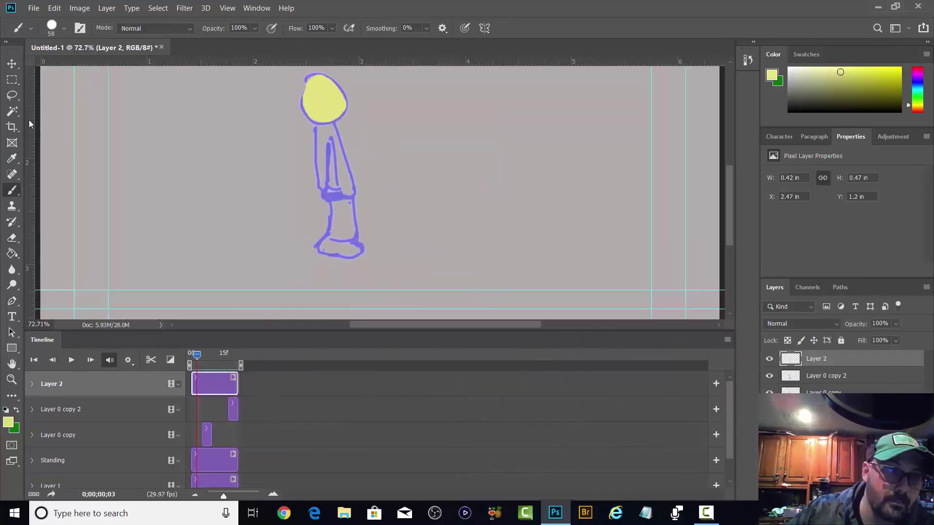
Save the animation document as walk
text(walk)
key(Return)
drag(769, 379, 769, 409)
drag(770, 409, 770, 376)
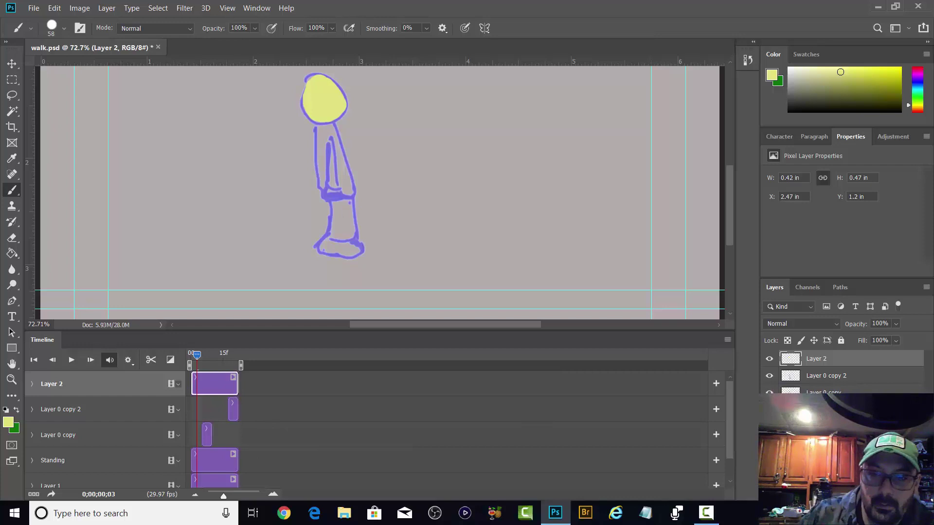
Add a new layer below Standing, move the playhead to frame 9, and hide both copy layers
click(879, 494)
drag(827, 359, 827, 435)
drag(197, 355, 210, 355)
drag(770, 376, 769, 392)
Paint the standing figure's torso green on the new layer, reducing the brush to 31 px
click(16, 410)
drag(332, 153, 333, 172)
right_click(337, 149)
drag(407, 181, 403, 180)
drag(322, 131, 323, 171)
drag(329, 130, 326, 183)
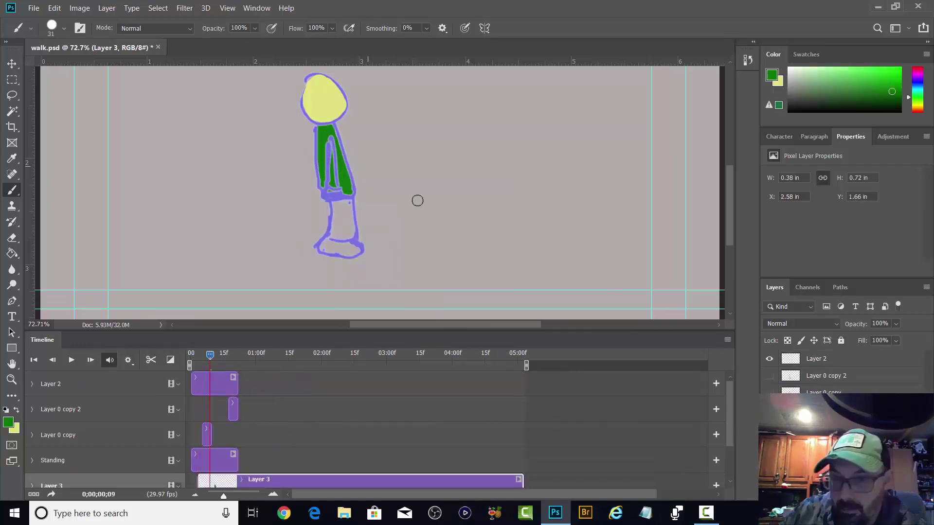
Duplicate the torso colour layer beneath both walking-pose layers, show those pose layers, and trim the colour clips to the animation's end
alt+drag(826, 427, 827, 384)
drag(770, 375, 769, 410)
drag(523, 436, 237, 435)
click(518, 479)
drag(730, 411, 730, 422)
drag(524, 458, 238, 458)
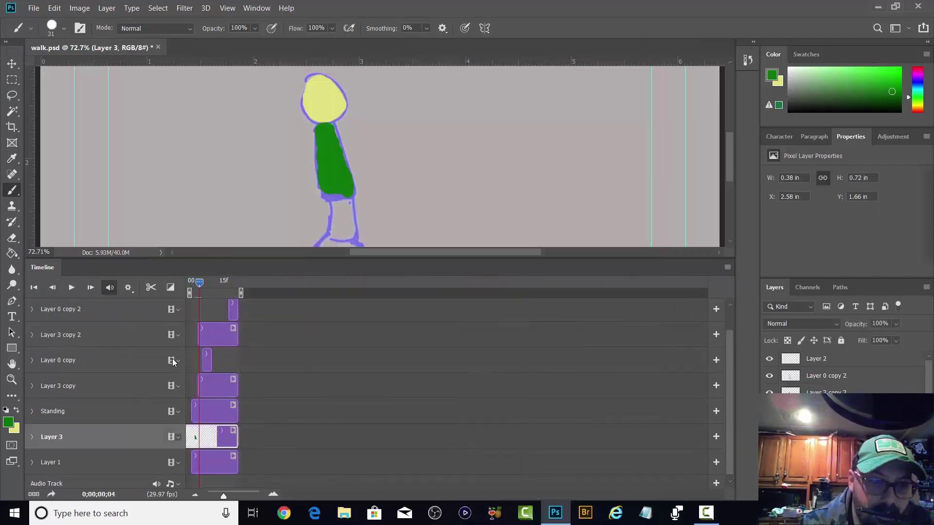
Align the starts of the Layer 0 copy and Layer 3 copy clips, shorten Layer 3 copy 2 to match Layer 0 copy 2, and preview the playback
drag(207, 362, 201, 385)
drag(199, 335, 229, 335)
click(70, 289)
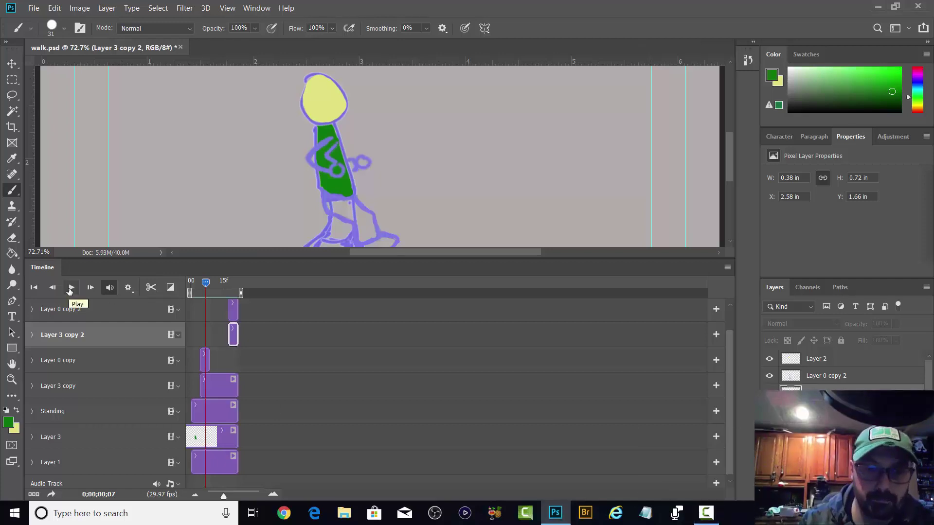
Delete the original Layer 3 and place a duplicate of Layer 3 copy beneath Standing
drag(211, 283, 194, 288)
mouse_move(238, 436)
mouse_down()
mouse_move(268, 436)
mouse_move(239, 439)
mouse_up()
click(220, 416)
click(220, 437)
key(Delete)
alt+drag(822, 426, 821, 452)
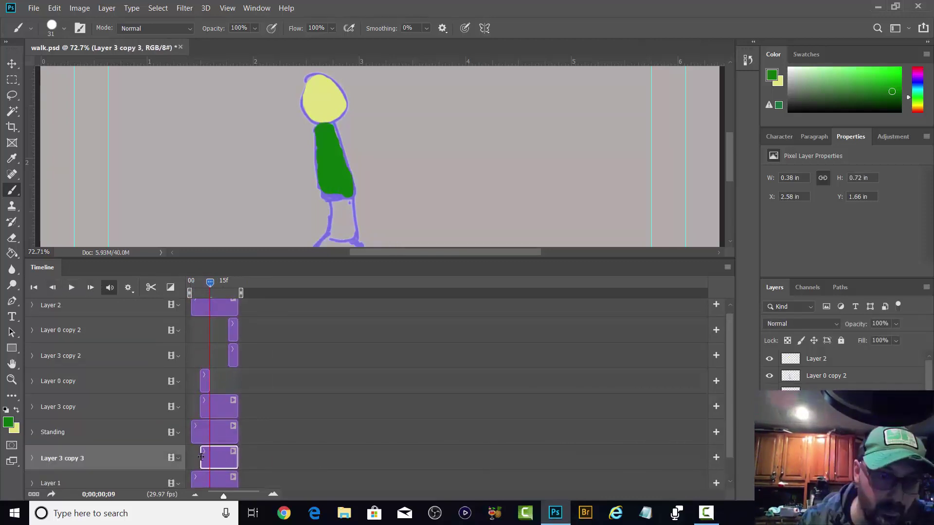
Extend the Layer 3 copy 3 clip to the timeline start, trim Layer 3 copy to match Layer 0 copy, and preview the playback
drag(201, 457, 191, 457)
drag(238, 407, 206, 407)
click(73, 291)
click(73, 290)
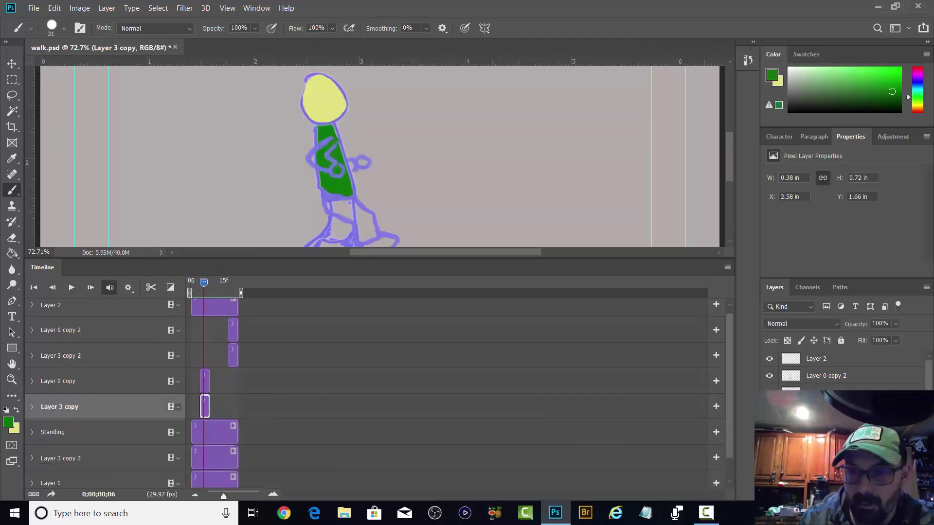
Try to merge a walking-pose line layer with its torso colour layer, and undo the merge
right_click(817, 376)
click(791, 376)
right_click(829, 376)
right_click(857, 378)
shift+click(856, 388)
right_click(879, 384)
click(845, 348)
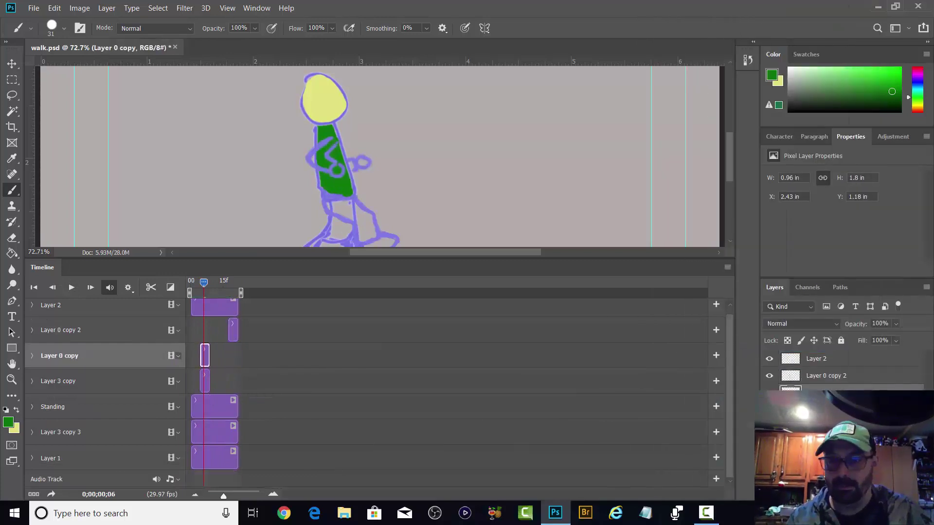
key(ctrl+z)
On Layer 3 copy 2 at frame 19, fill the sleeves green and paint the hand in the head's yellow with a 10 px brush
click(829, 391)
click(318, 159)
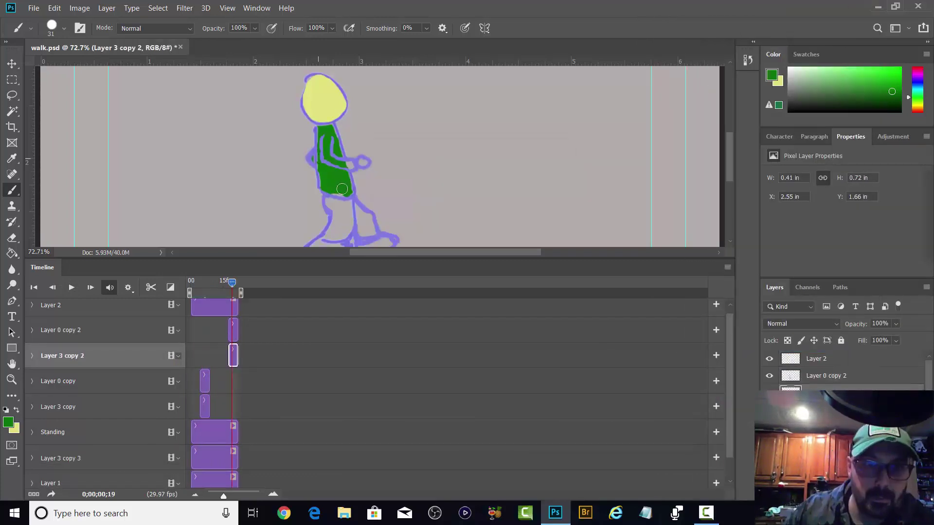
key(bracketleft)
key(bracketleft)
key(bracketleft)
key(bracketleft)
key(bracketleft)
alt+click(328, 104)
click(363, 163)
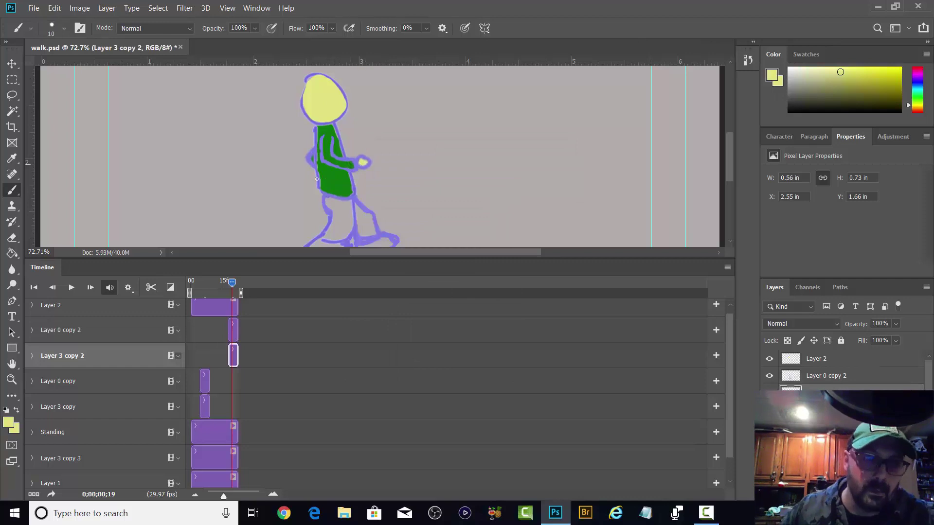
Sample the outline's purple as the foreground colour and paint the walking figure's legs with a 64 px brush
click(8, 422)
click(329, 214)
click(841, 284)
right_click(354, 209)
drag(417, 241, 442, 241)
drag(342, 209, 339, 227)
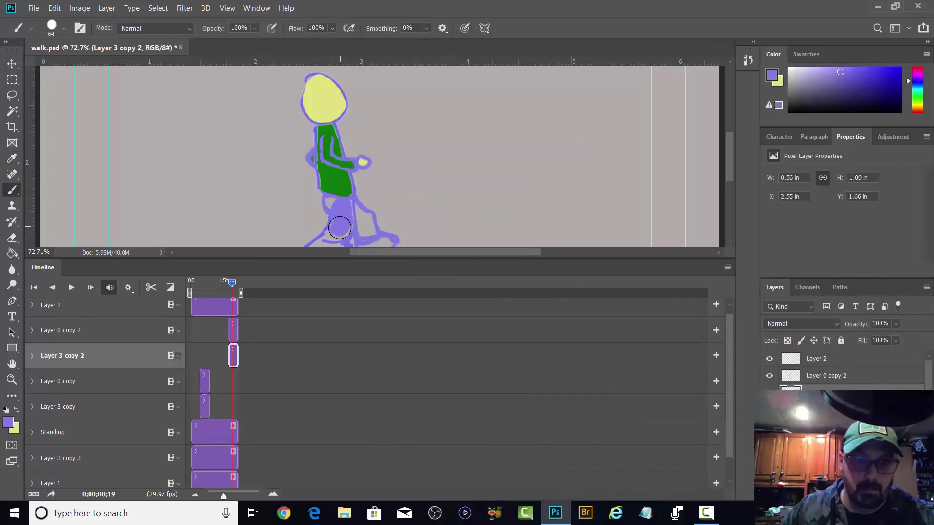
Paint both shoes of the walking figure in the shirt's green with a 25 px brush
scroll(344, 220, down, 5)
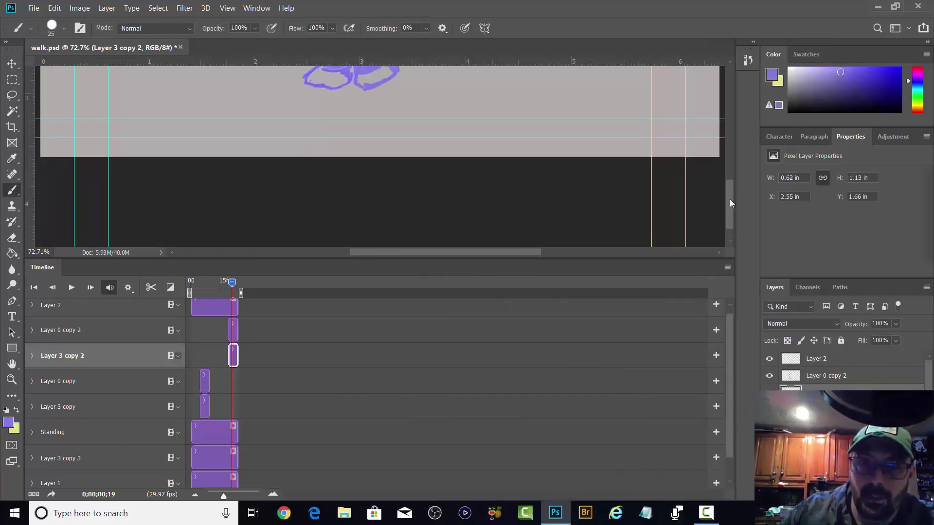
scroll(336, 220, up, 4)
alt+click(334, 145)
drag(312, 214, 332, 219)
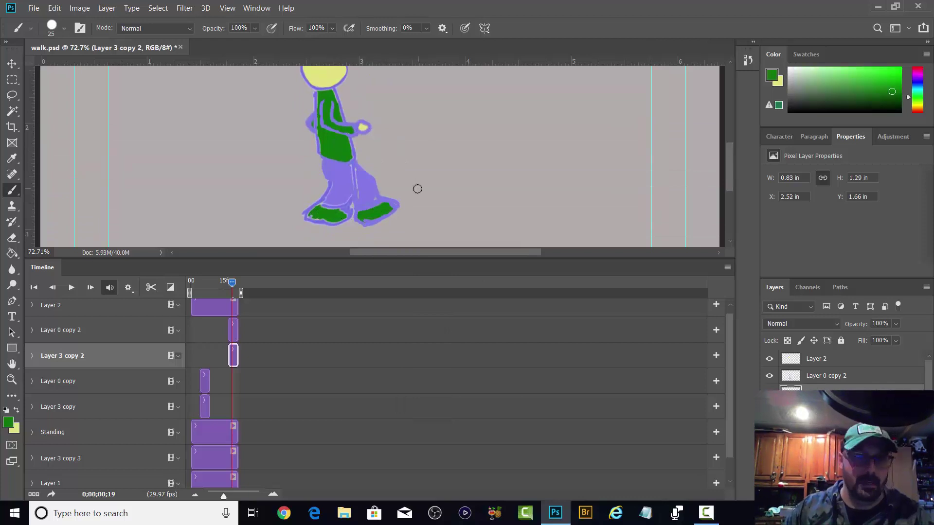
Merge Layer 0 copy 2 with its colour layer Layer 3 copy 2 and hide the merged layer
shift+click(808, 379)
right_click(807, 379)
click(729, 350)
click(769, 375)
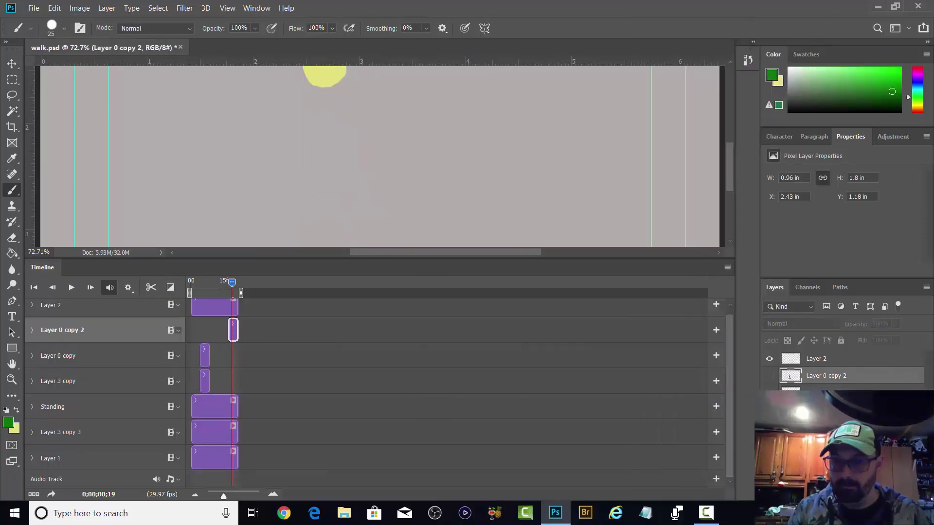
Colour the frame 8 figure on Layer 3 copy with green sleeves and shoes, yellow hands and purple legs, and merge it with Layer 0 copy
click(822, 409)
click(208, 283)
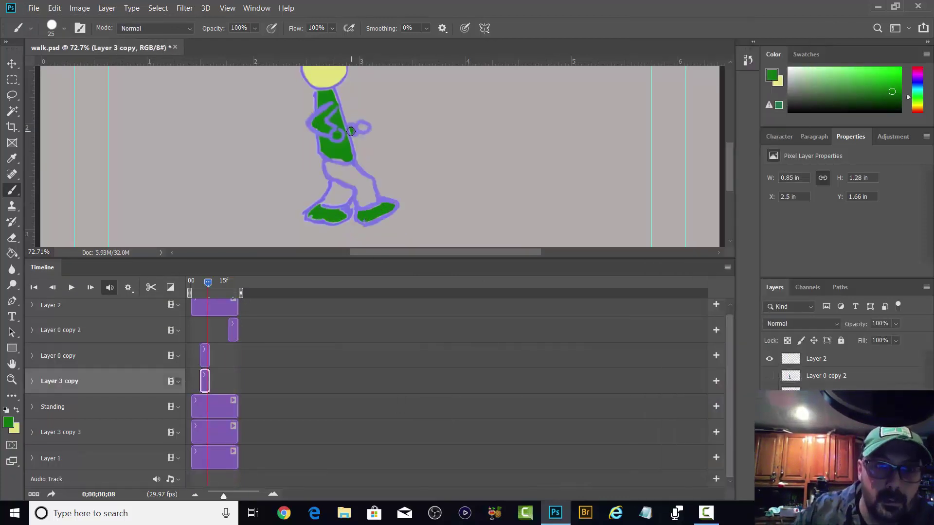
key(x)
click(337, 135)
click(329, 167)
alt+click(344, 184)
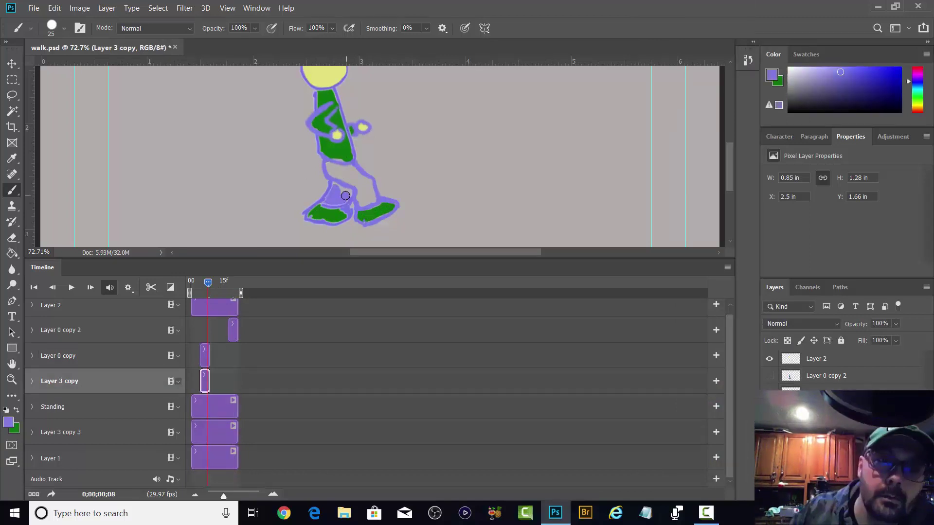
key(x)
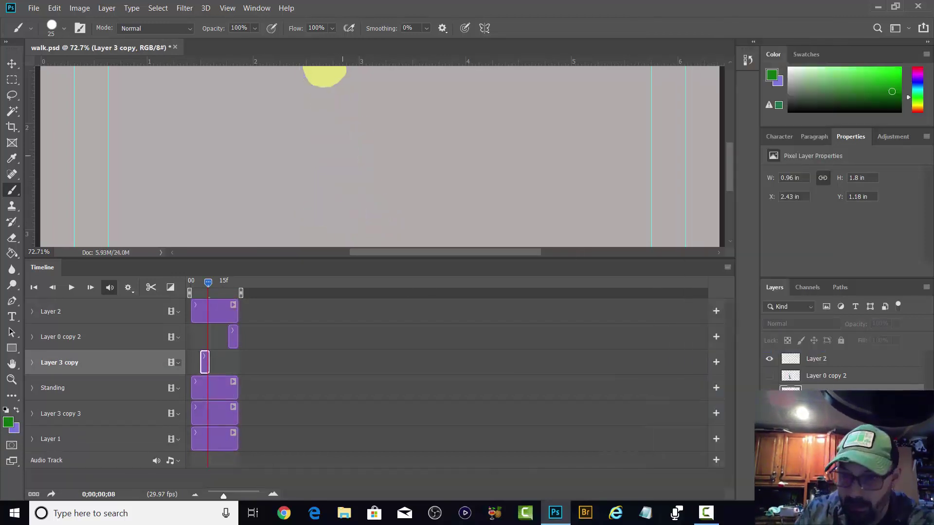
At frame 2, paint the standing figure's legs purple, shoe green and hand yellow, and merge Standing with Layer 3 copy 3
drag(208, 283, 194, 284)
click(210, 413)
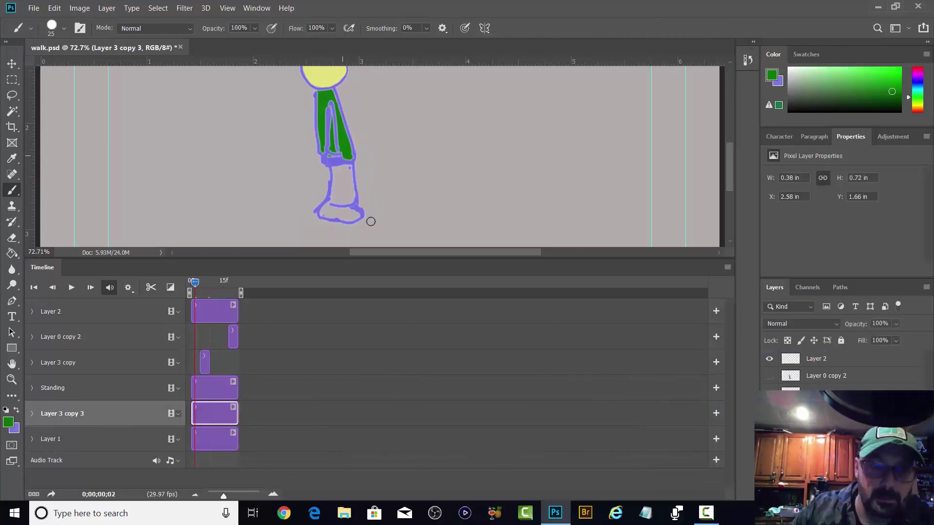
key(x)
drag(340, 192, 340, 181)
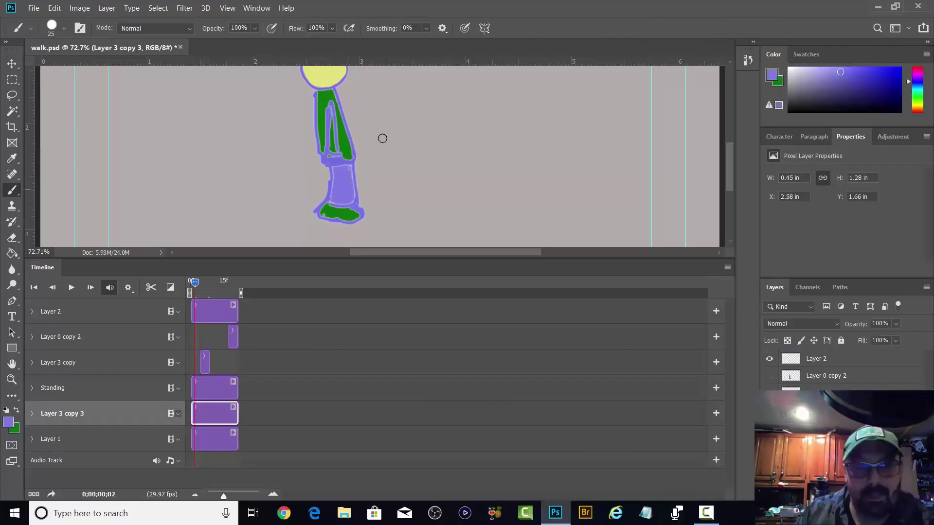
alt+click(321, 78)
key(alt+bracketright)
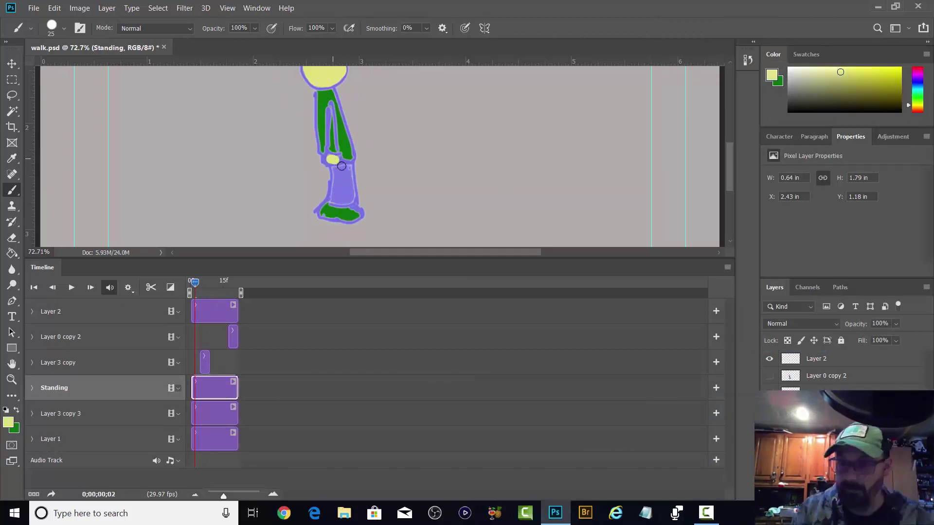
right_click(829, 410)
click(729, 346)
Convert the timeline to a frame animation, preview it, and convert it back to a video timeline
click(33, 494)
click(129, 492)
click(131, 493)
click(133, 494)
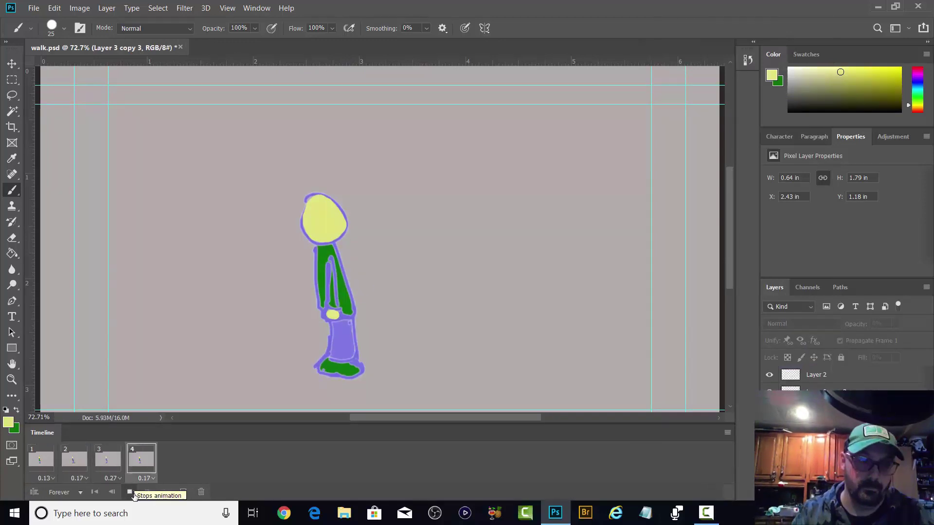
click(33, 492)
Trim the Layer 0 copy 2 clip to frames 4 through 8 and place the Layer 3 copy clip from frame 12
drag(271, 258, 271, 304)
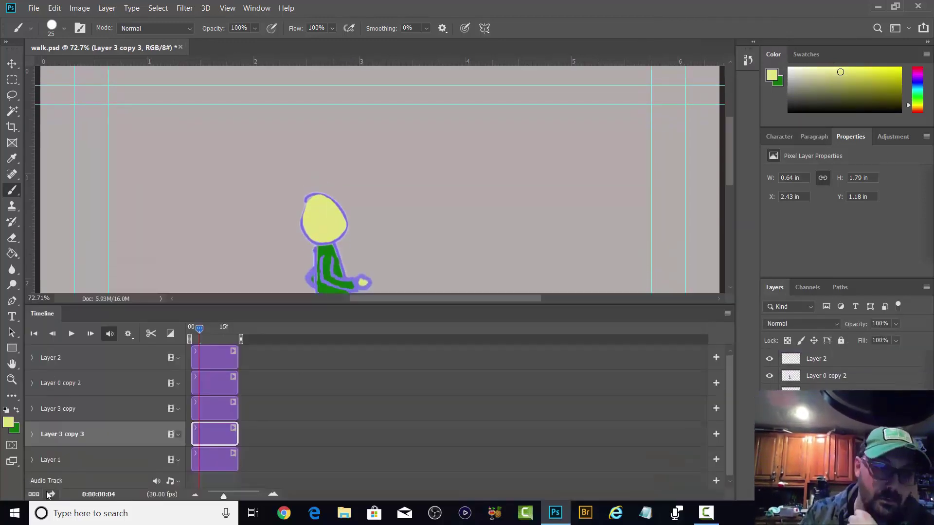
drag(223, 496, 244, 496)
drag(254, 329, 284, 330)
drag(730, 124, 729, 166)
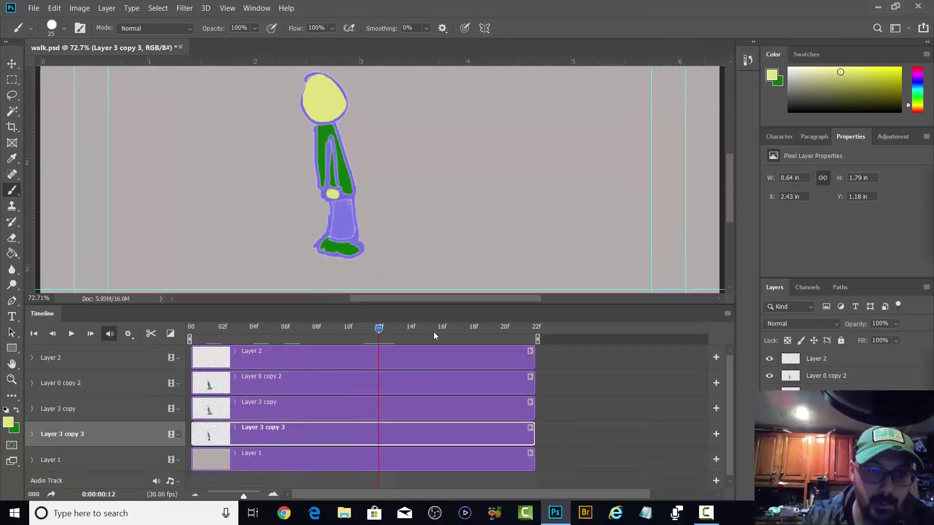
click(249, 359)
drag(249, 384, 311, 384)
drag(597, 384, 315, 383)
drag(258, 406, 447, 404)
drag(550, 494, 581, 494)
drag(660, 414, 379, 408)
Trim the Layer 2, Layer 3 copy 3 and Layer 1 clips to end at frame 16, and save the document
drag(472, 358, 379, 359)
drag(471, 434, 379, 434)
drag(472, 462, 378, 463)
click(33, 8)
click(47, 126)
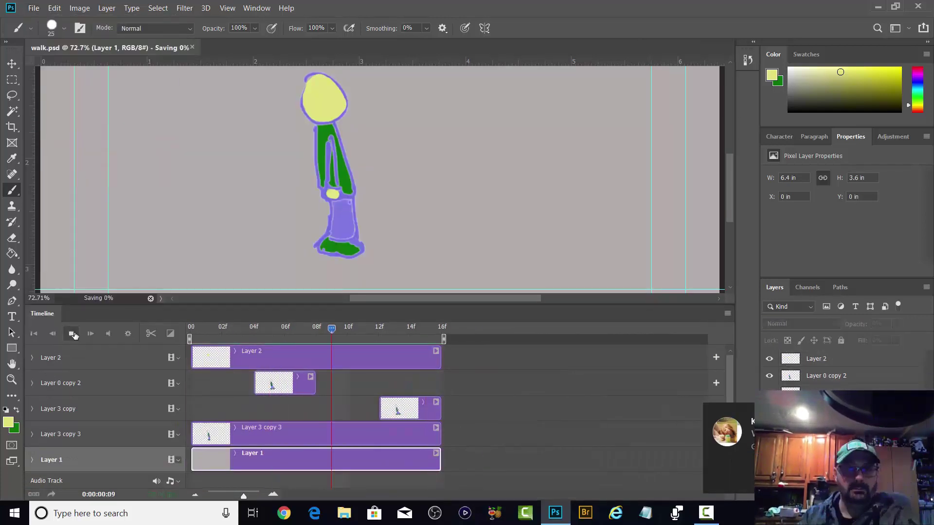
Preview the retimed walk animation and inspect the Layer 0 copy 2 pose and the final pose
click(72, 333)
click(71, 333)
click(62, 383)
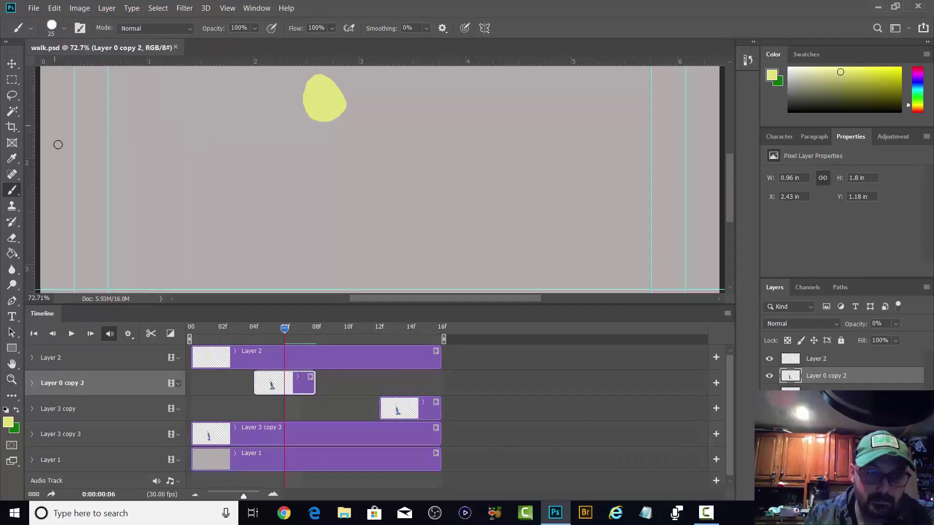
click(410, 328)
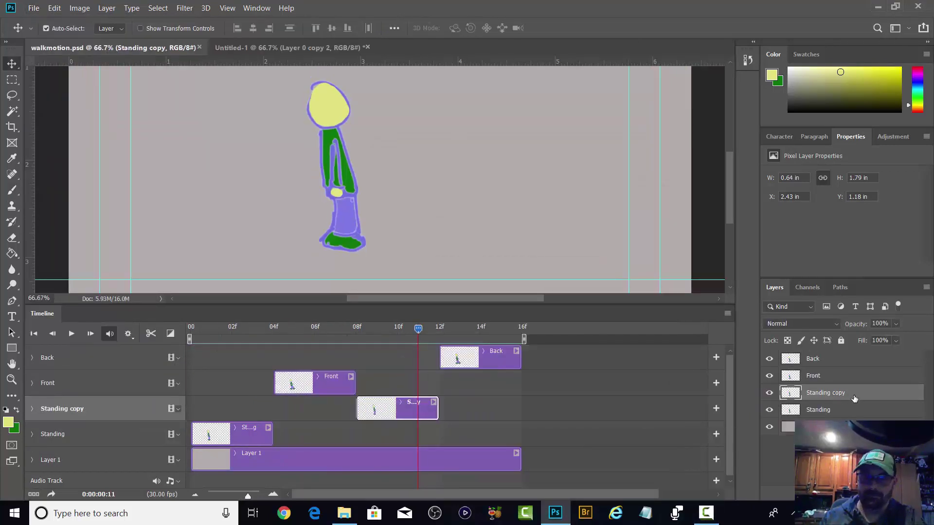
Remove the grey background layer from walkmotion.psd and crop the canvas tightly around the frame 6 figure, to about 0.96 × 1.8 in
click(314, 328)
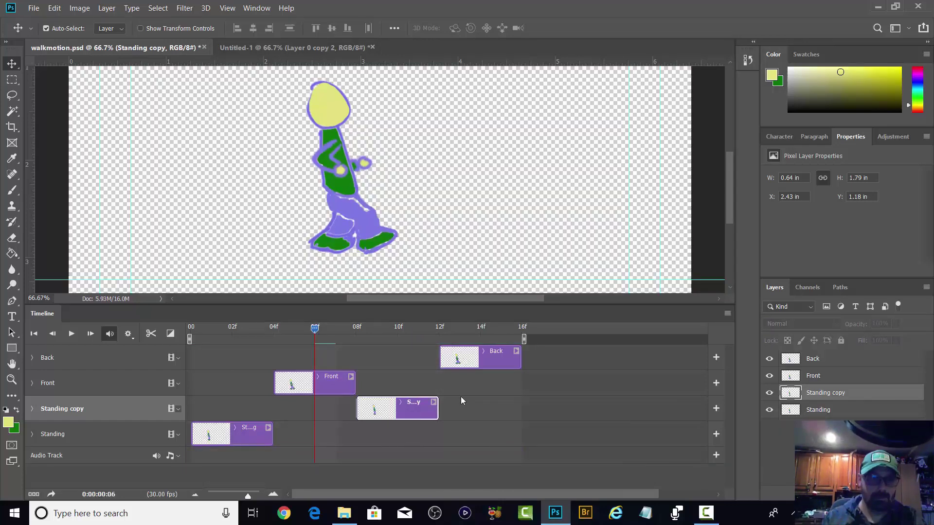
click(12, 127)
drag(69, 141, 195, 148)
drag(729, 205, 716, 152)
drag(378, 128, 379, 187)
drag(729, 183, 734, 232)
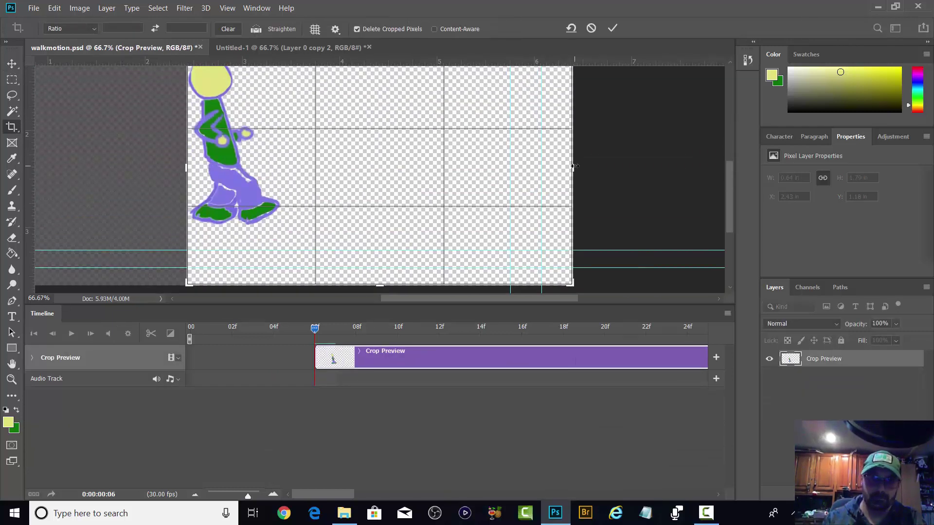
drag(574, 172, 429, 186)
drag(379, 288, 378, 258)
key(Return)
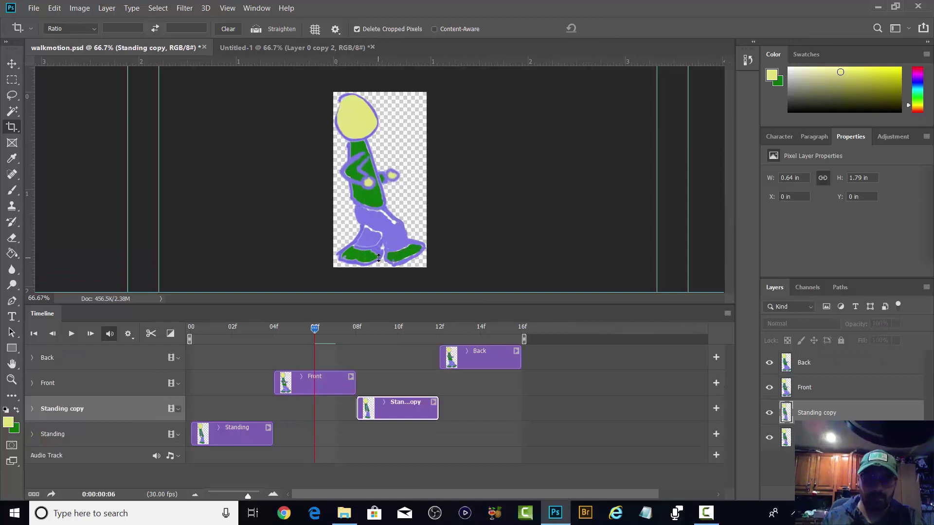
Preview the cropped walk animation and inspect the transition from the Standing clip to the Front clip around frame 5
click(71, 334)
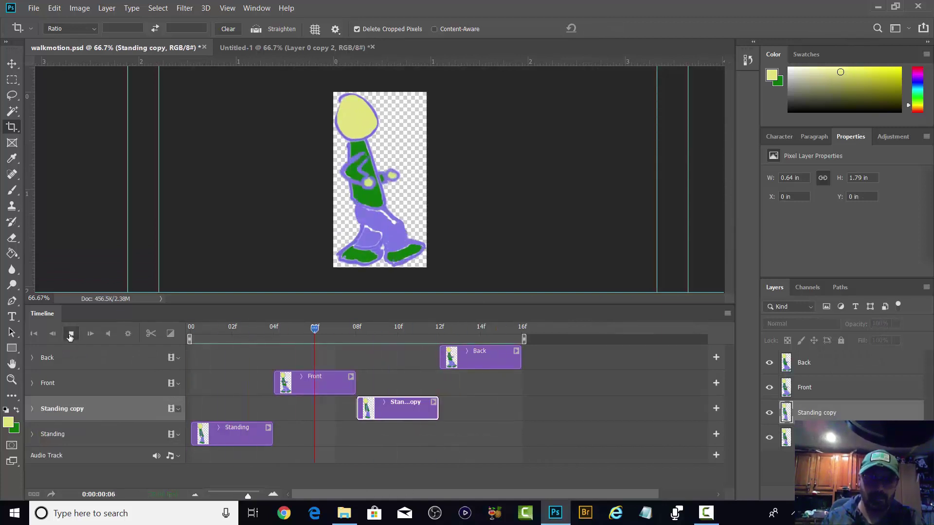
click(71, 333)
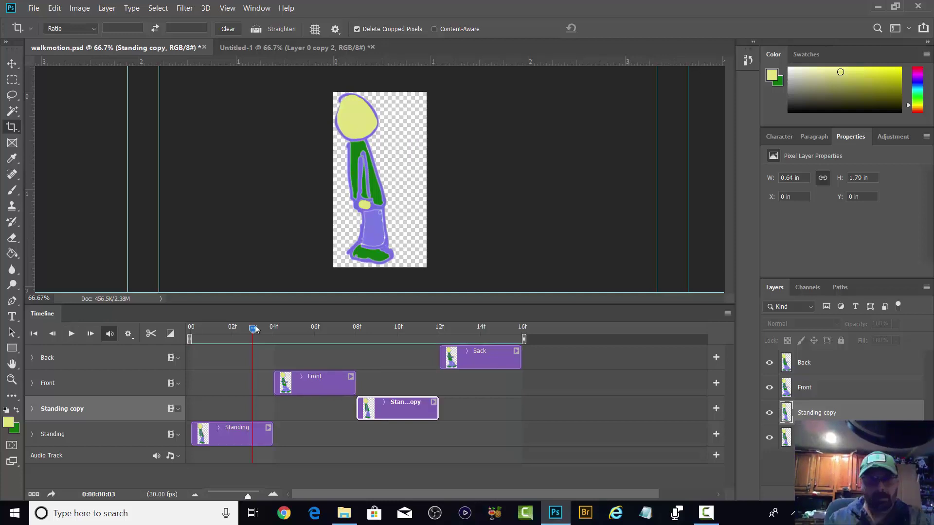
drag(255, 330, 294, 330)
right_click(825, 416)
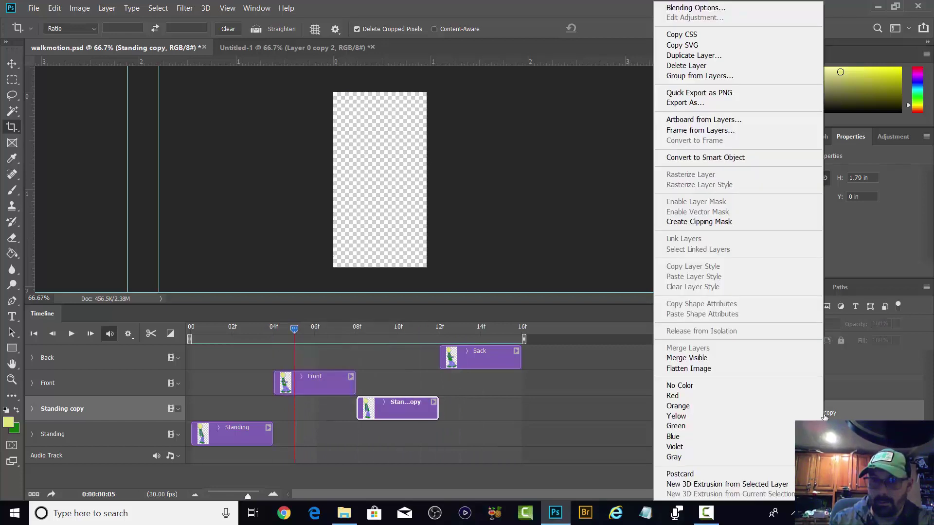
click(153, 346)
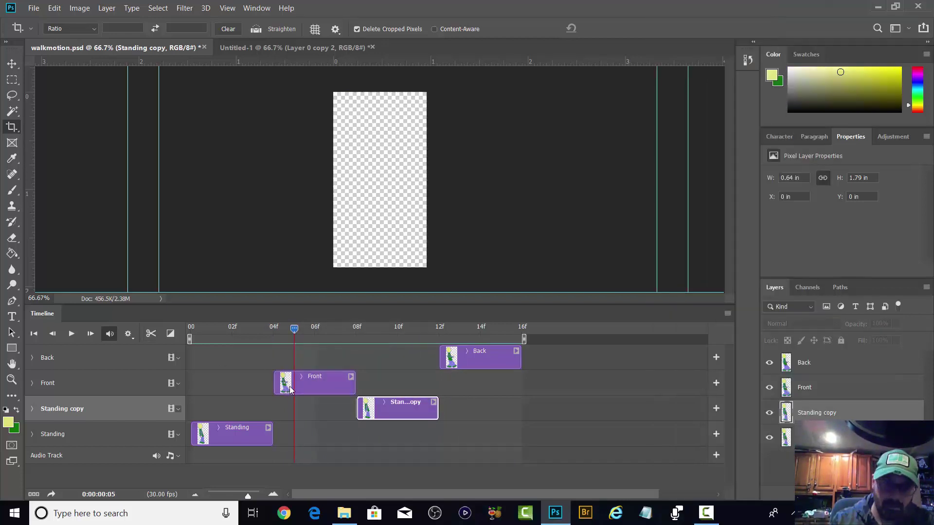
Try starting the Front clip at frame 3, and return its start to frame 4
drag(288, 389, 268, 389)
drag(333, 385, 354, 385)
click(264, 329)
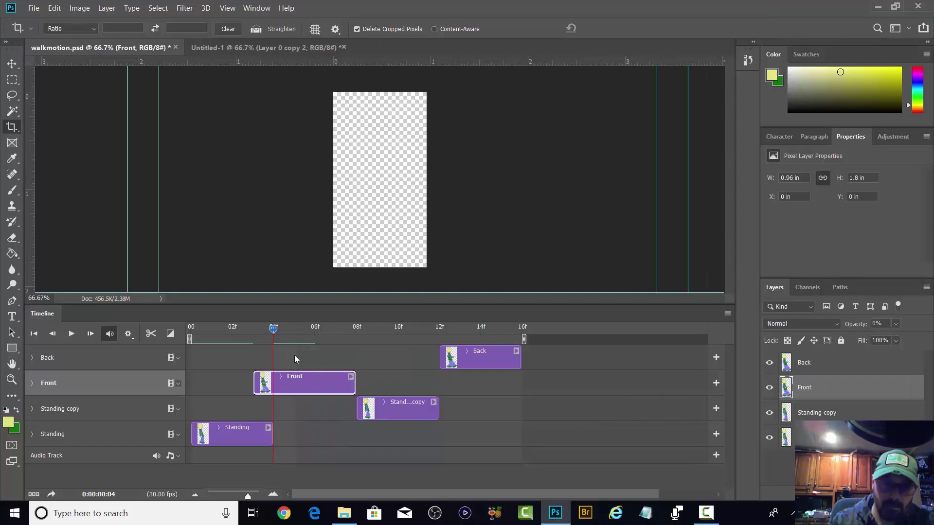
drag(253, 385, 276, 385)
click(287, 357)
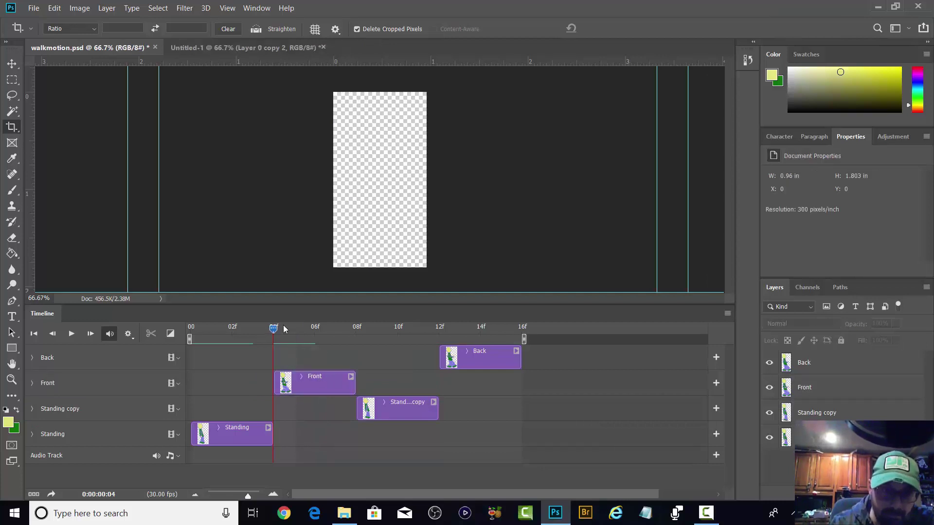
Shift the whole Front clip to start at frame 3, and check the transition from Standing frame by frame
mouse_move(275, 332)
mouse_down()
mouse_move(264, 332)
mouse_move(276, 332)
mouse_up()
click(91, 335)
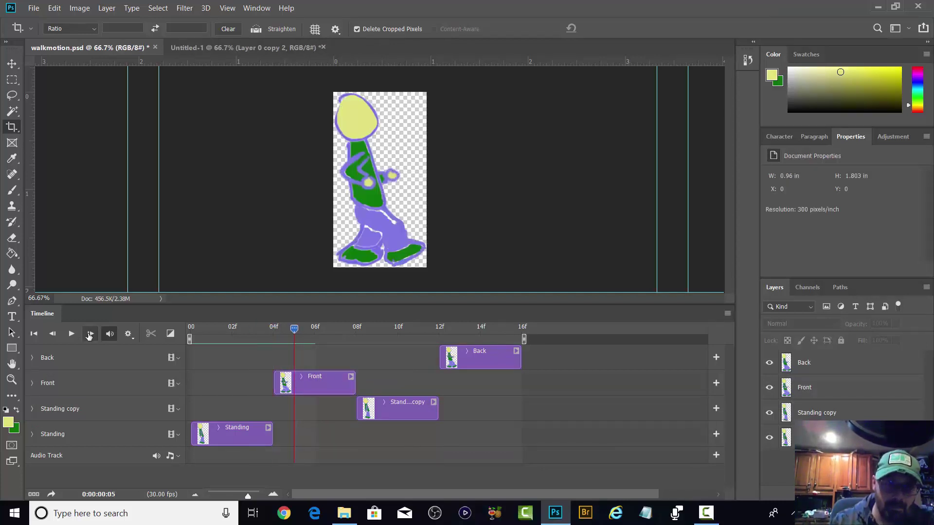
click(54, 335)
drag(312, 385, 291, 385)
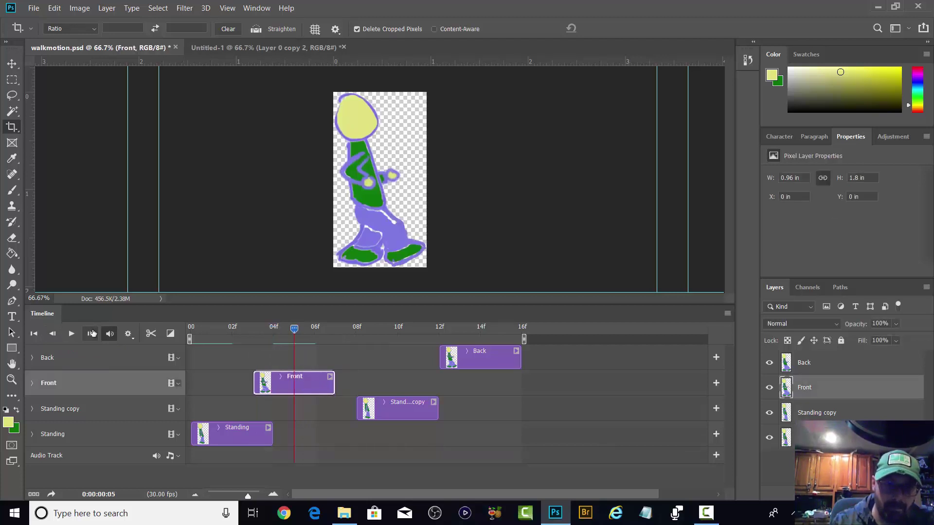
click(53, 335)
click(52, 335)
click(52, 335)
click(90, 335)
click(91, 335)
click(91, 335)
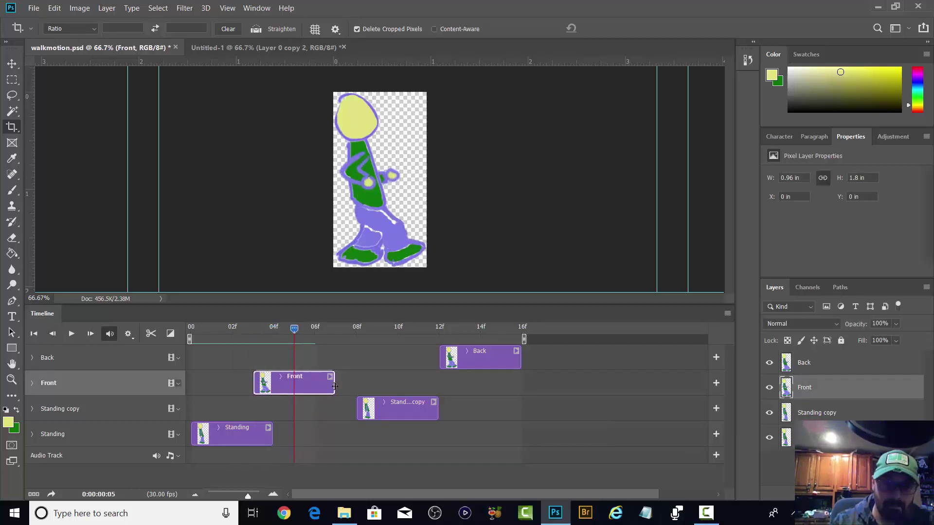
Extend the end of the Front clip to frame 8, preview the walk animation, and save walkmotion.psd
click(90, 333)
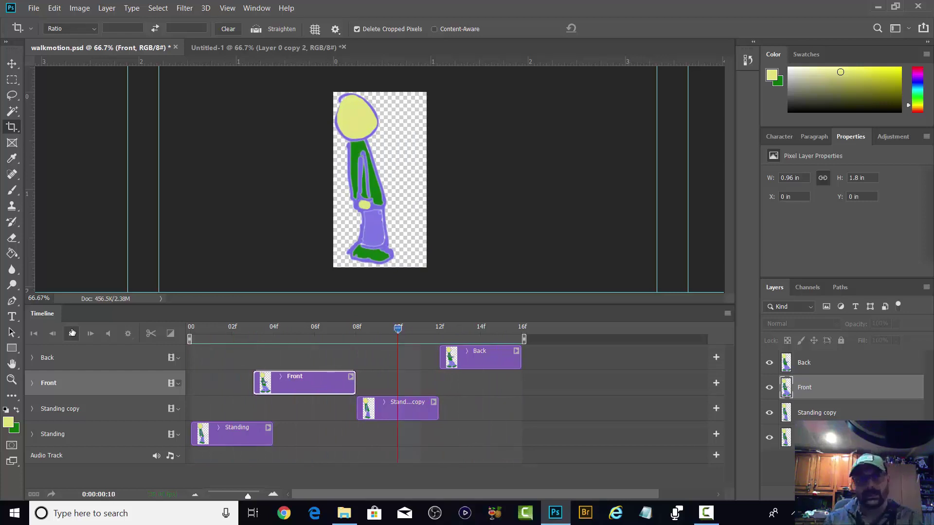
click(33, 8)
click(62, 127)
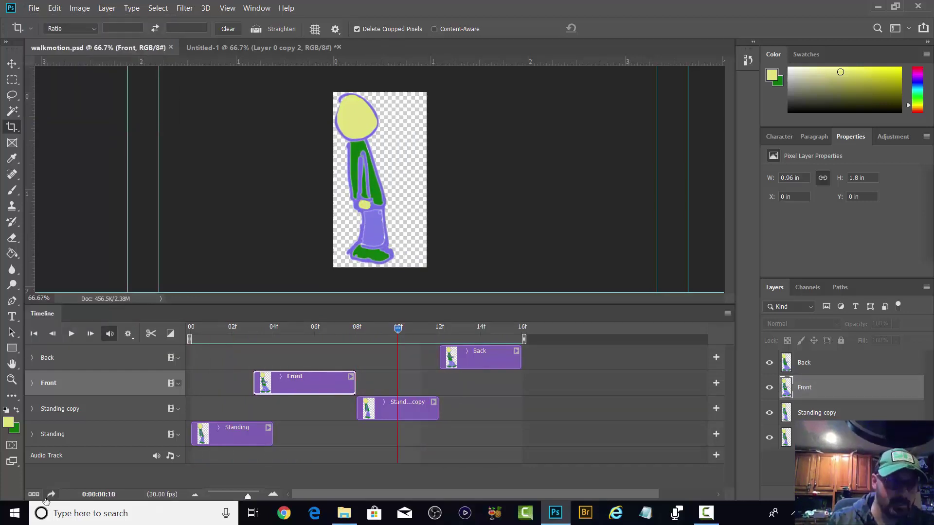
Render all frames as walkmotion.mp4 in E:\Unity Game, using H.264, High Quality, document size and 30 fps
click(51, 494)
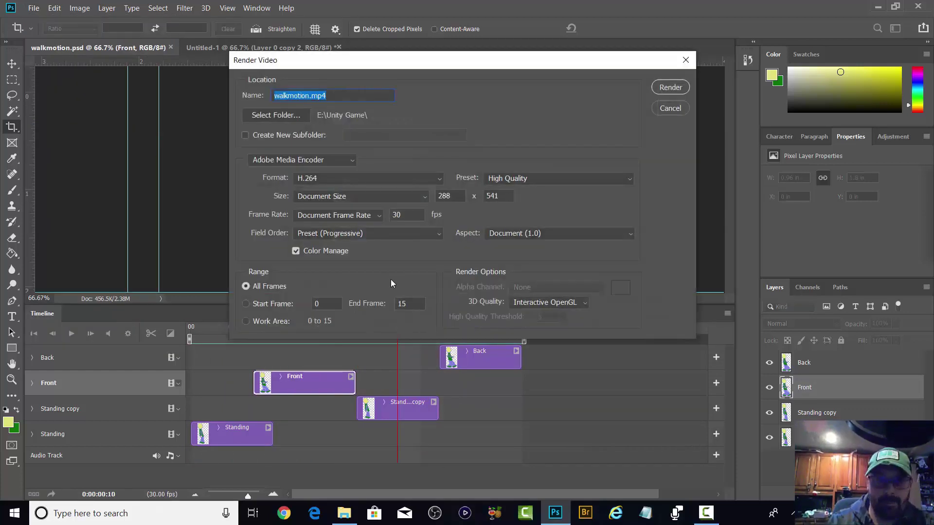
click(666, 93)
click(451, 200)
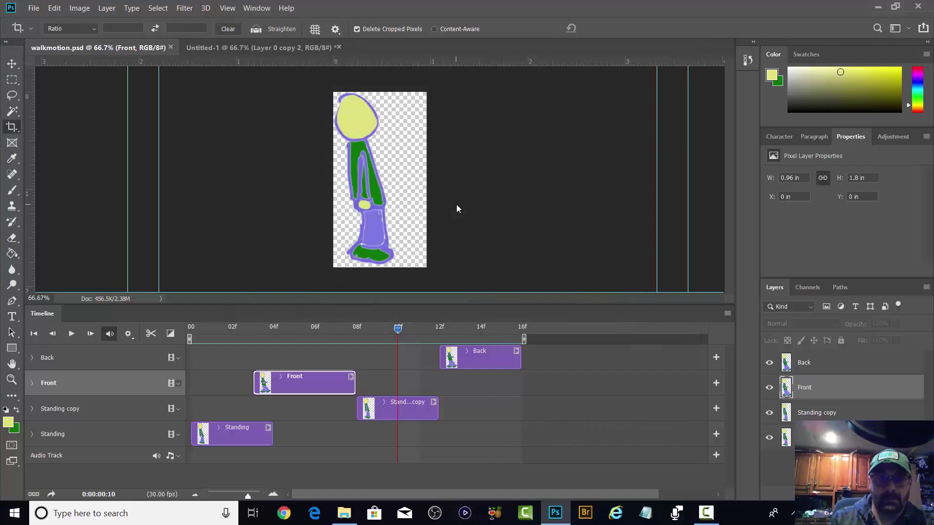
click(304, 328)
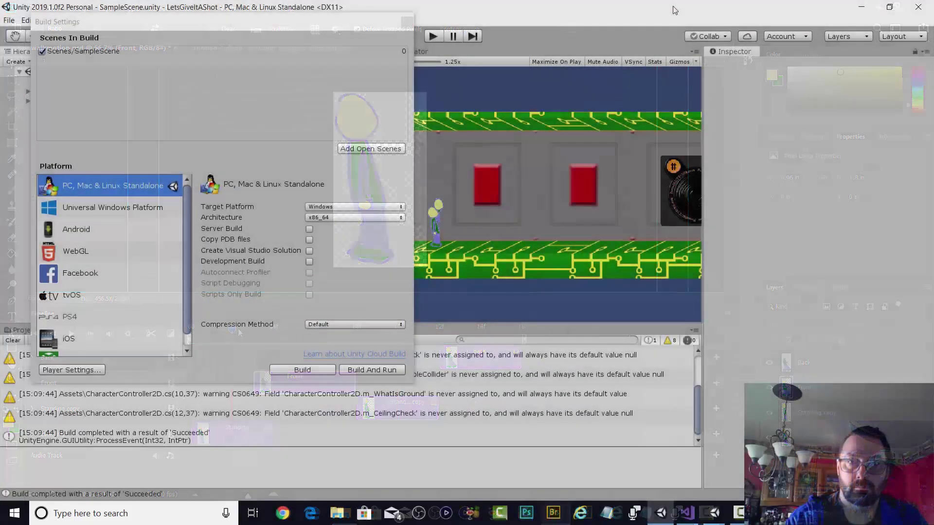
Switch to the running LetsGiveItAShot game build and test the character's walking in both directions and its jump
key(alt+Tab)
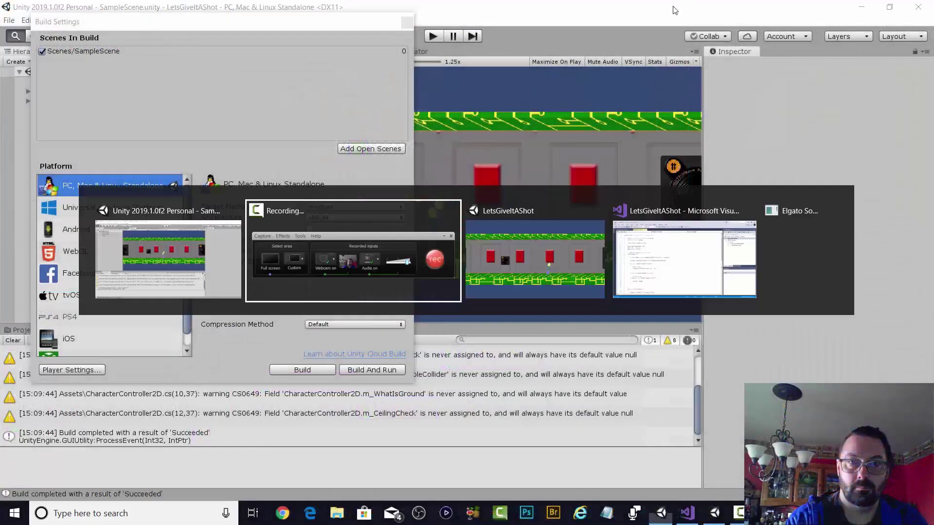
key(alt+Tab)
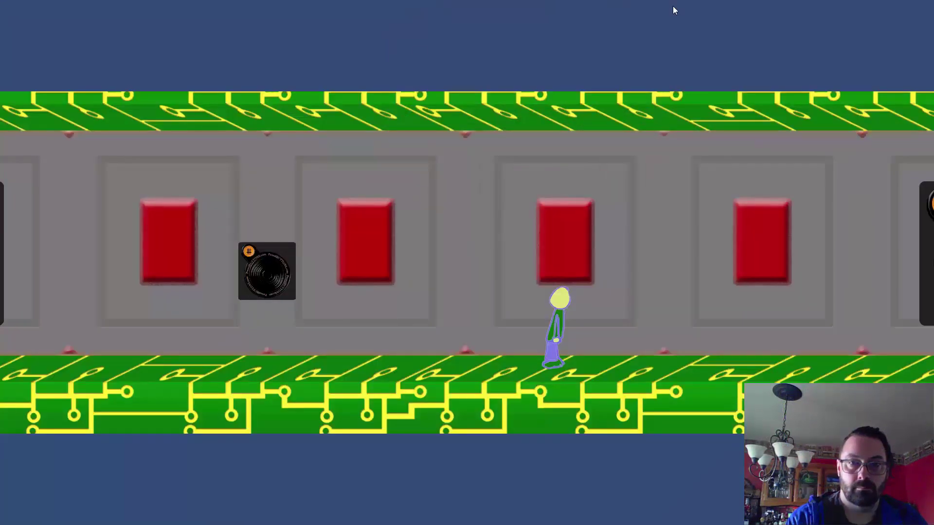
key(Left)
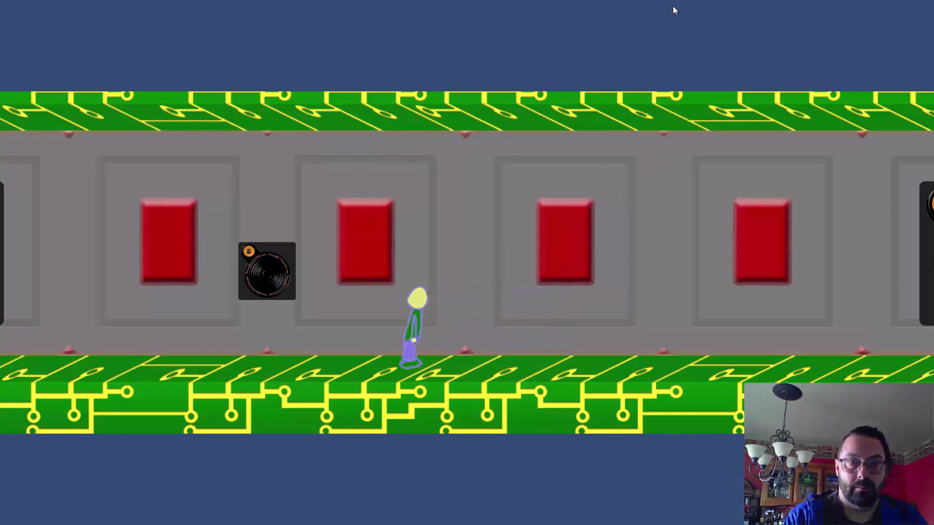
key(Right)
key(space)
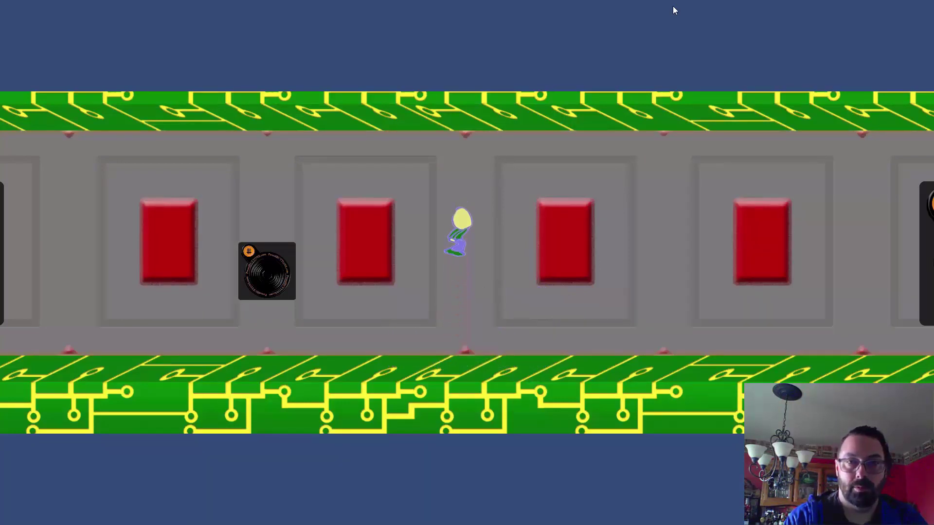
key(Right)
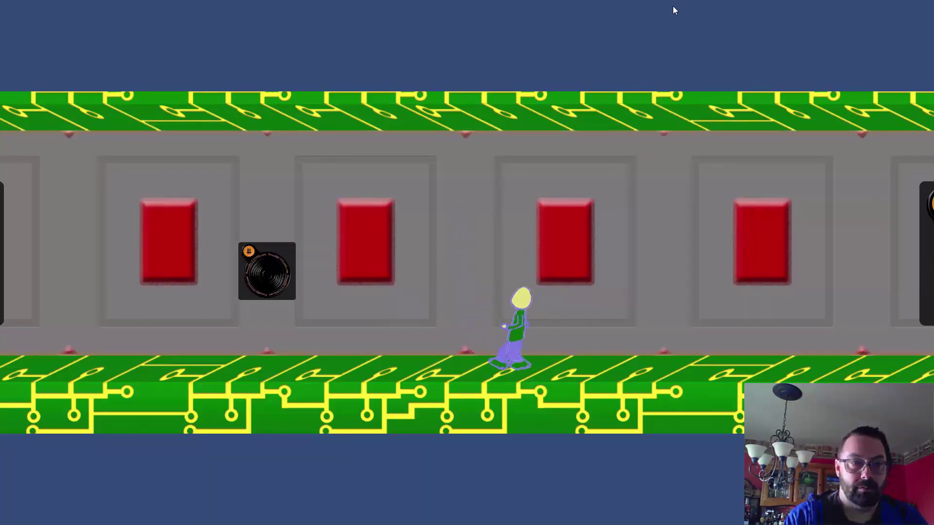
key(Left)
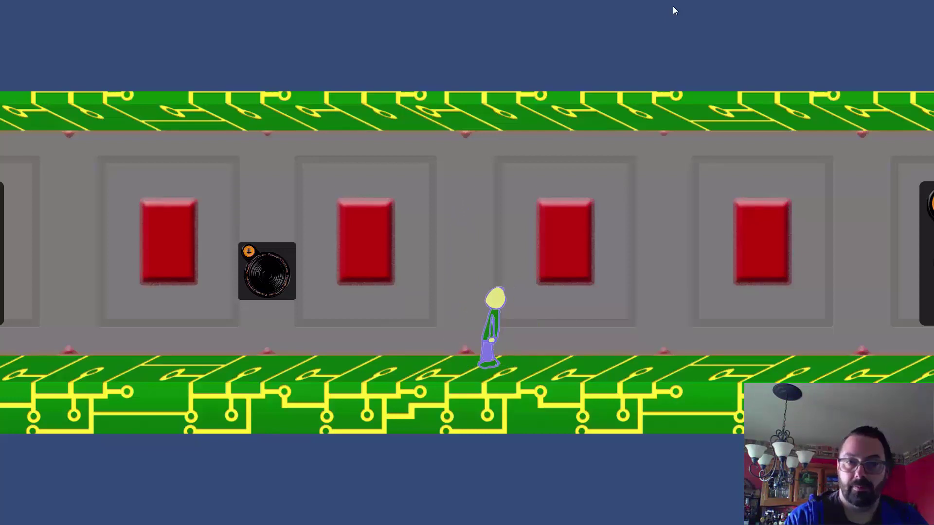
key(Right)
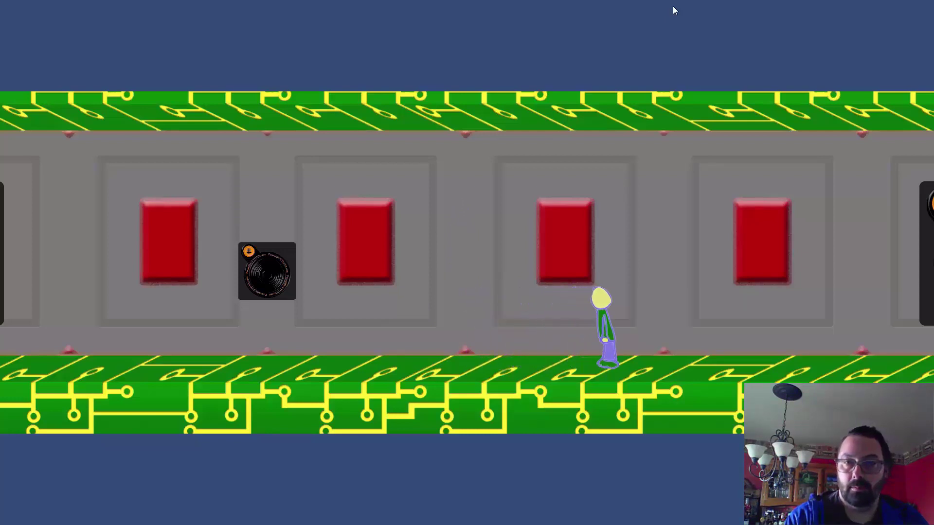
Walk the character across the floor toward the floating black box, reversing direction repeatedly to test the walk animation and sprite flipping
key(Right)
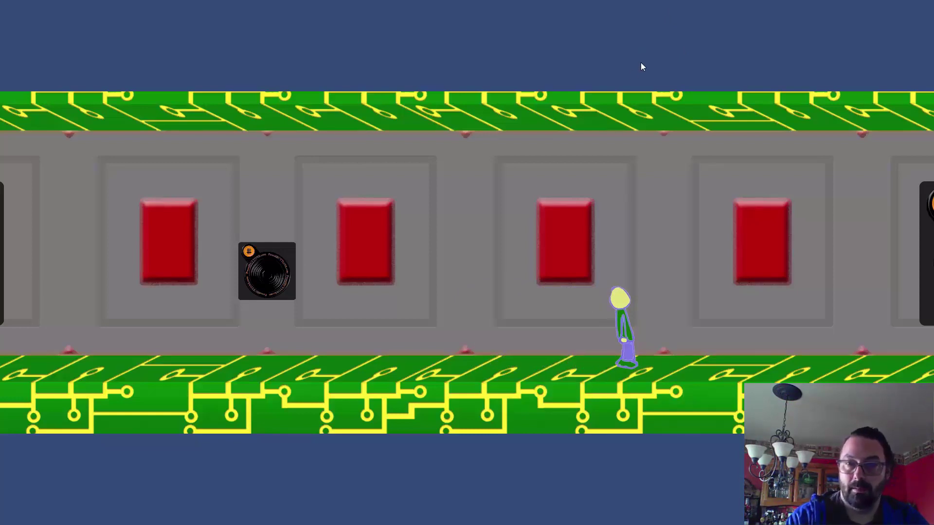
key(Left)
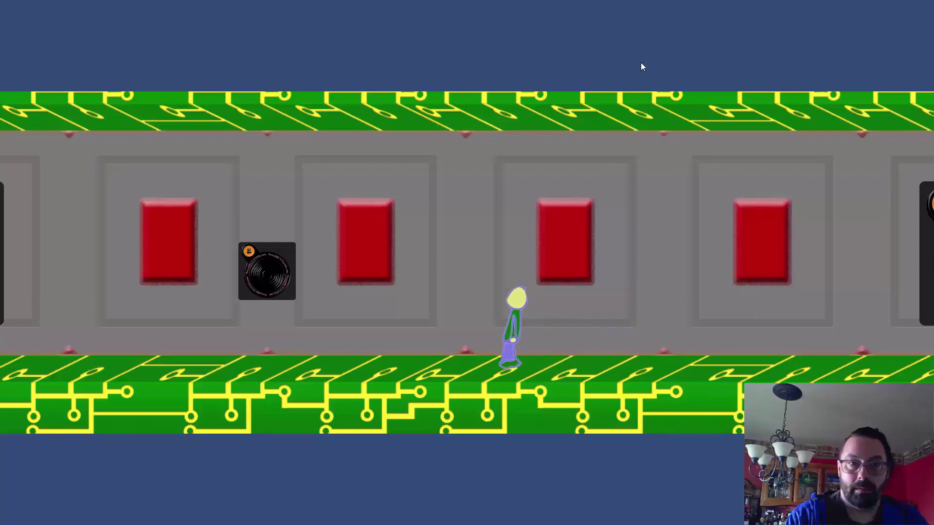
key(Left)
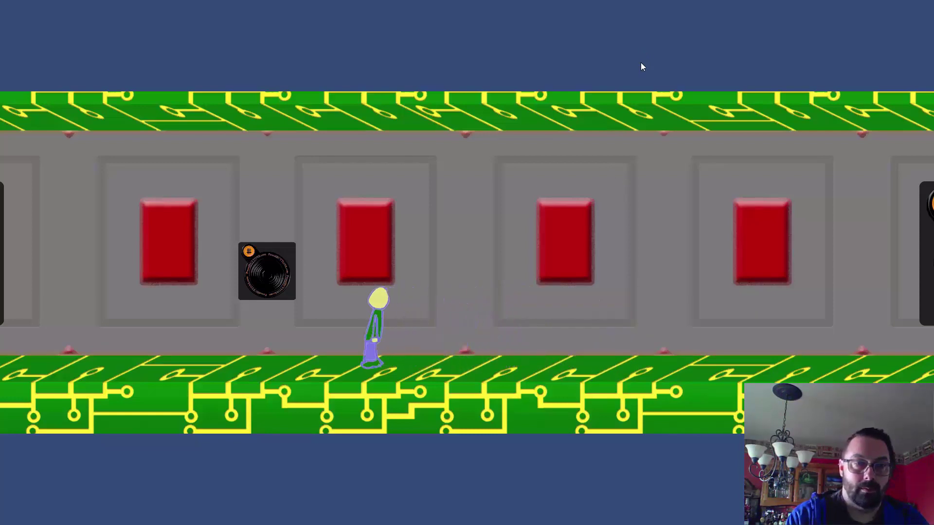
key(Left)
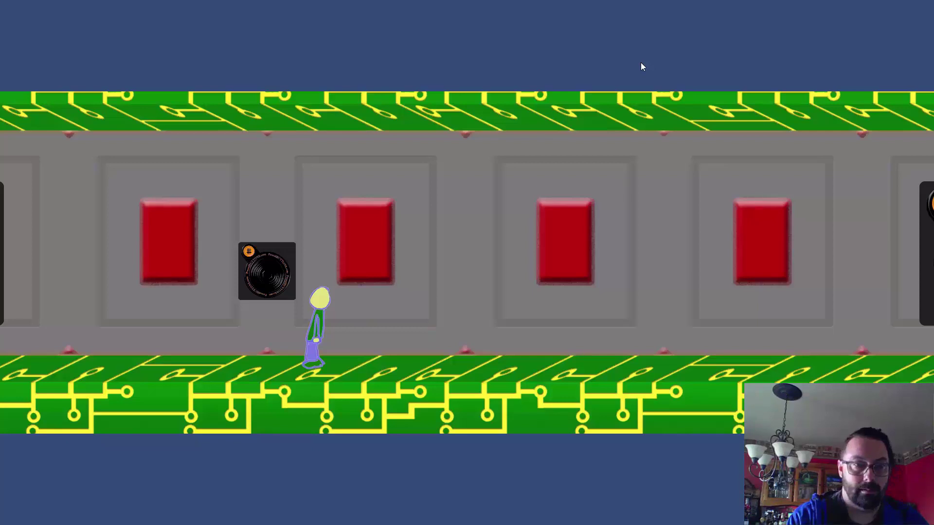
key(Right)
key(Left)
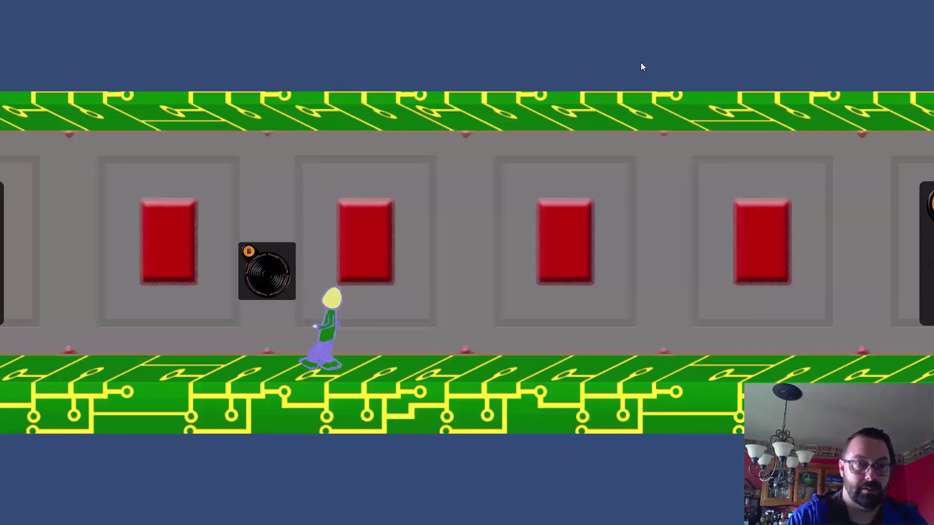
key(Right)
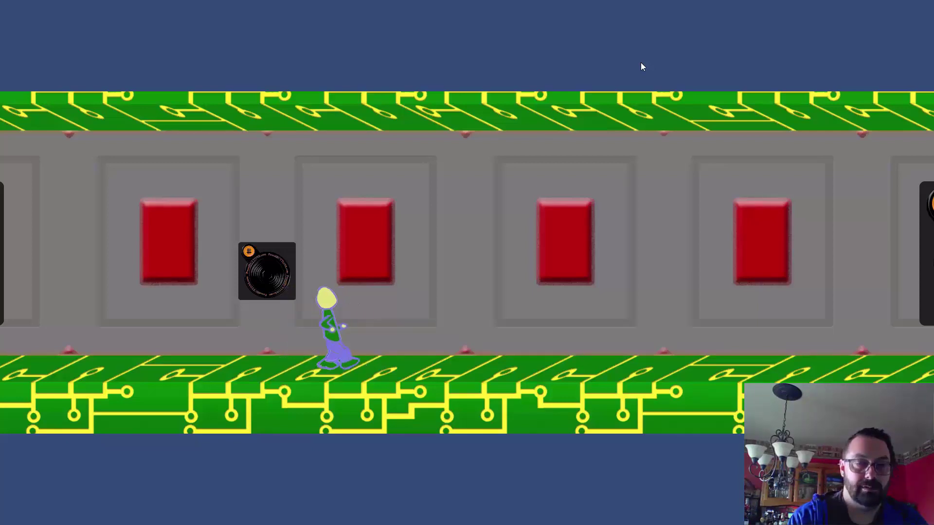
key(Left)
key(Right)
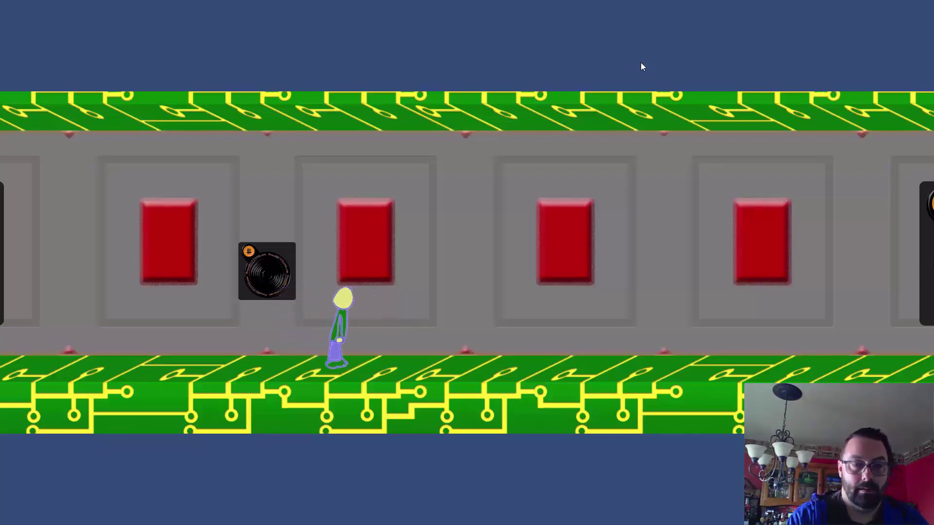
Jump the character onto the floating black box, test jumping in place there, and leap off its right side
key(Left)
key(space)
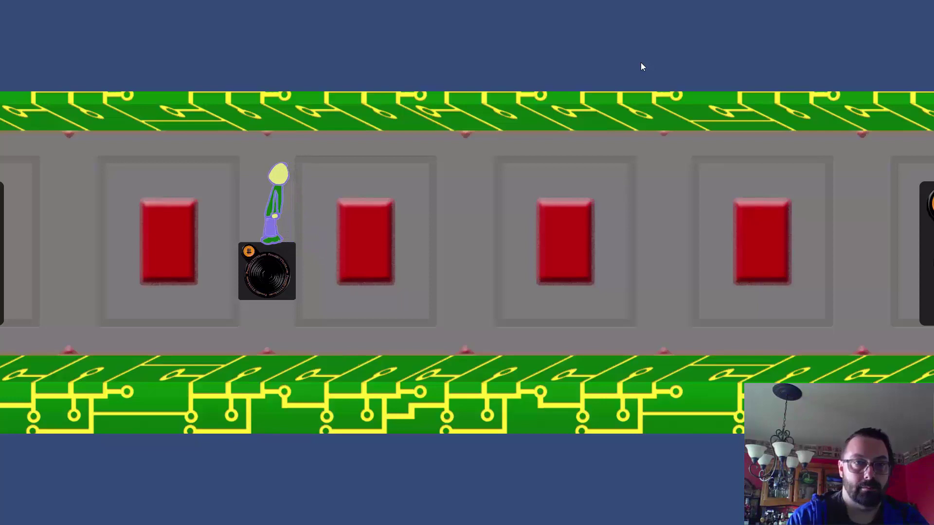
key(space)
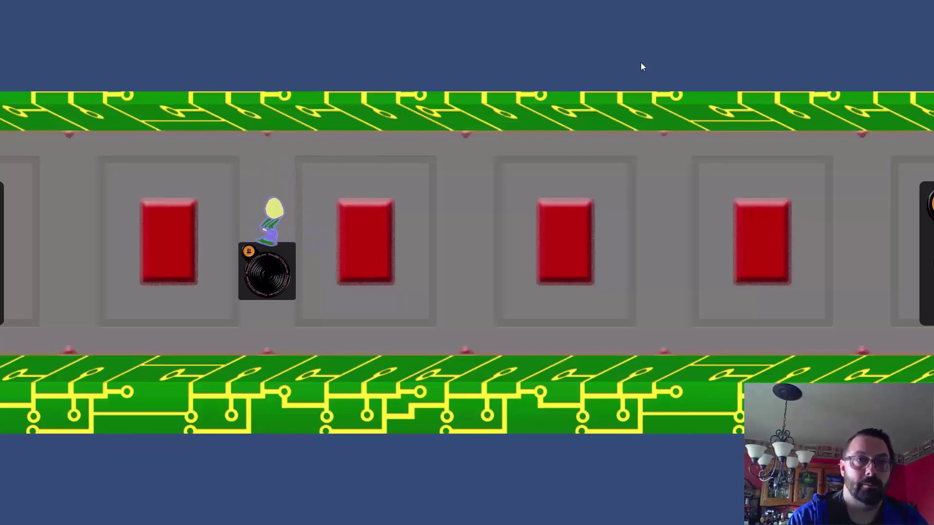
key(space)
key(Right)
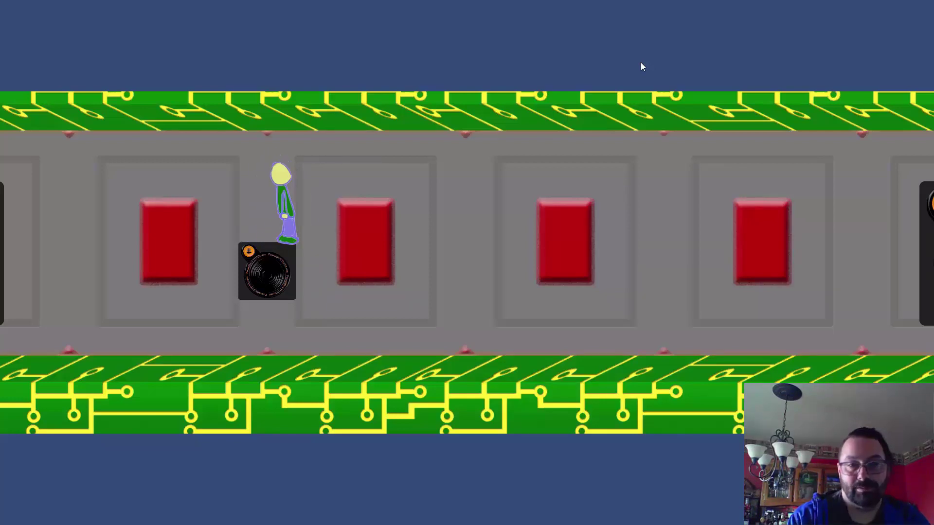
key(Right)
key(space)
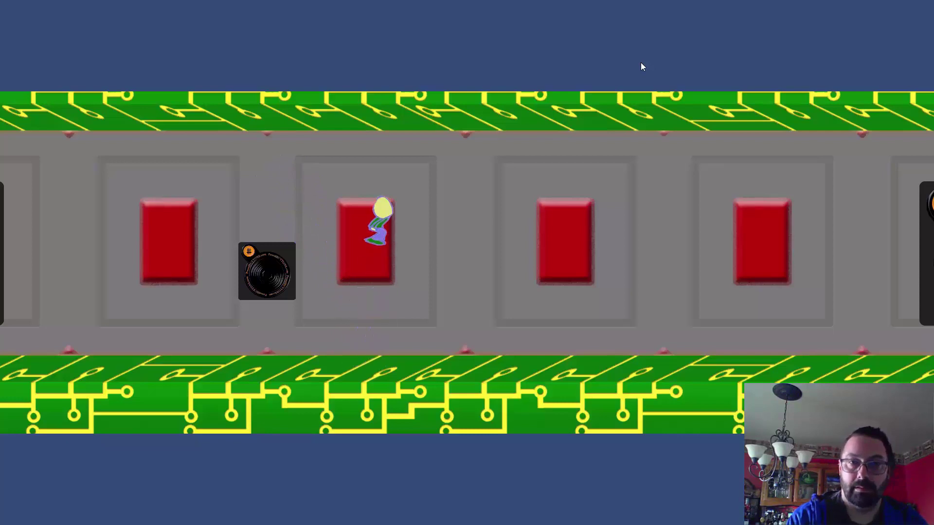
Return the character to the top of the black box, repeat jumps there, and leave over its left side
key(Left)
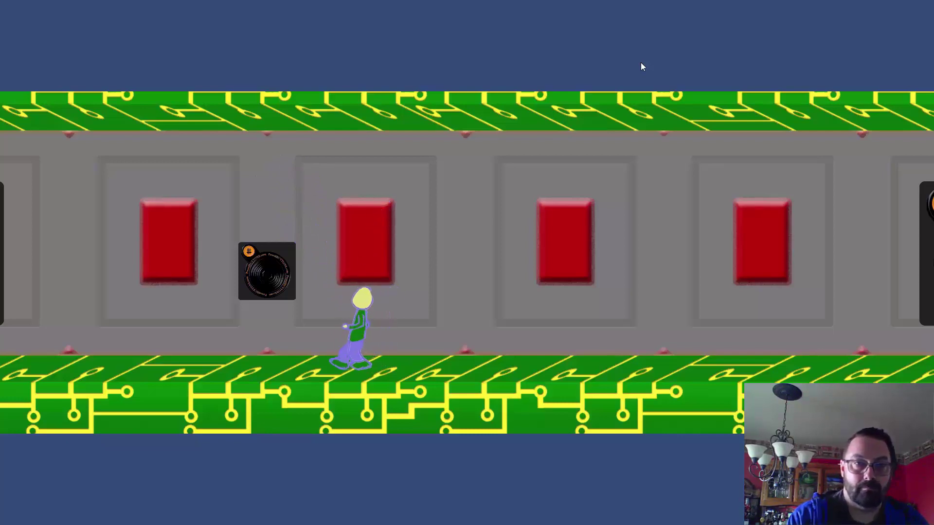
key(space)
key(Left)
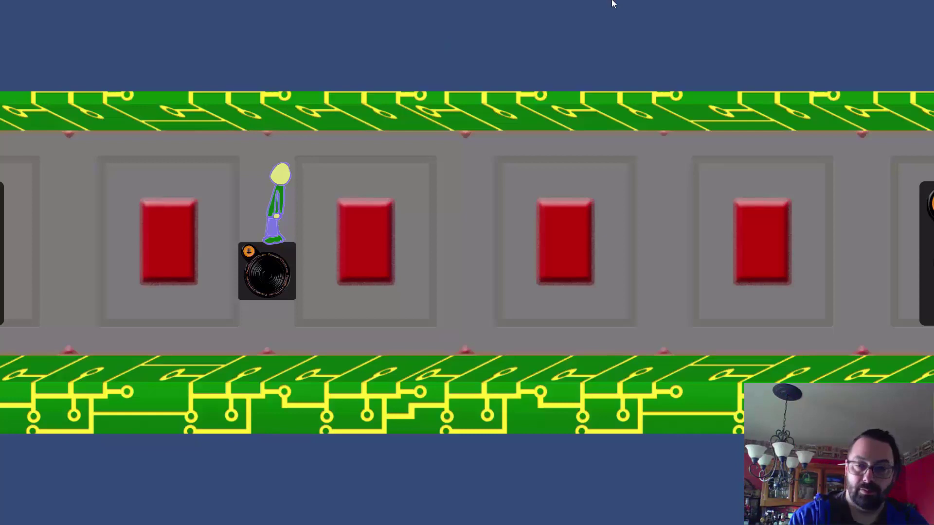
key(space)
key(space)
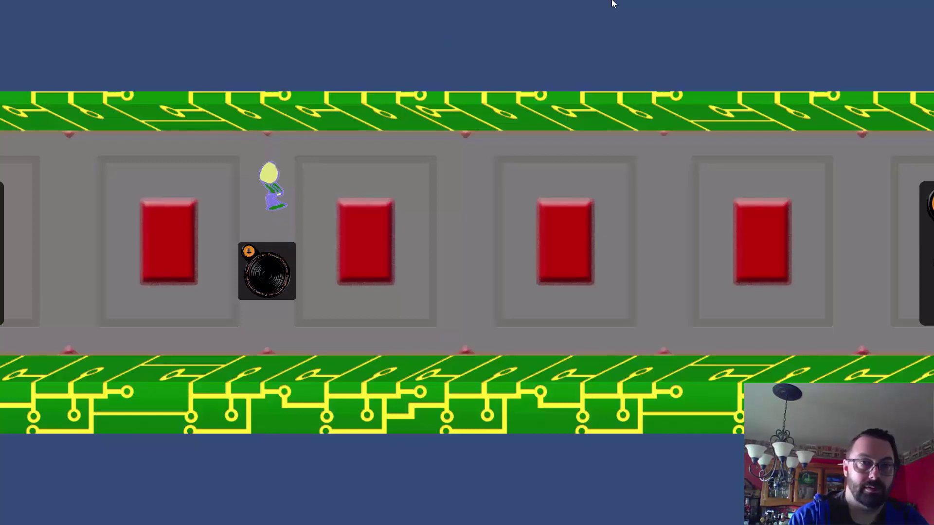
key(space)
key(Left)
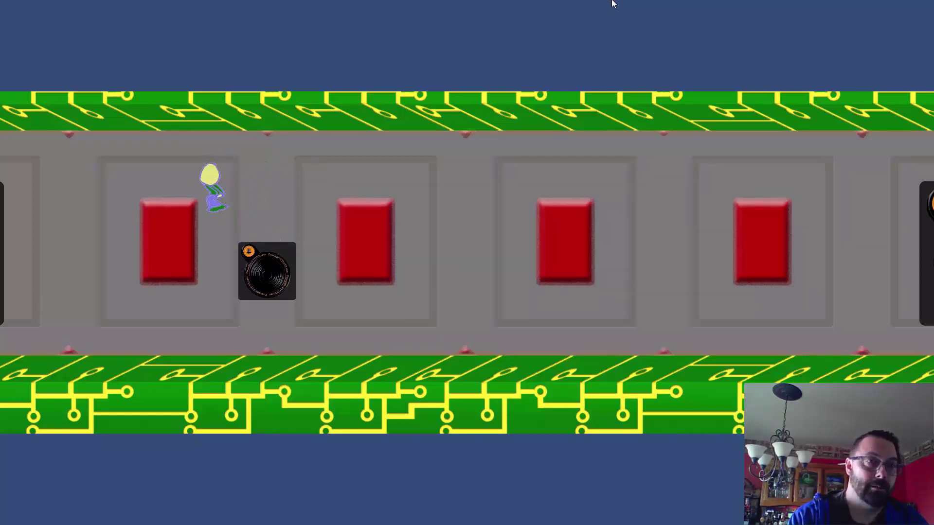
key(Left)
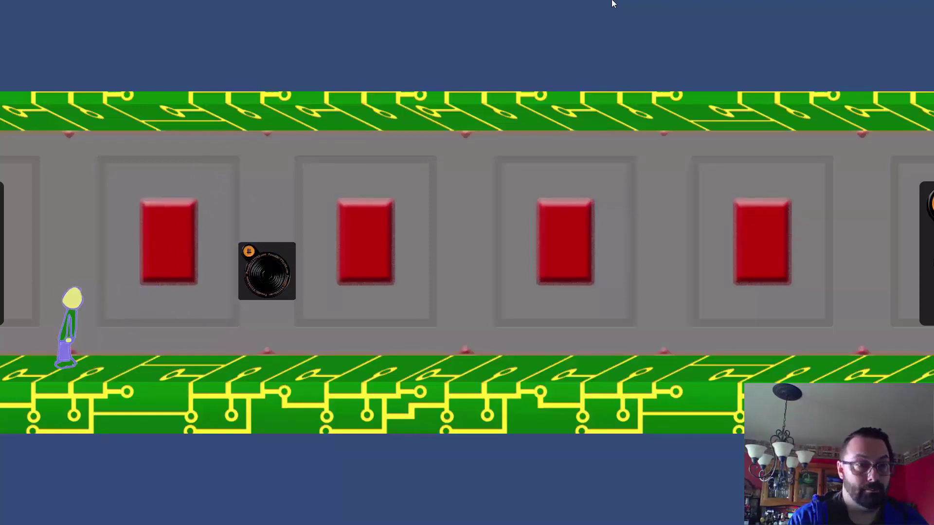
Walk the character right along the floor, passing underneath the floating black box
key(Right)
key(Right)
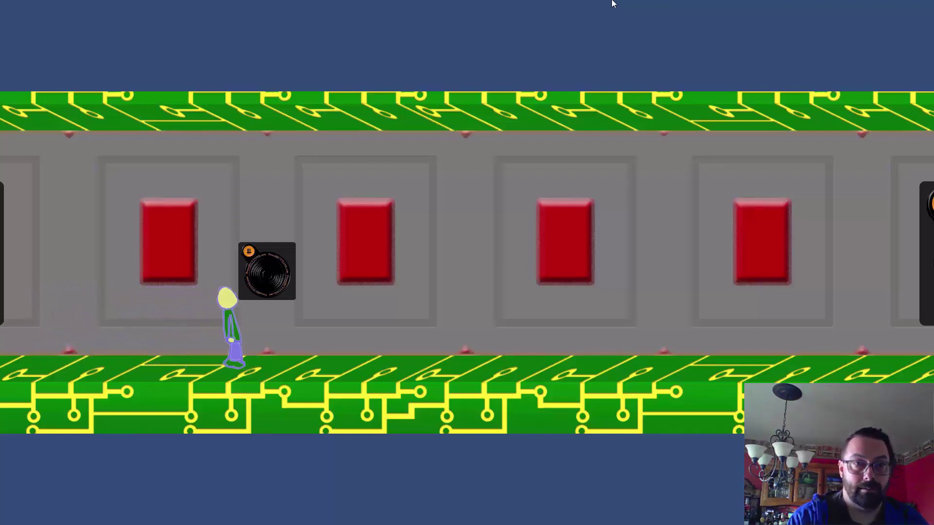
key(Right)
key(Right)
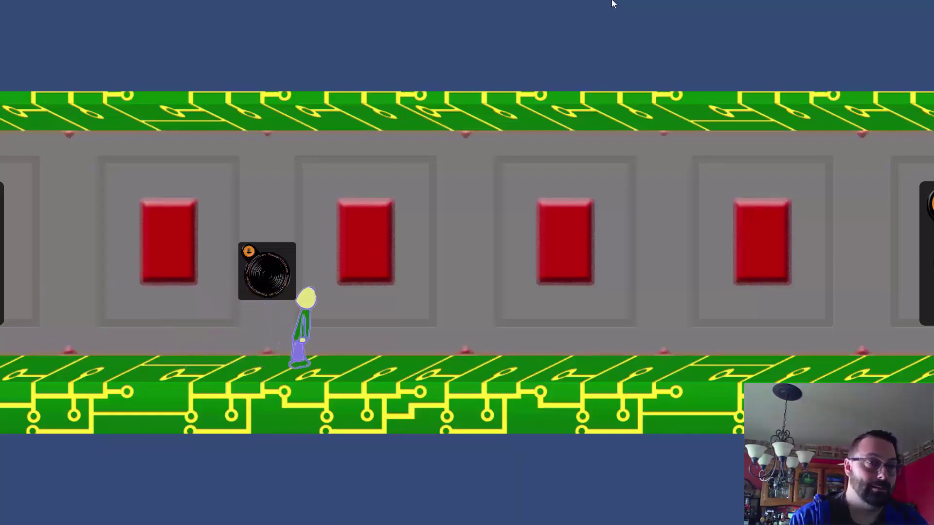
key(Right)
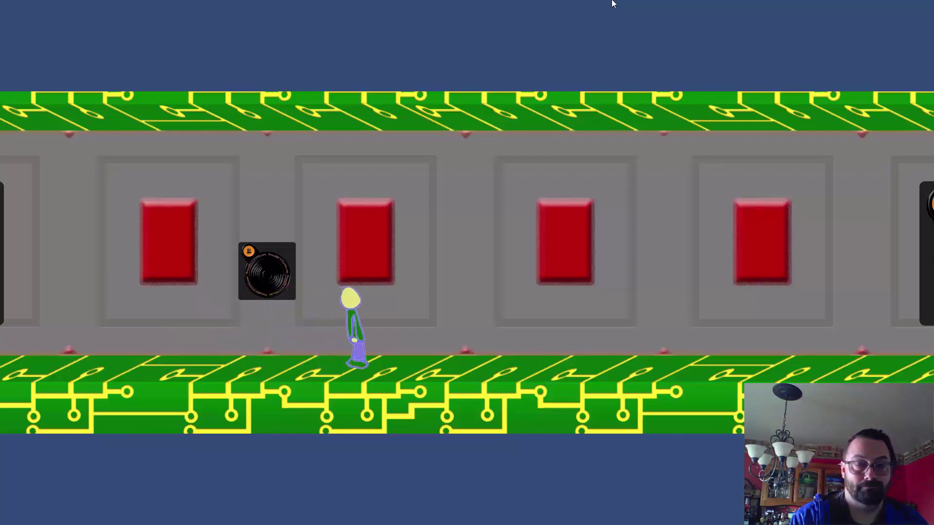
Jump the character onto the black box from the right and walk it off the left edge to the floor
key(Left)
key(space)
key(Left)
key(space)
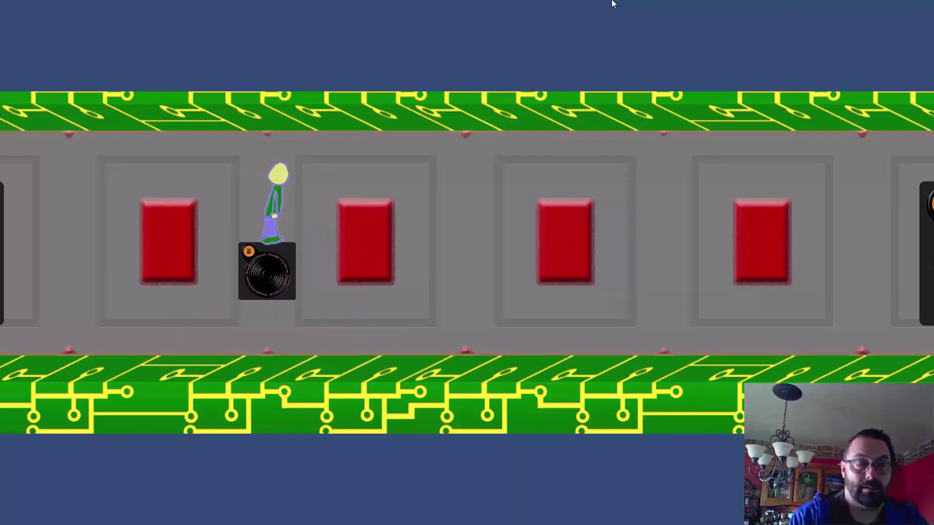
key(Left)
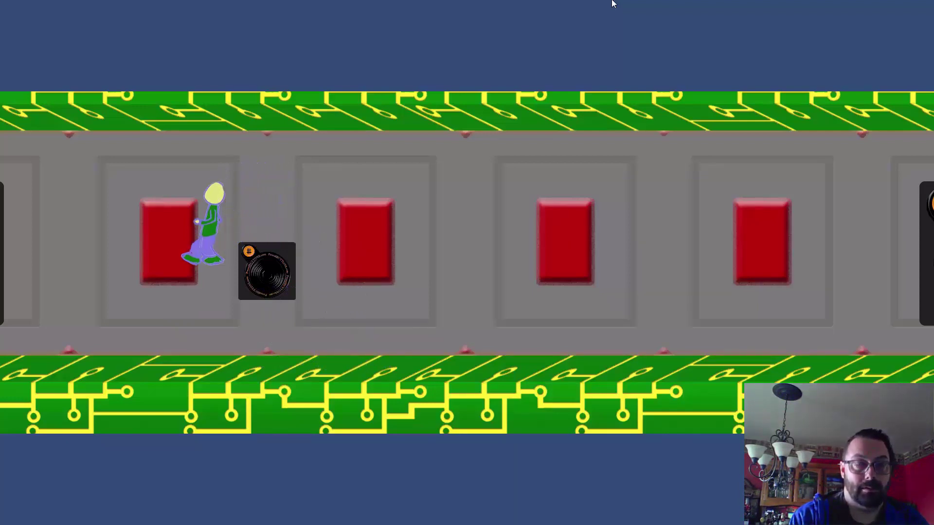
key(Left)
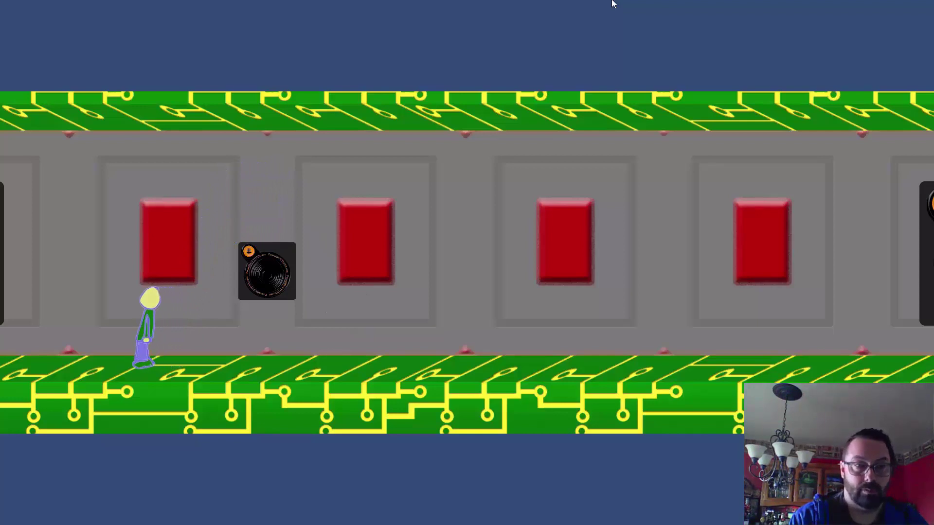
Jump the character onto the floating black box from its left side and walk it off the right edge to the floor
key(Right)
key(space)
key(Right)
key(space)
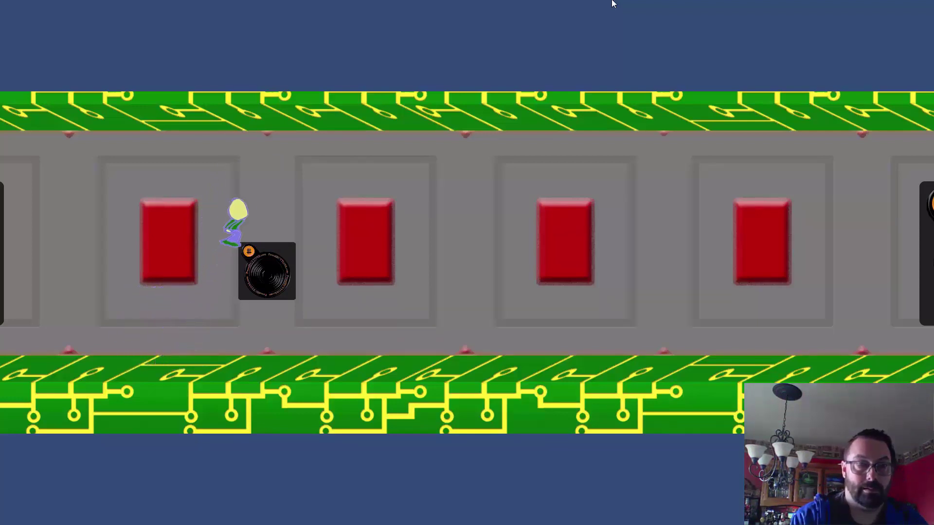
key(Right)
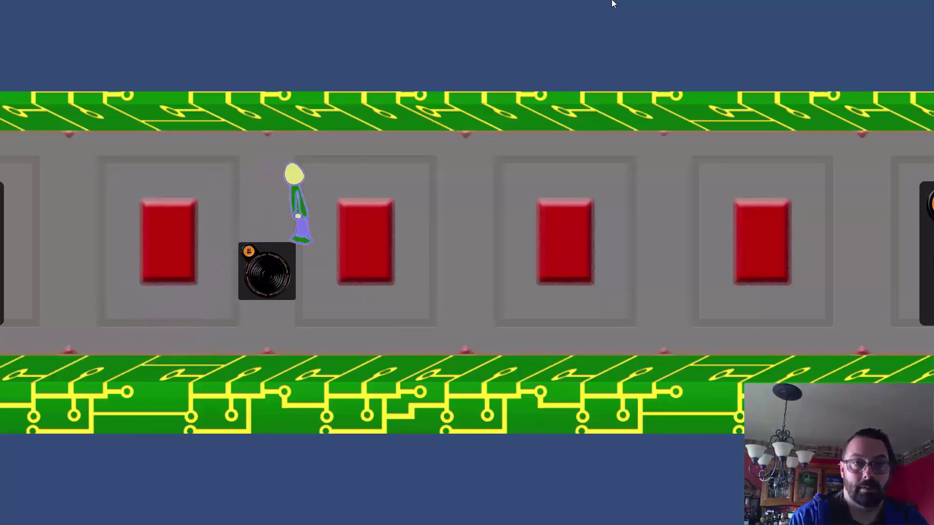
key(Right)
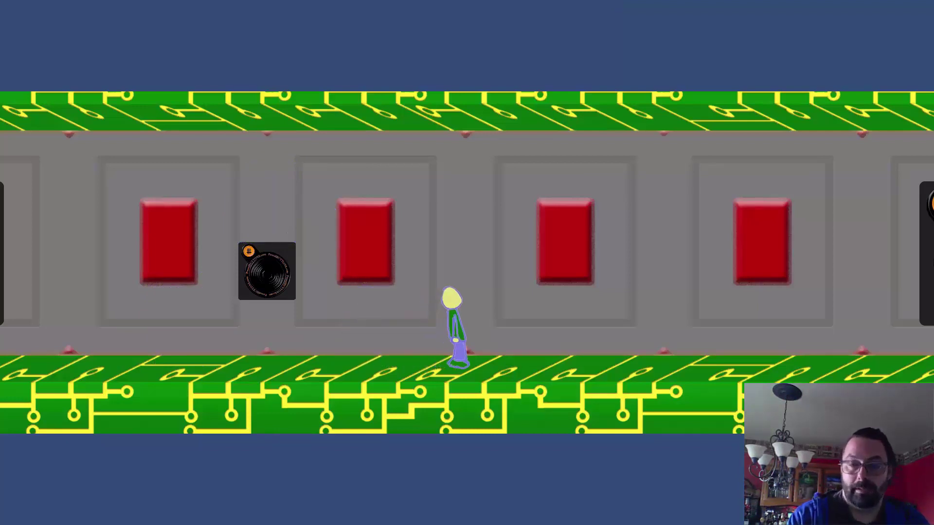
Walk the character along the floor past the remaining red panels to the far right end of the level
key(Right)
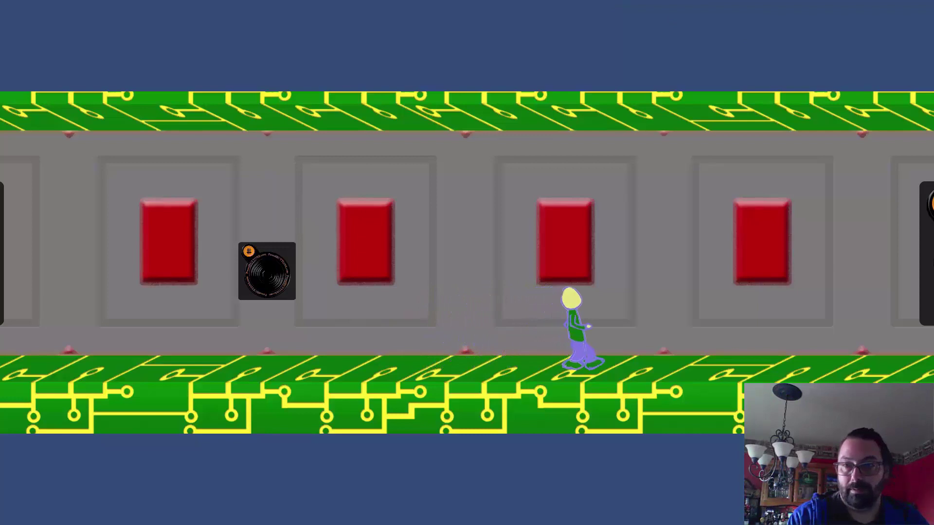
key(Right)
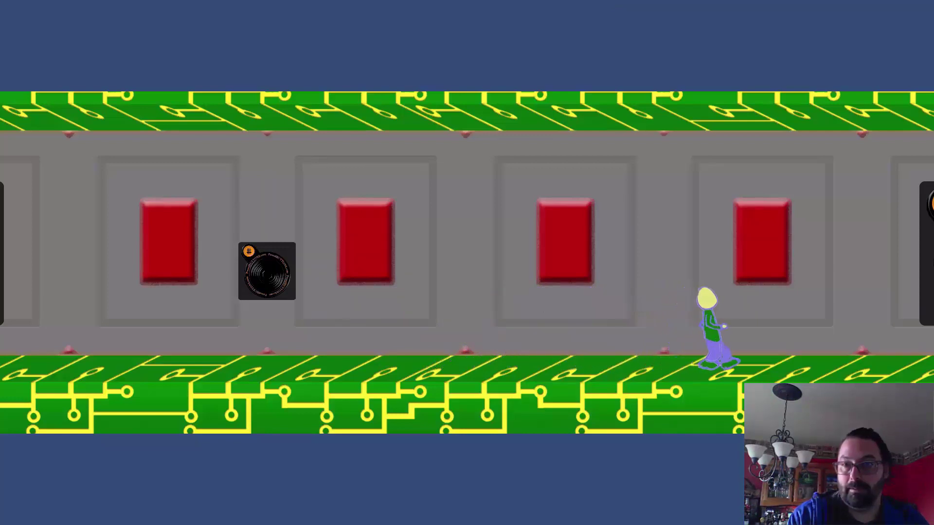
key(Right)
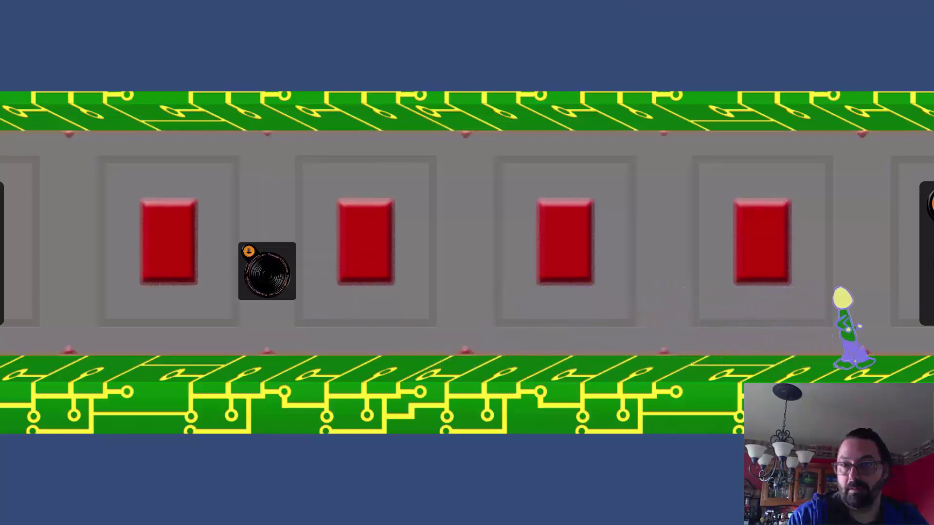
key(Right)
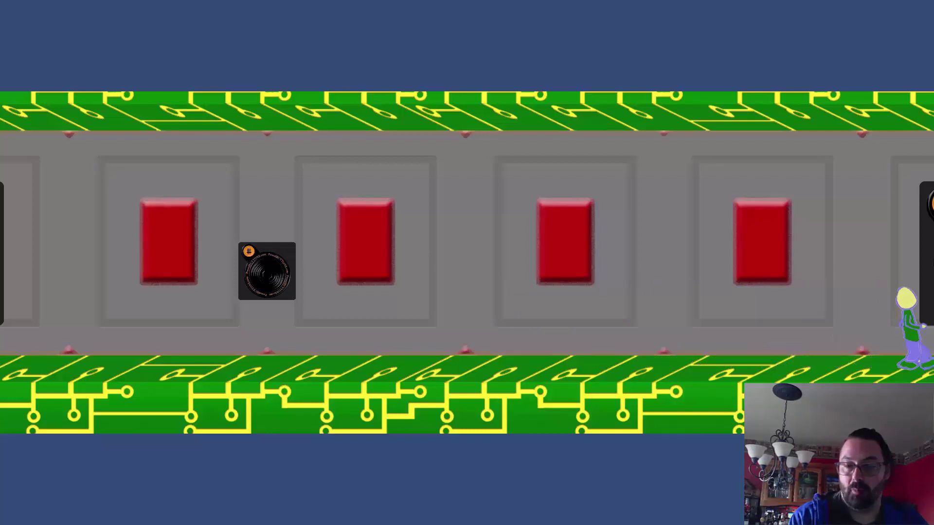
Turn the character around, jump once in front of the last red panel, and walk back left toward the black box
key(Left)
key(Up)
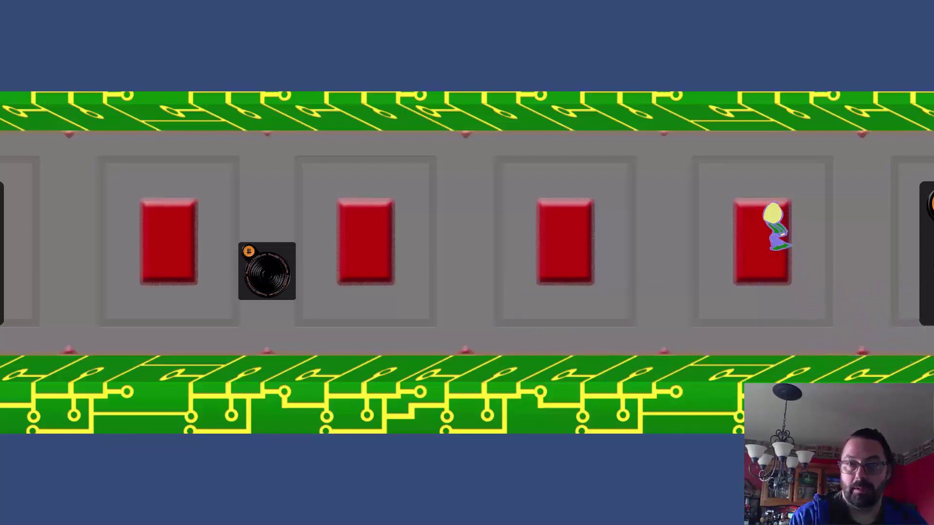
key(Left)
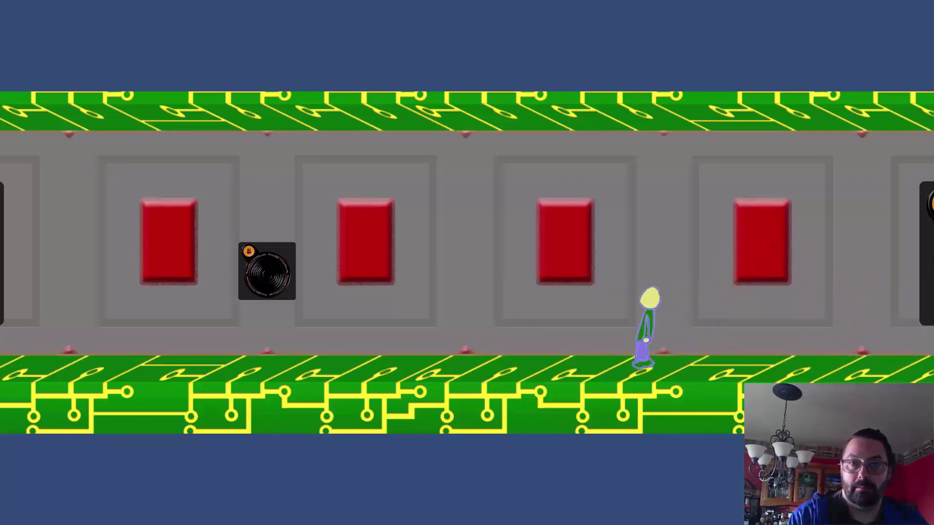
key(Left)
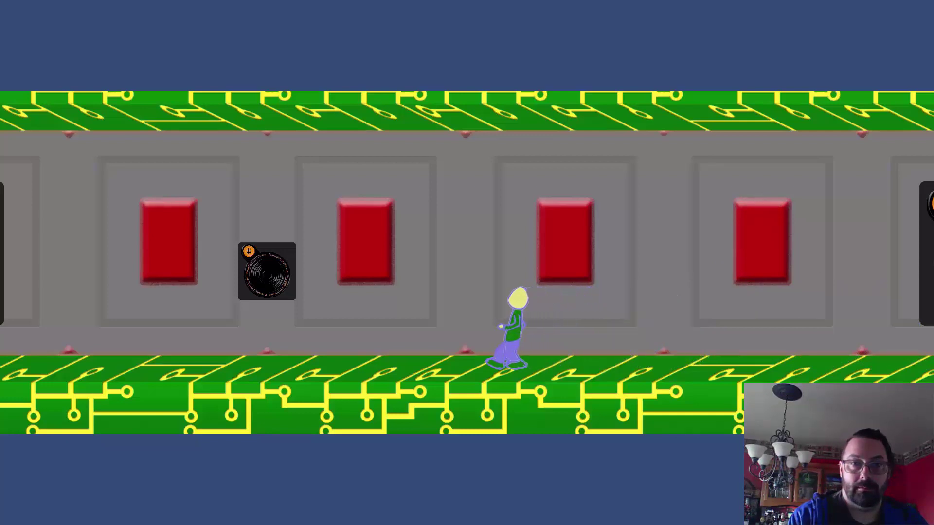
key(Left)
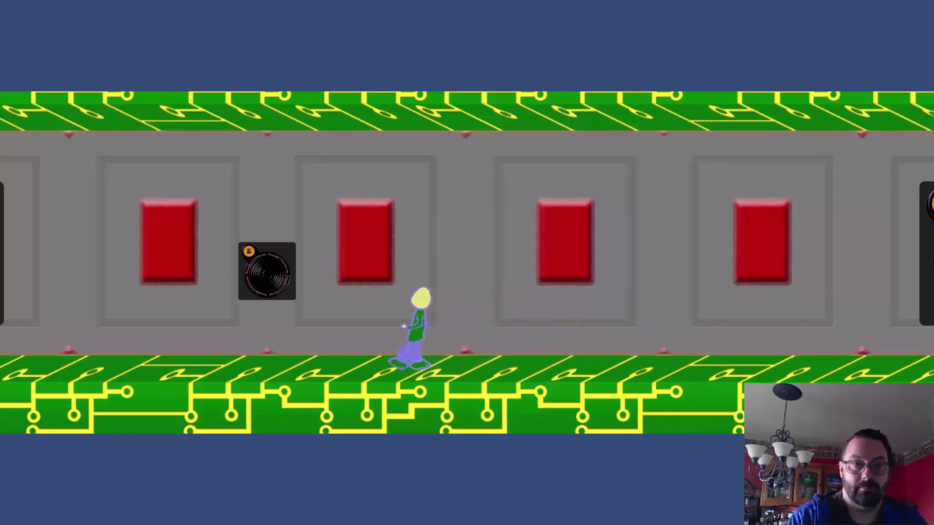
key(Left)
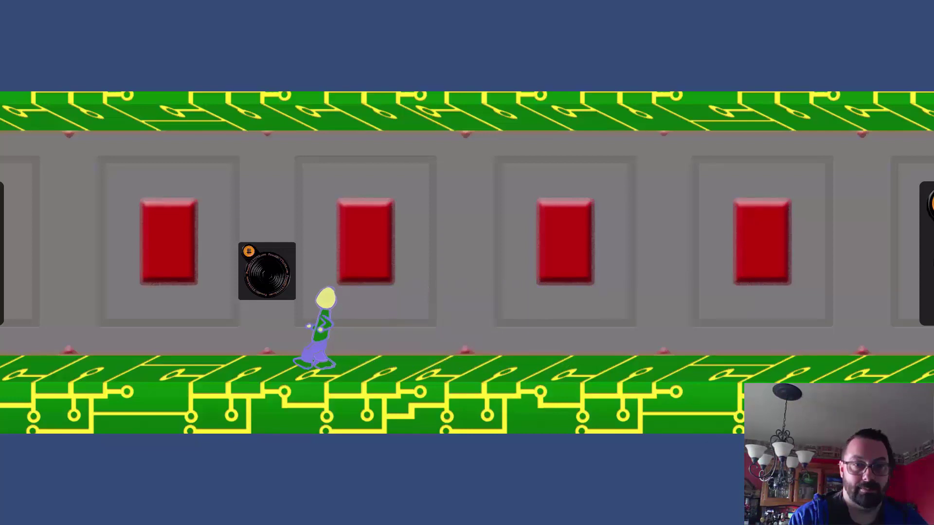
key(Left)
Test reversing the walk direction by moving the character right along the floor and back to the black box's right side
key(Right)
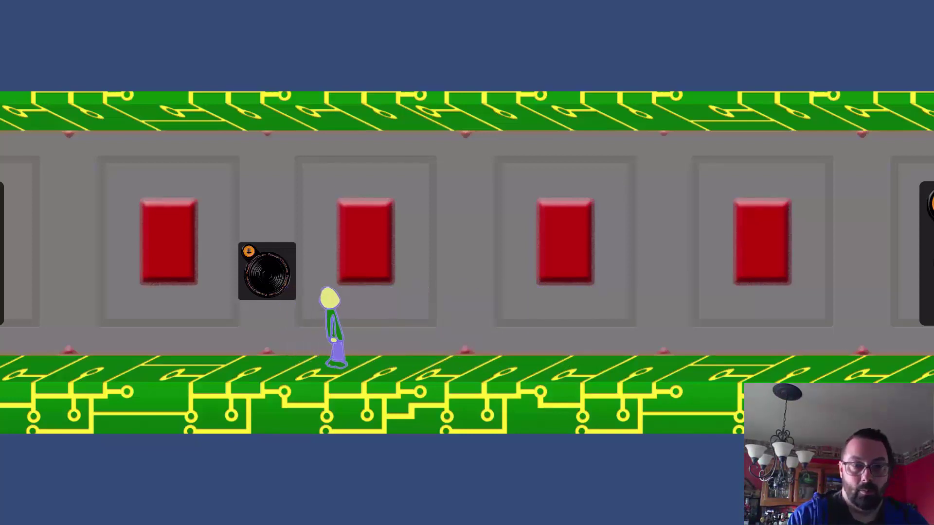
key(Right)
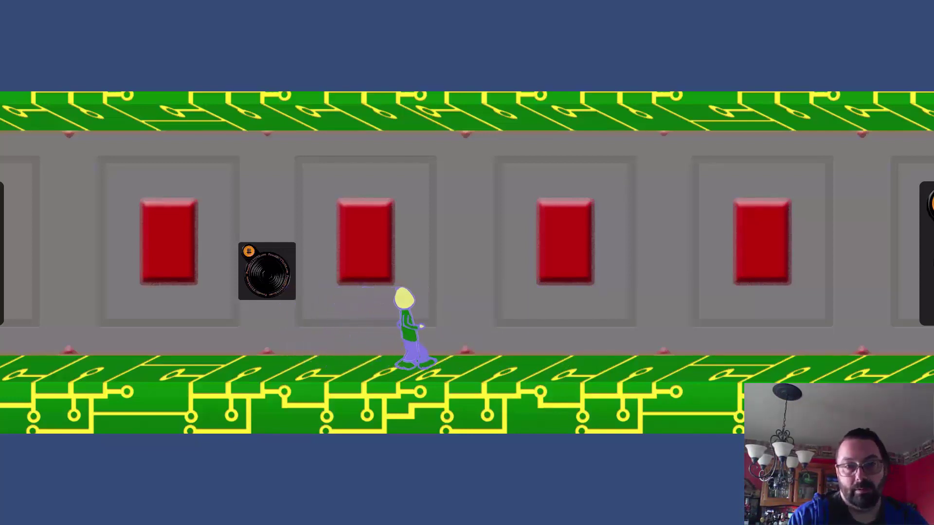
key(Right)
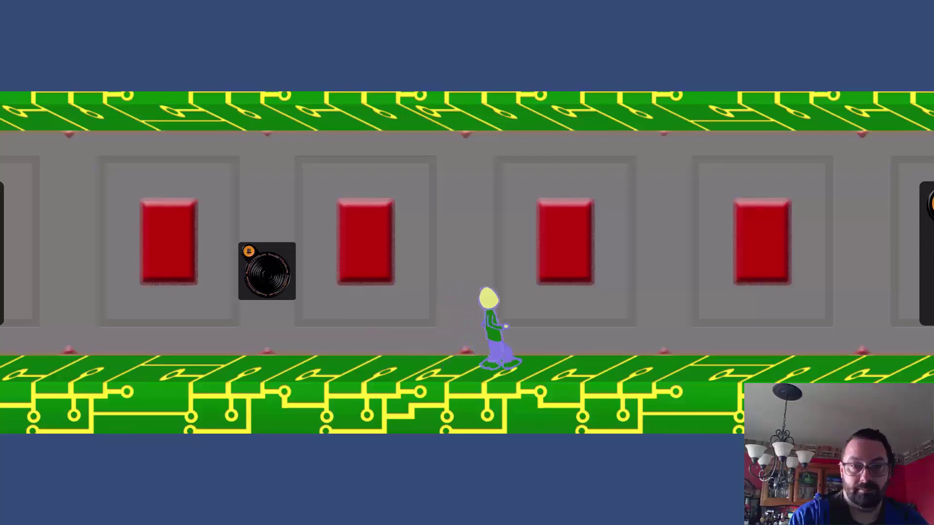
key(Left)
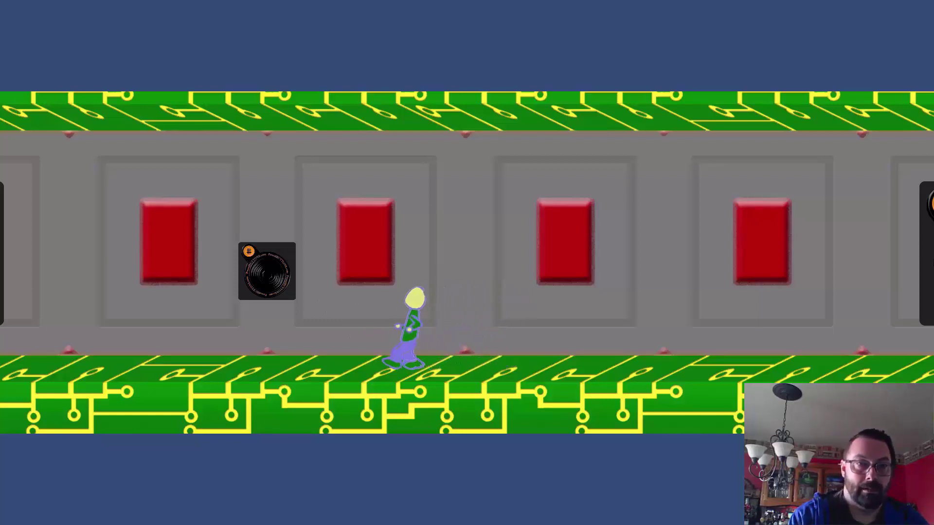
key(Left)
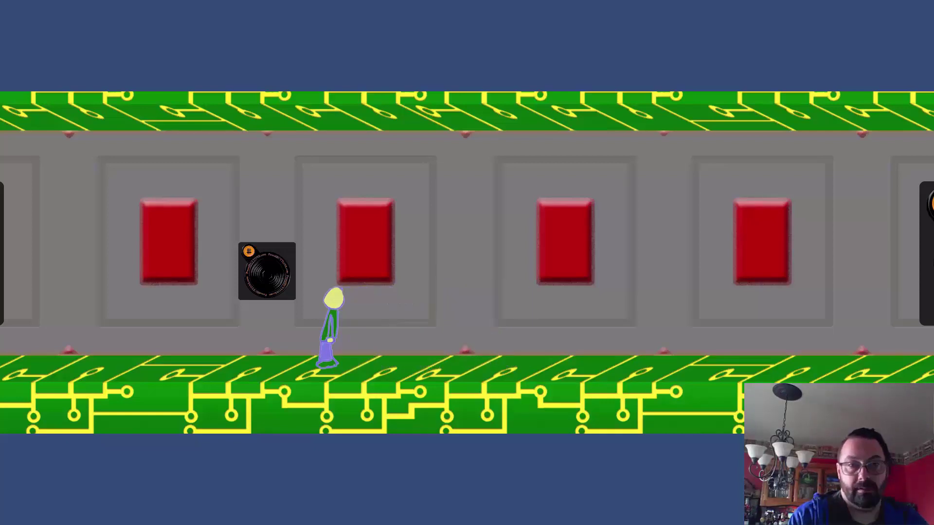
Jump the character onto the black box from the right and leap off its left side to the floor
key(space)
key(Left)
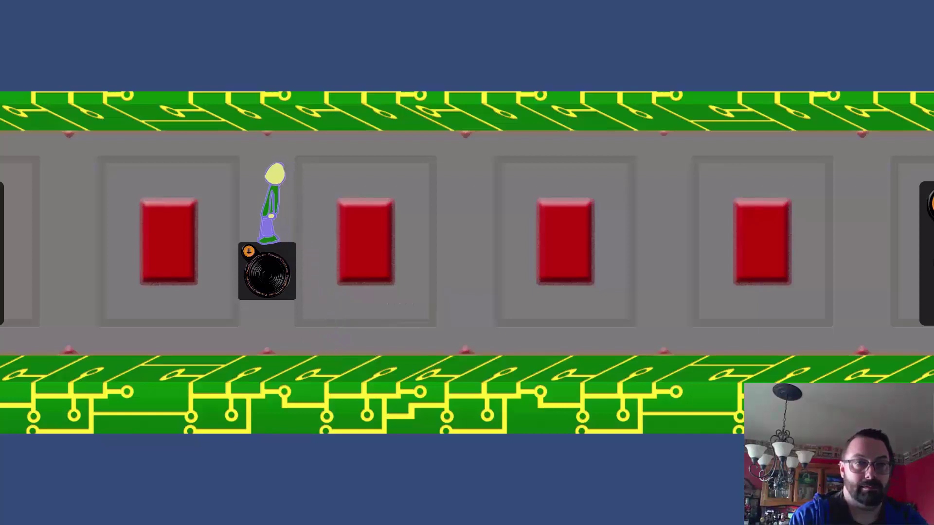
key(Left)
key(space)
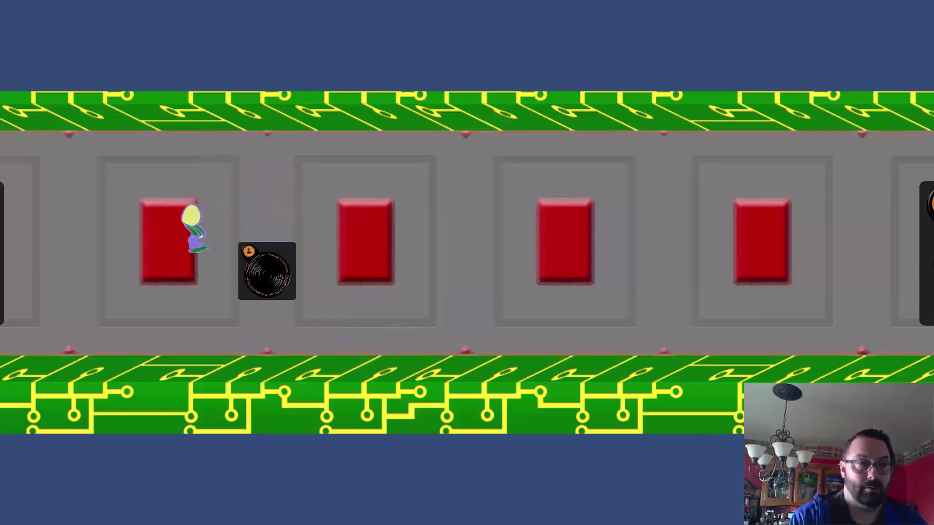
key(Left)
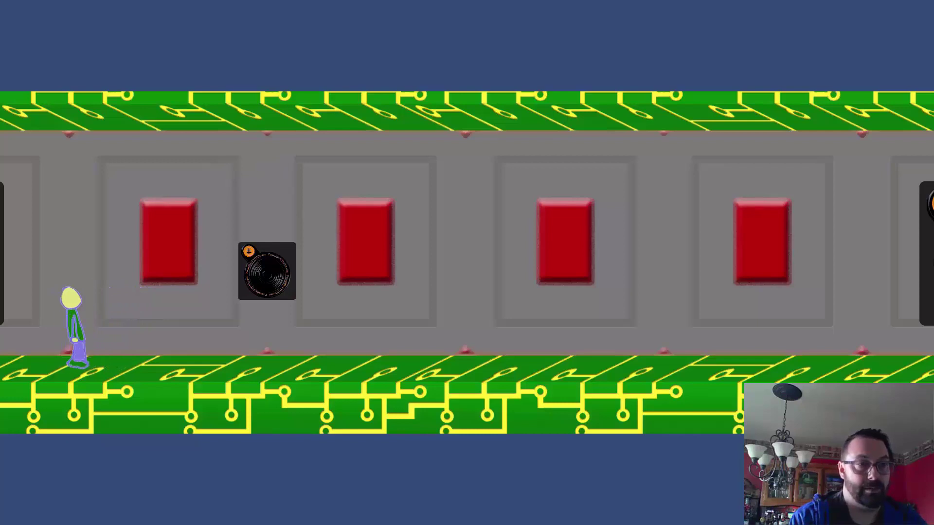
Jump the character rightward from the floor left of the black box, cross to its other side, and continue walking right
key(Right)
key(space)
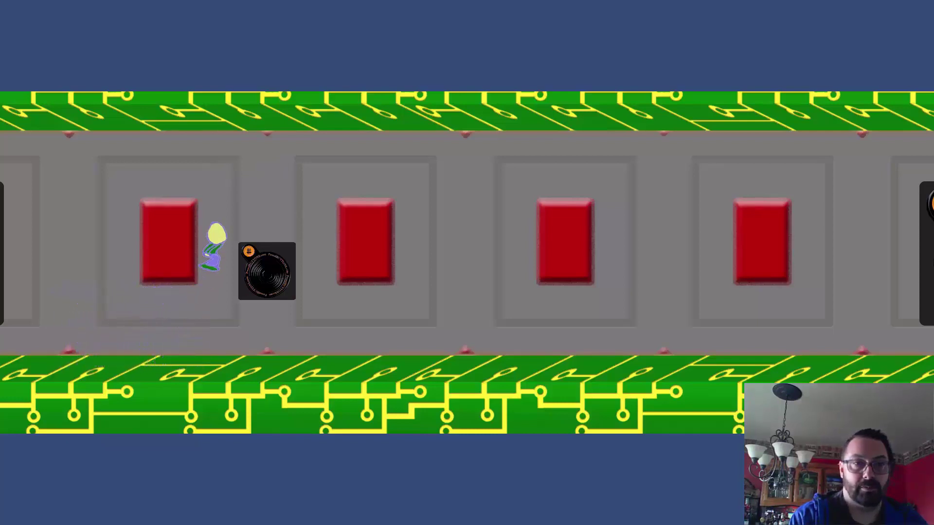
key(Right)
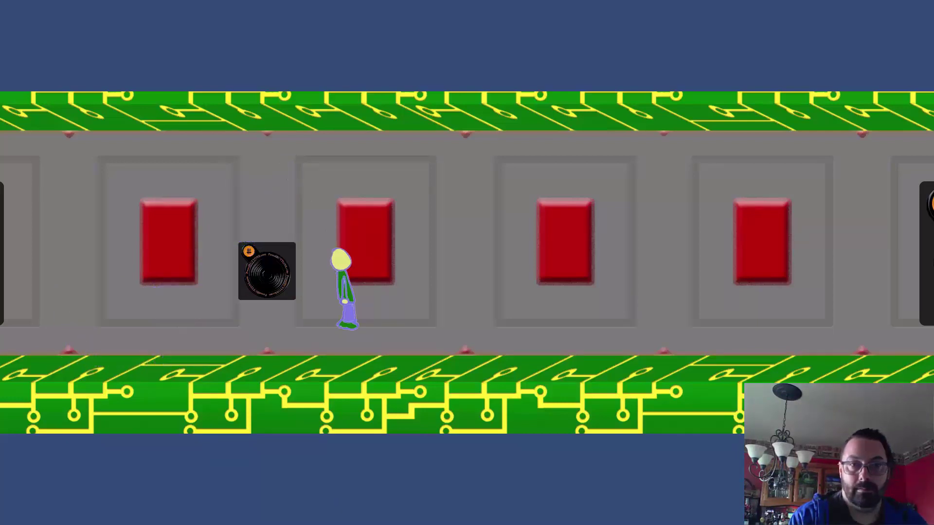
key(Right)
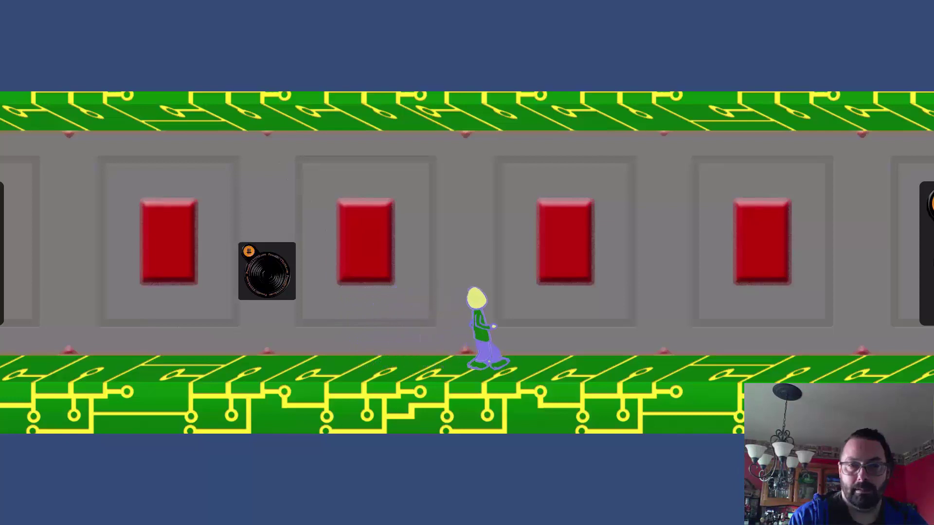
key(Right)
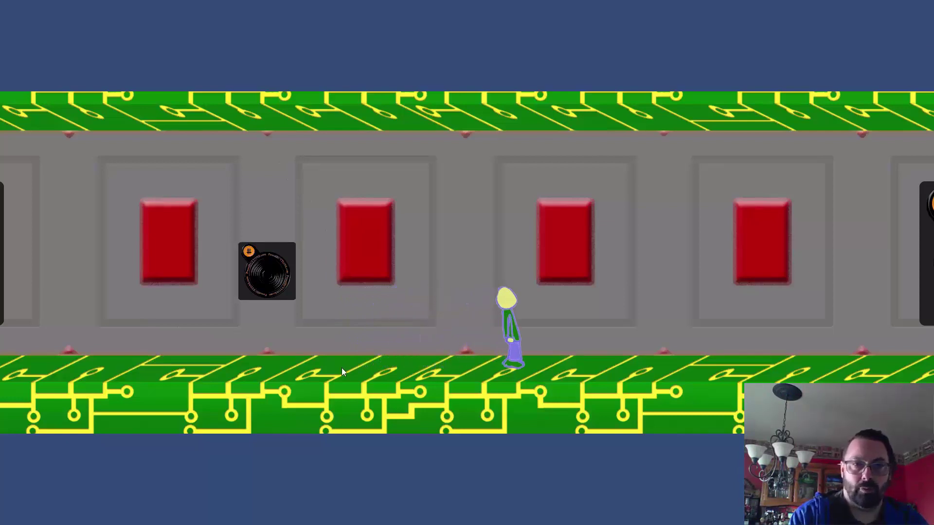